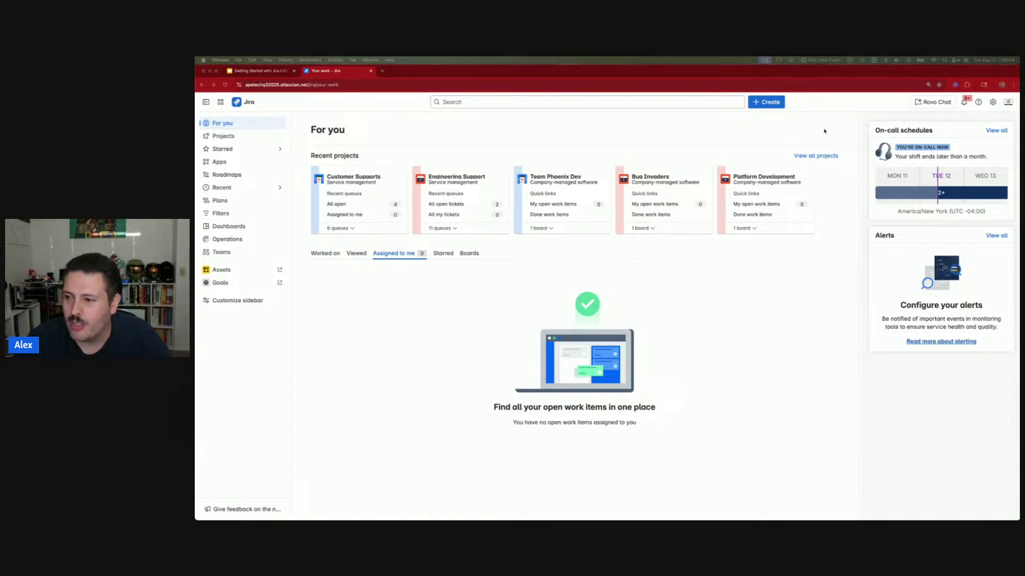
pyautogui.press('super+equal')
pyautogui.press('super+equal')
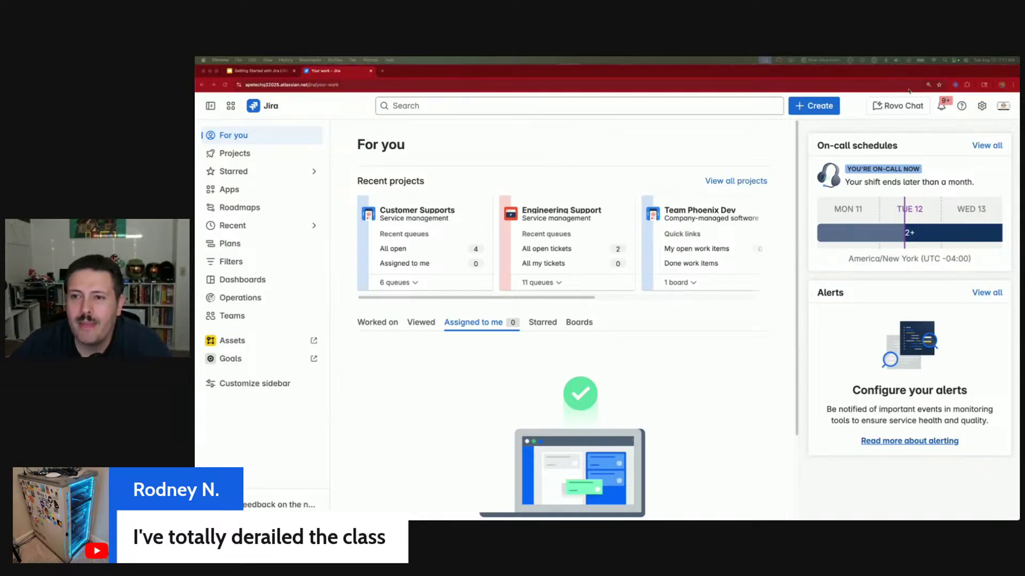
pyautogui.click(981, 106)
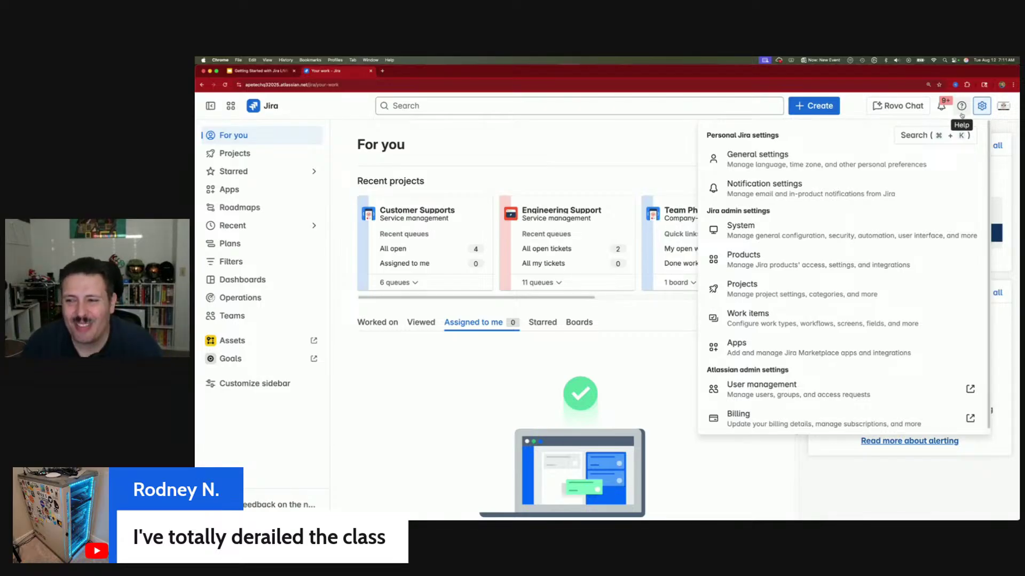
pyautogui.click(575, 147)
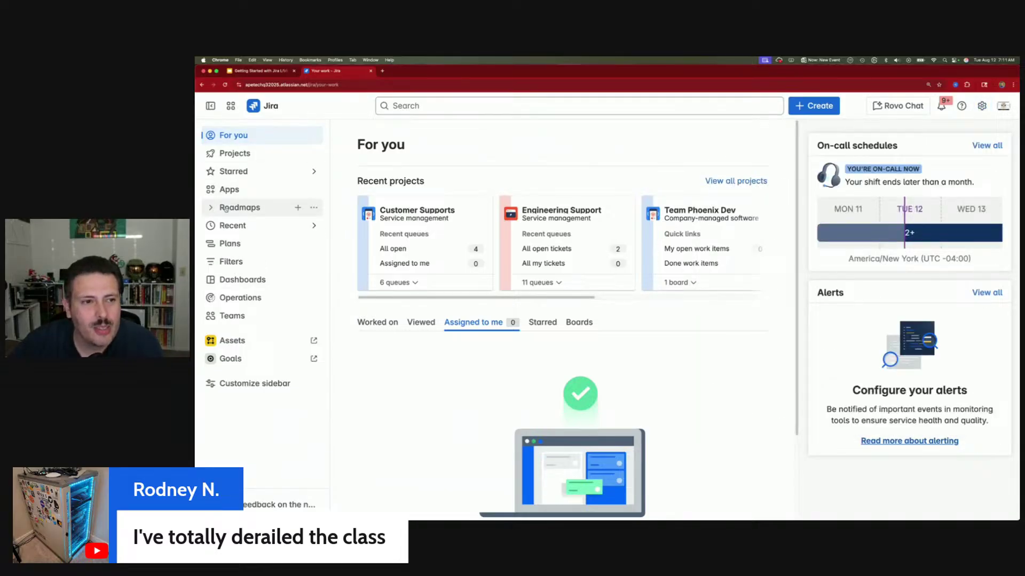
# Open the Screens page in the work item settings of the Bug Invaders project
pyautogui.click(212, 155)
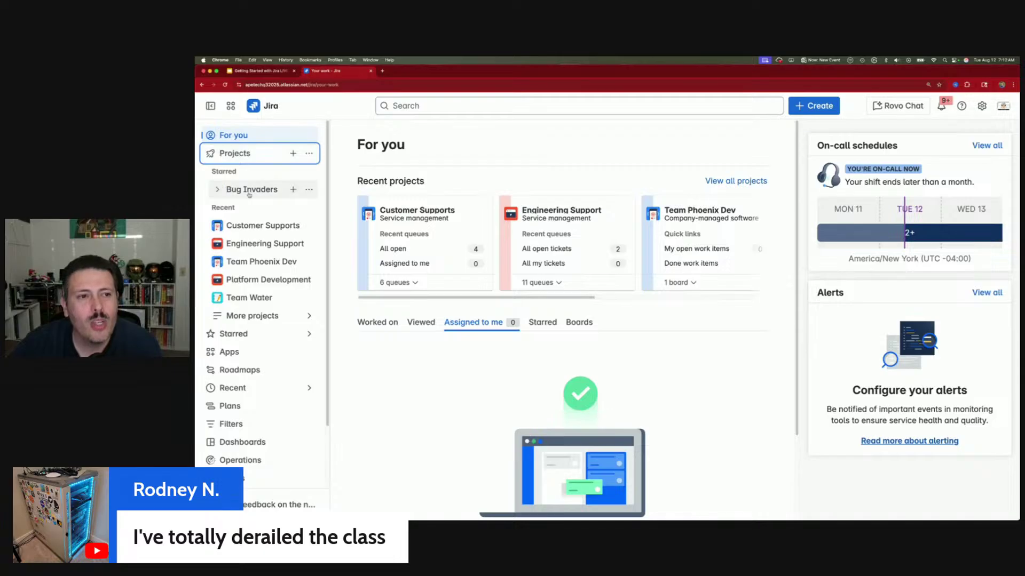
pyautogui.click(308, 190)
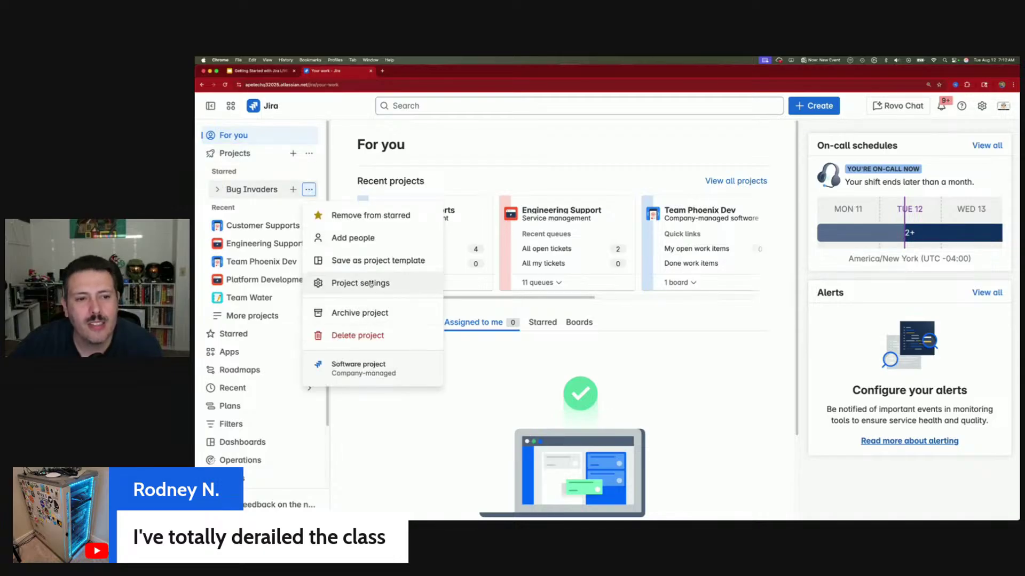
pyautogui.click(359, 283)
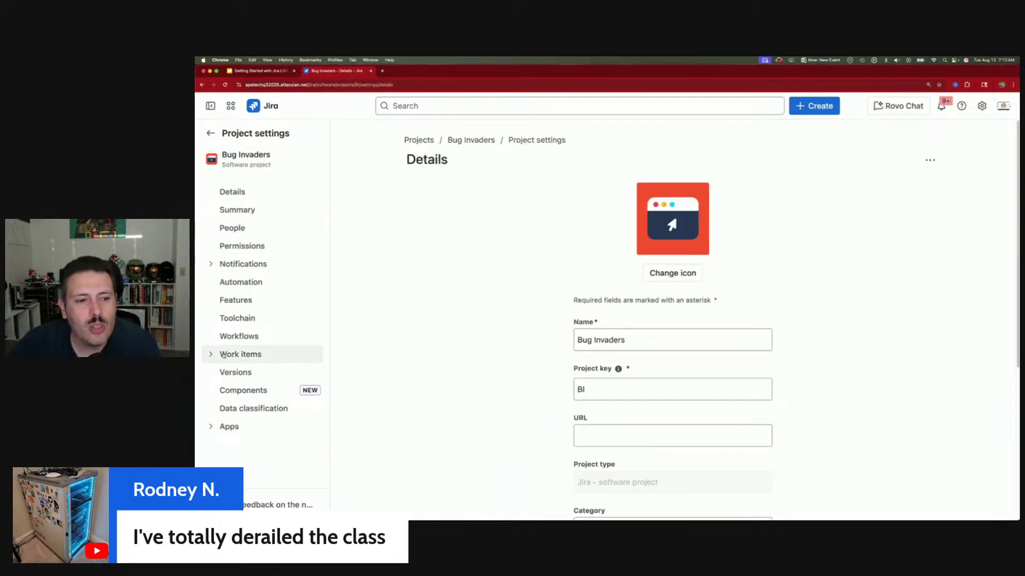
pyautogui.click(228, 355)
pyautogui.scroll(-3, 261, 380)
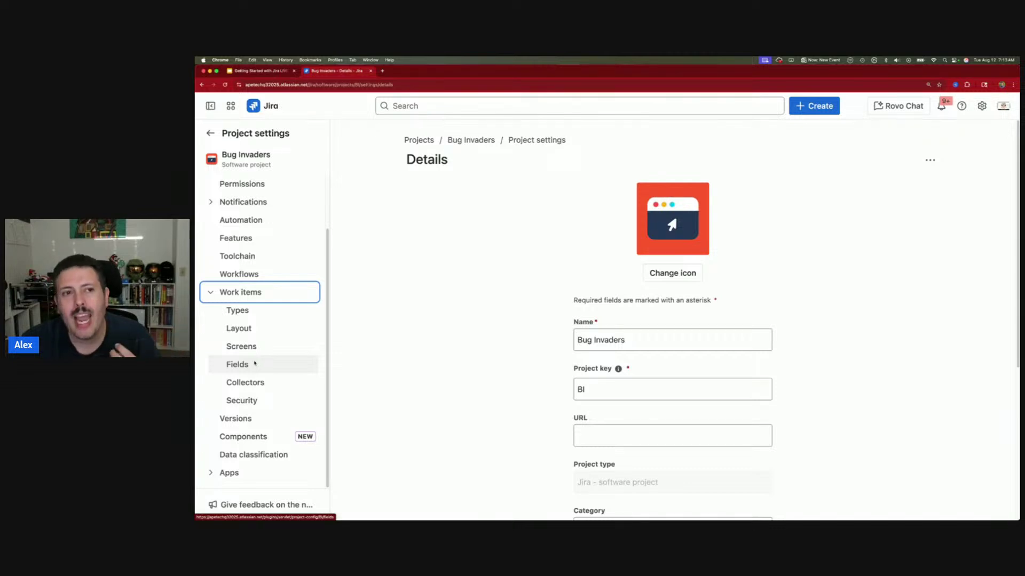
pyautogui.click(257, 354)
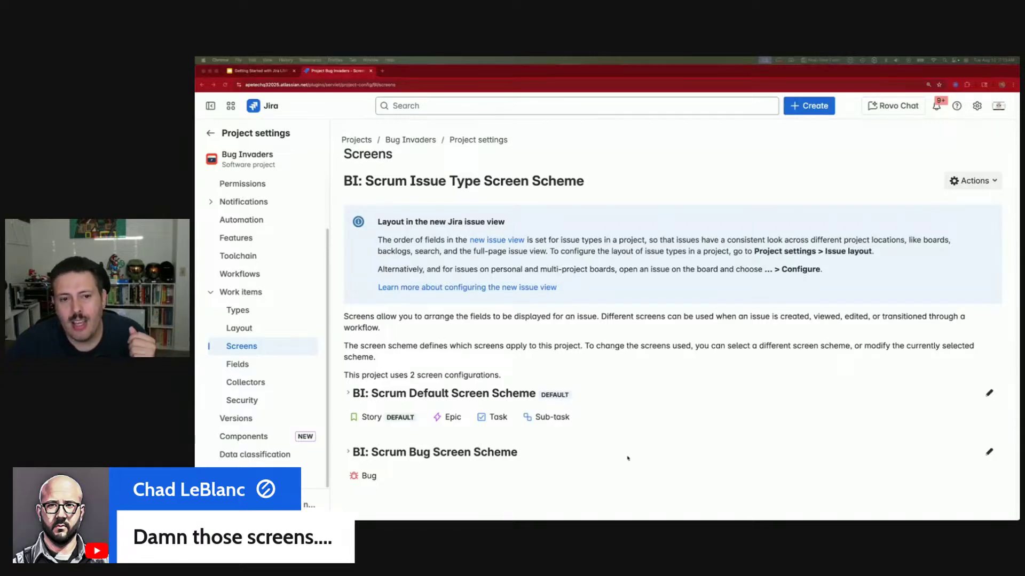
# Examine the fields on the Create Bug form for Bug Invaders, and cancel it without creating a work item
pyautogui.click(822, 108)
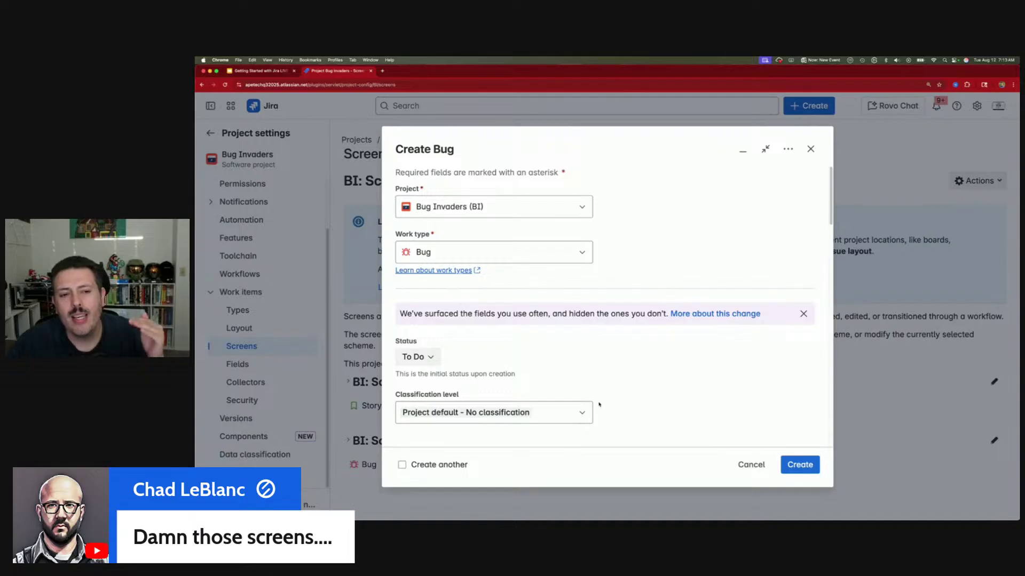
pyautogui.scroll(-5, 601, 395)
pyautogui.scroll(3, 601, 395)
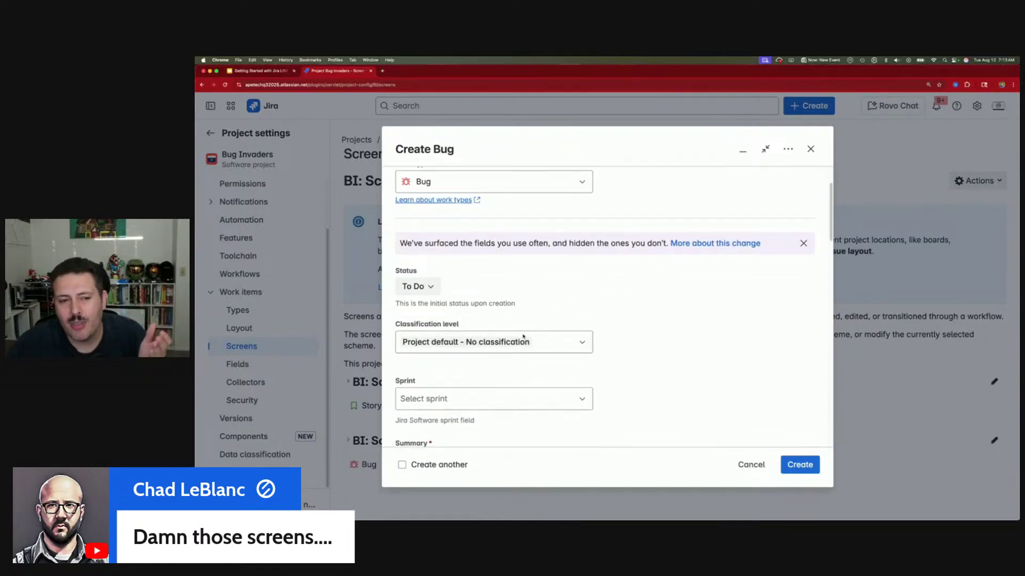
pyautogui.scroll(-7, 523, 337)
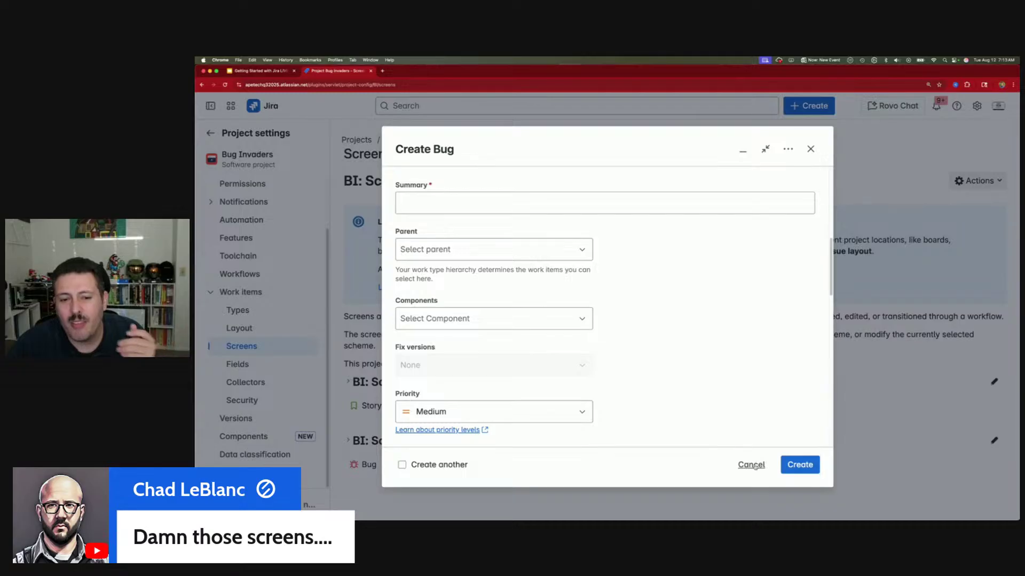
pyautogui.scroll(7, 549, 332)
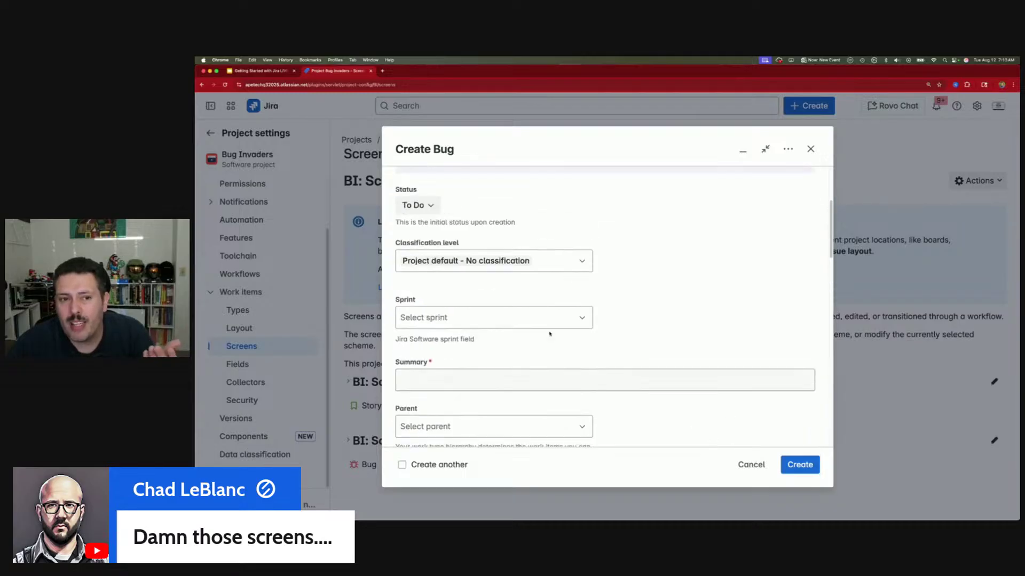
pyautogui.click(746, 464)
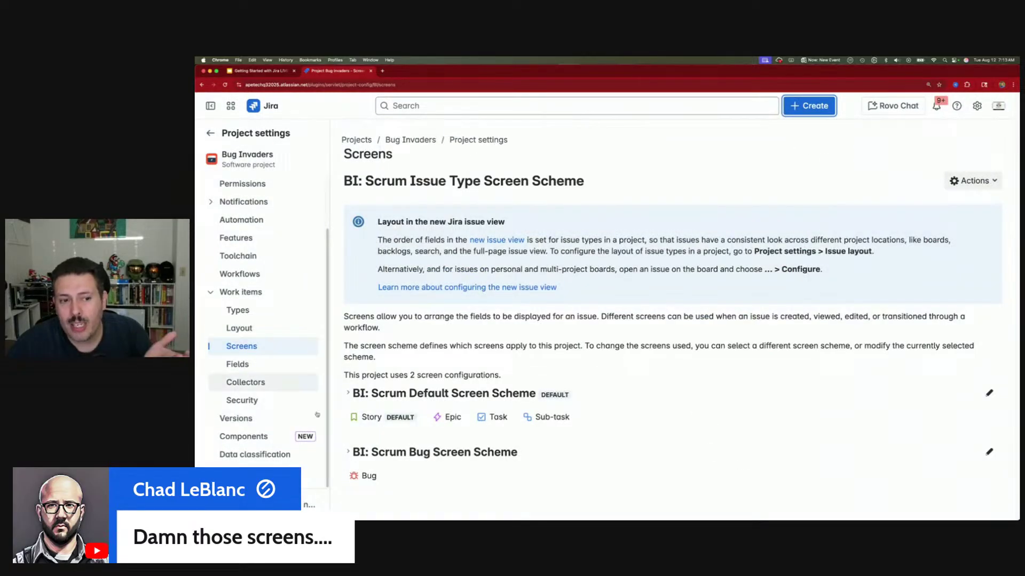
# Open the BI: Scrum Bug Screen used for creating issues in the BI: Scrum Bug Screen Scheme, and add the AMI field to it
pyautogui.click(348, 453)
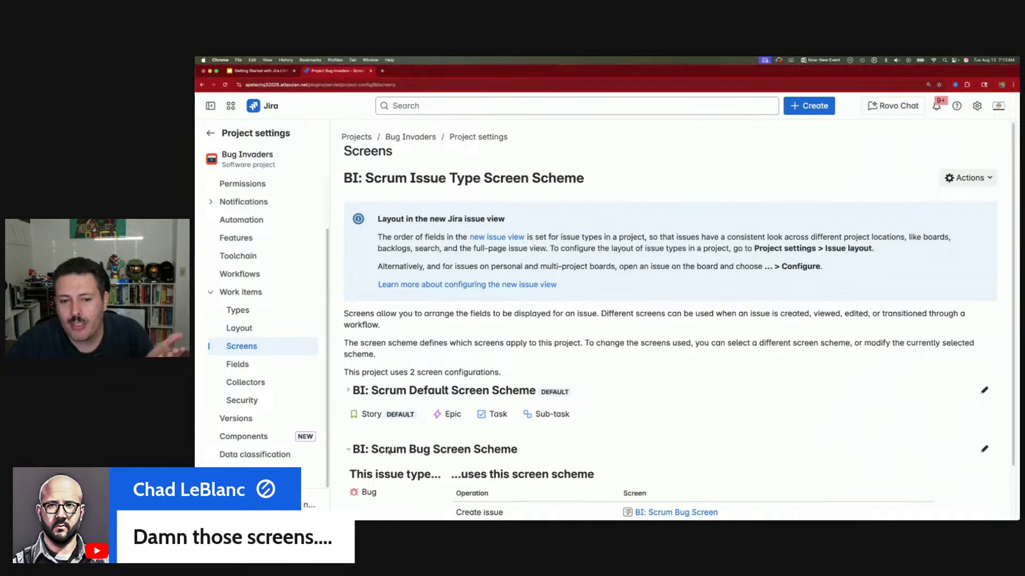
pyautogui.scroll(-1, 685, 456)
pyautogui.click(686, 454)
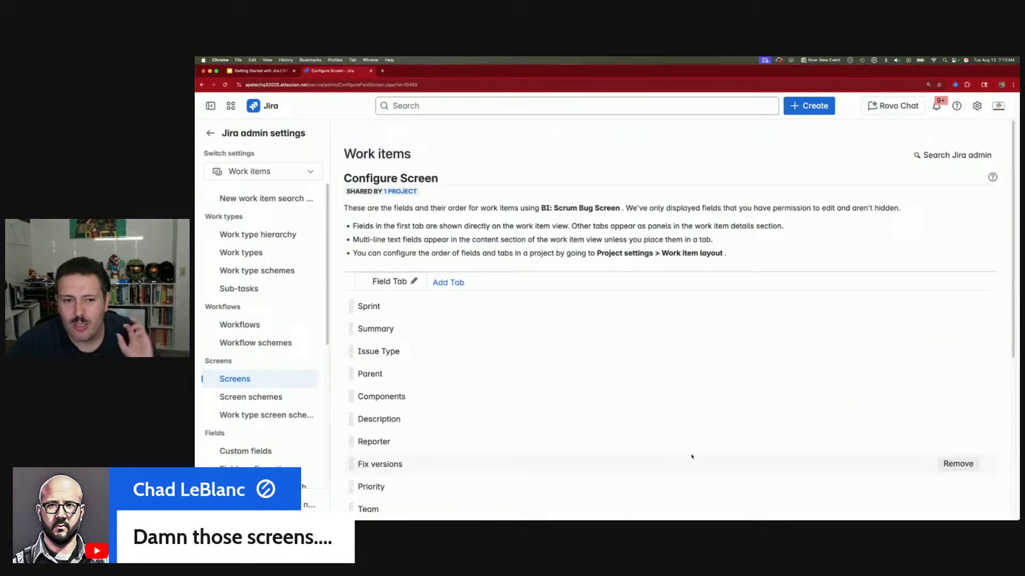
pyautogui.scroll(-4, 465, 421)
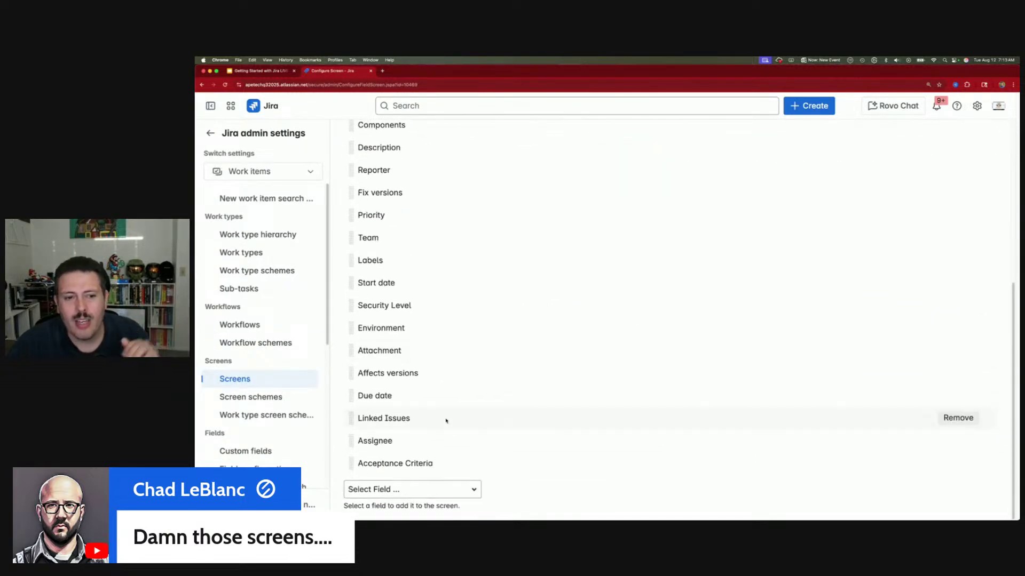
pyautogui.click(390, 490)
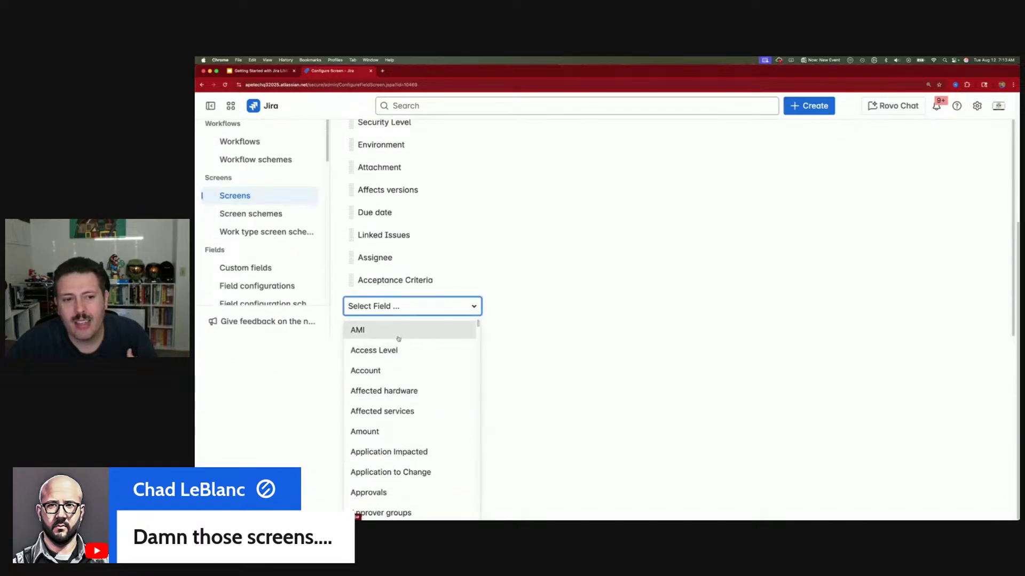
pyautogui.click(373, 330)
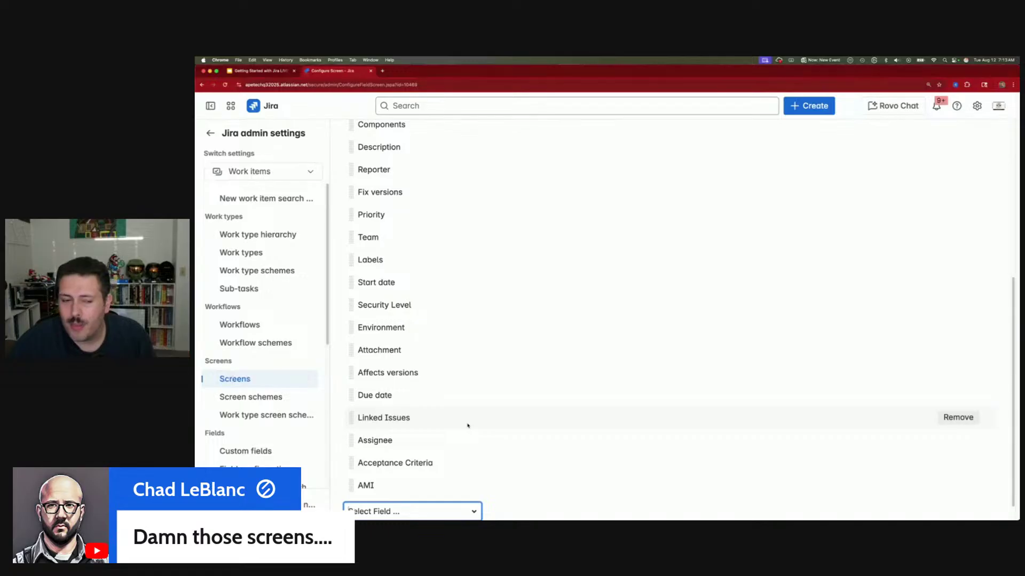
pyautogui.click(386, 511)
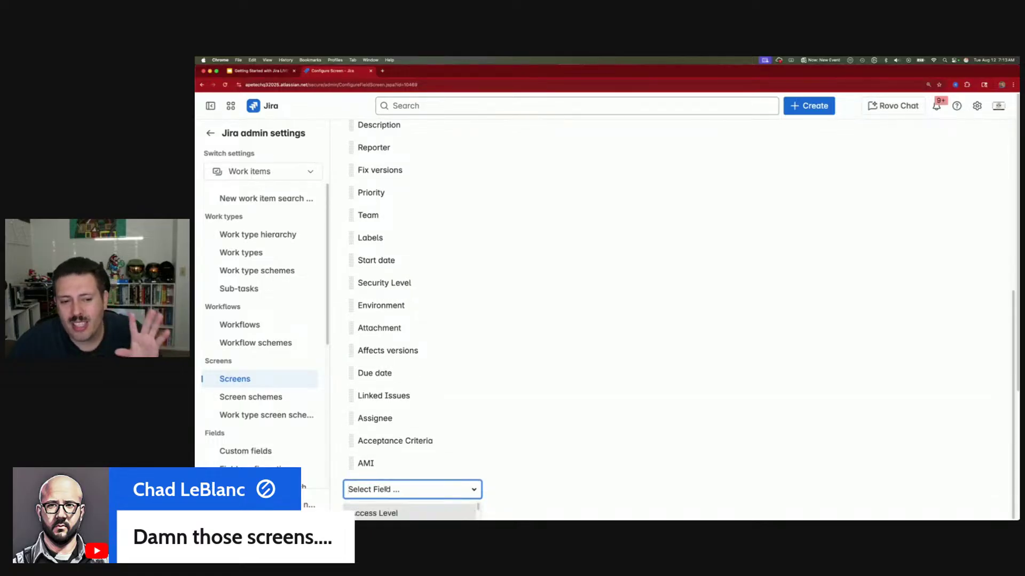
pyautogui.scroll(3, 395, 475)
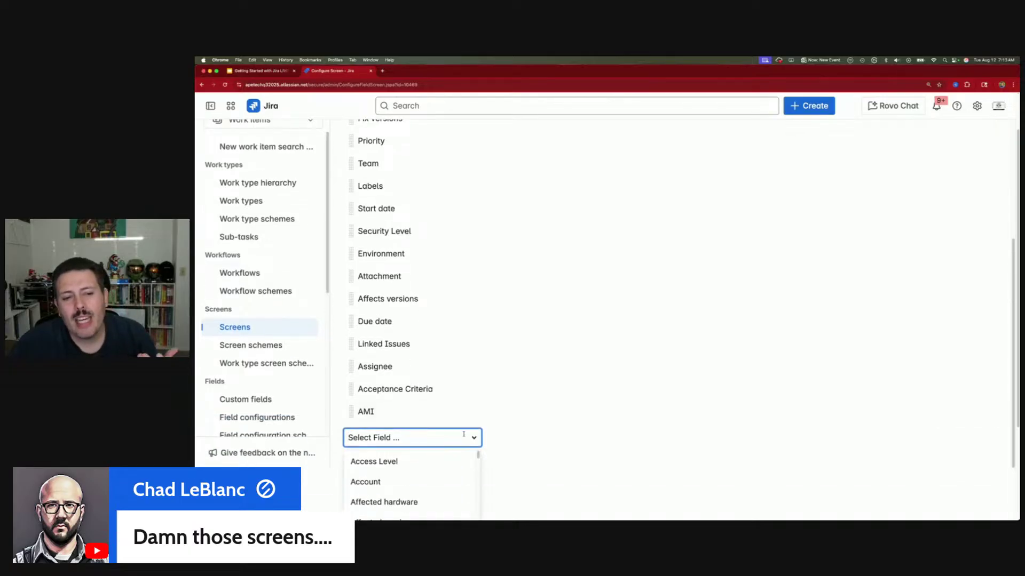
pyautogui.click(474, 441)
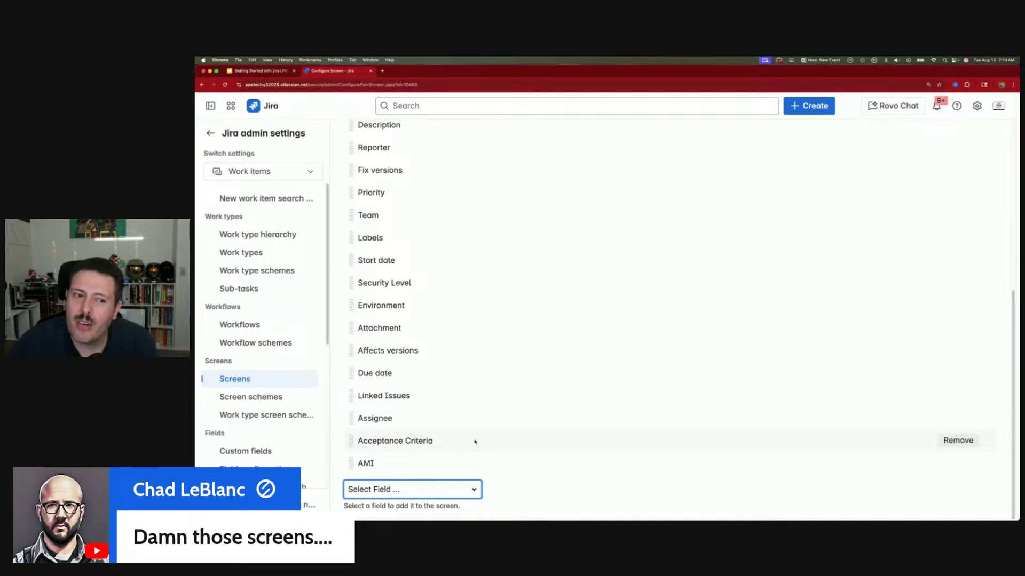
# Return to the Bug Invaders project settings and open the Fields page for its work items
pyautogui.click(210, 133)
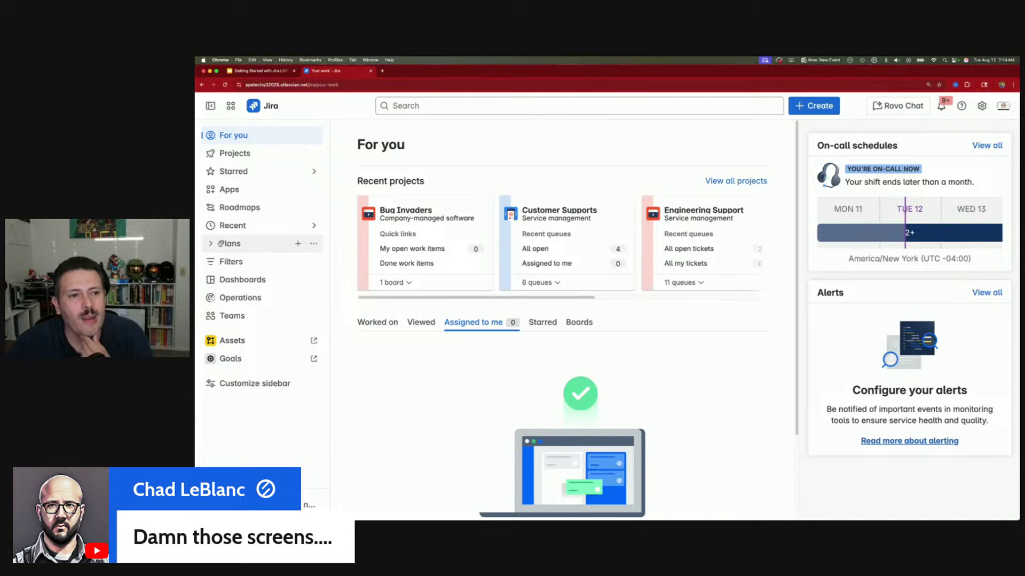
pyautogui.click(215, 156)
pyautogui.click(309, 190)
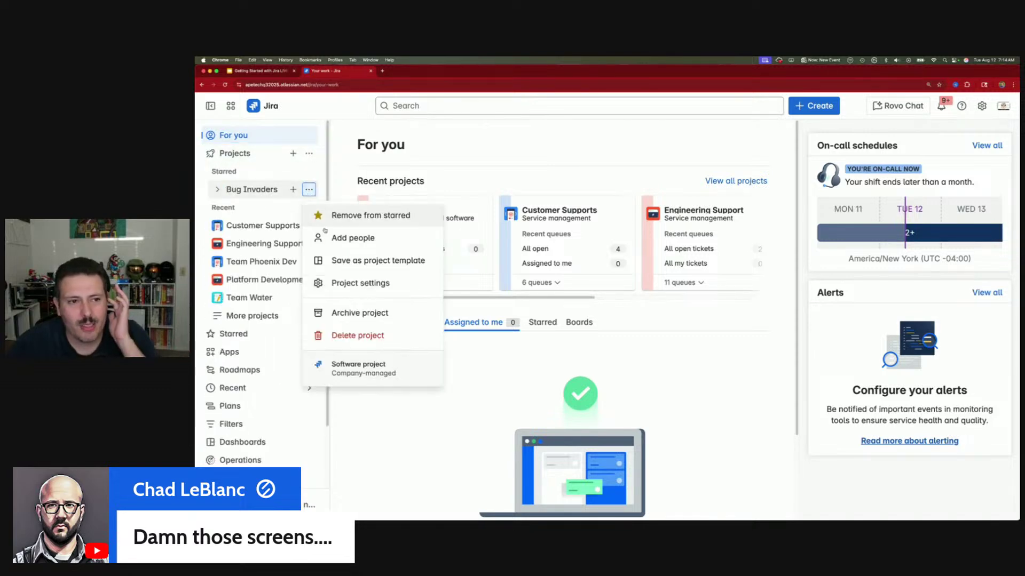
pyautogui.click(356, 275)
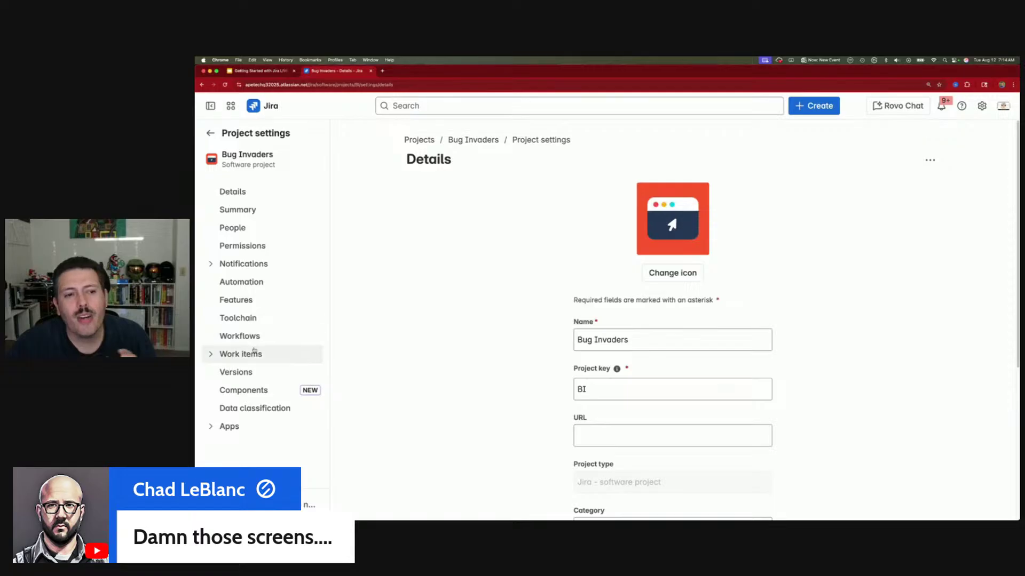
pyautogui.click(211, 356)
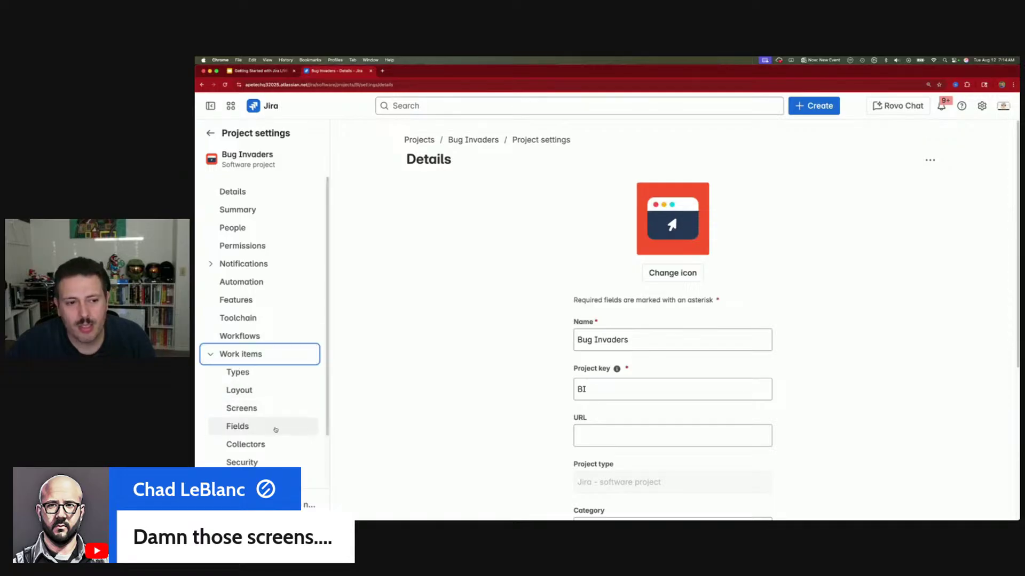
pyautogui.click(291, 424)
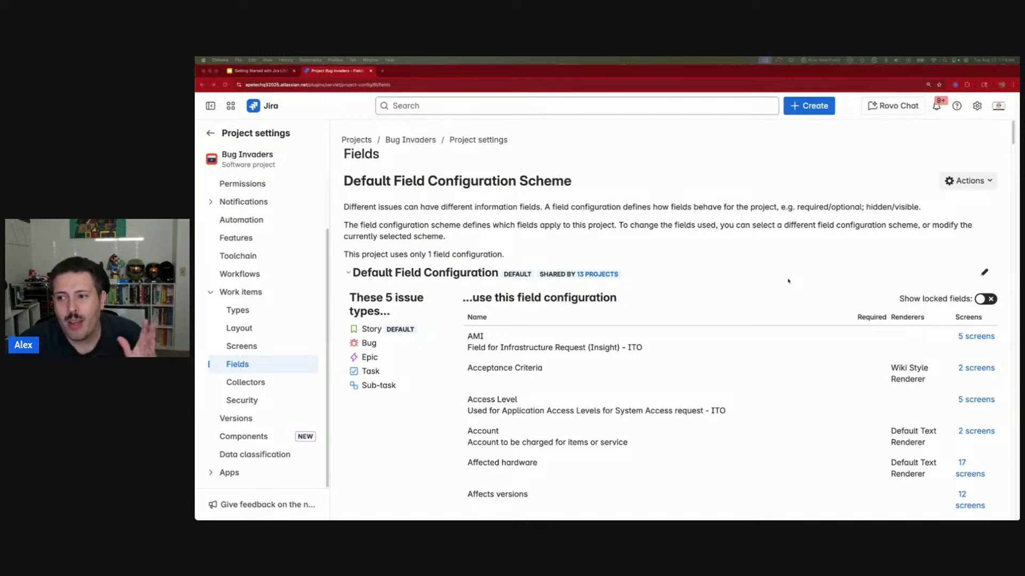
# Try to create a bug with the required Summary field left empty, and cancel the form
pyautogui.click(808, 111)
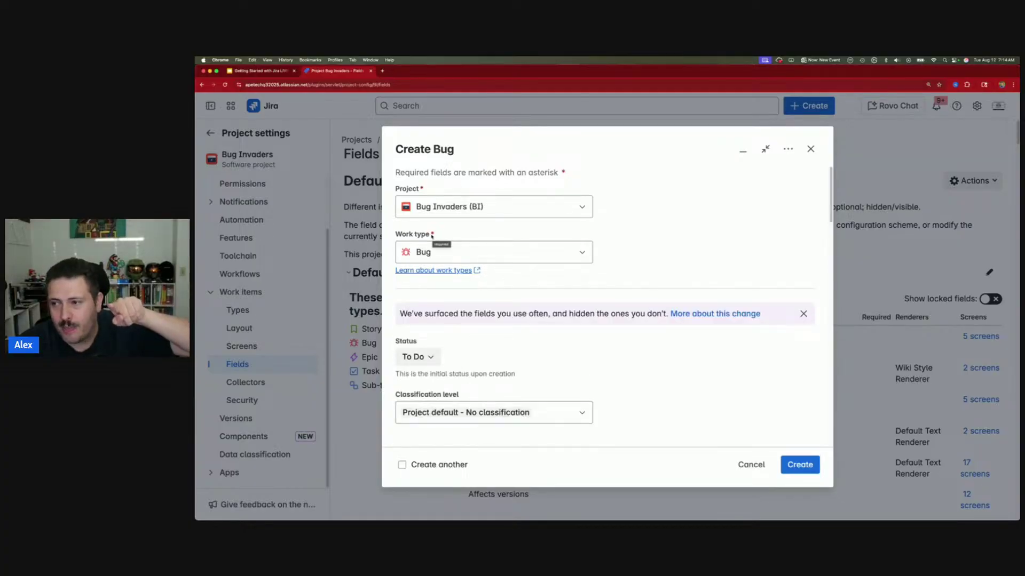
pyautogui.scroll(-3, 446, 326)
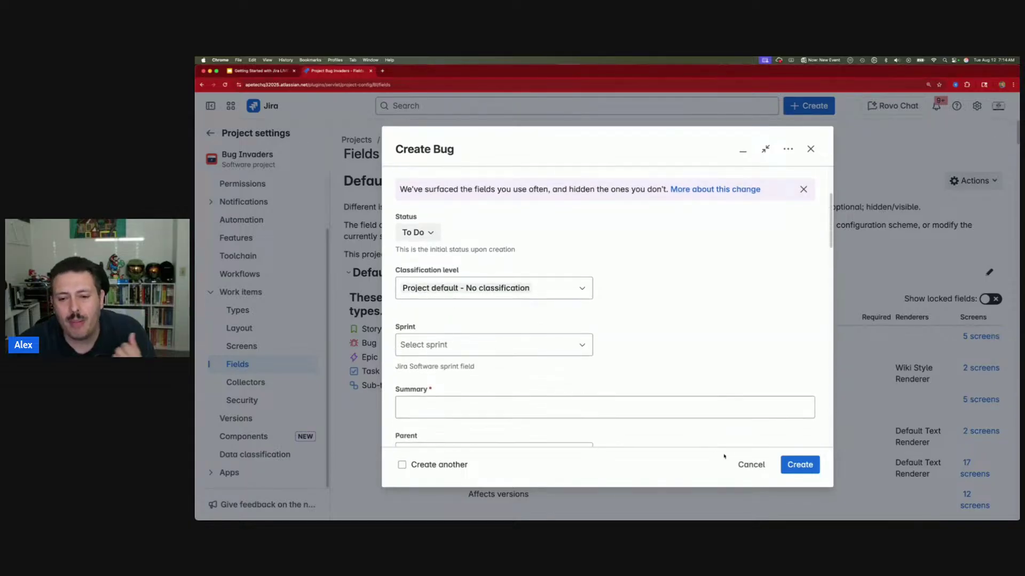
pyautogui.click(801, 466)
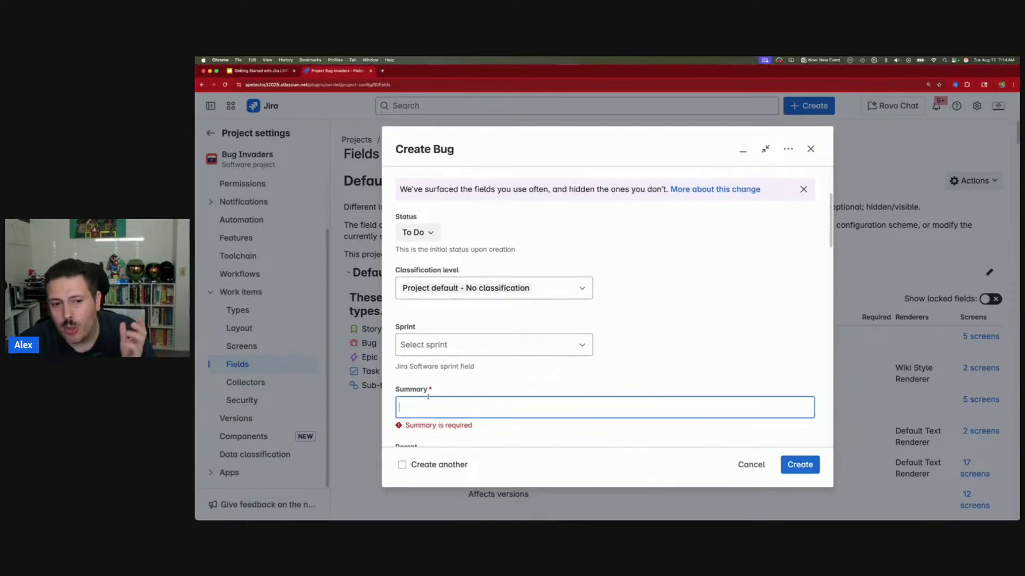
pyautogui.moveTo(433, 391); pyautogui.dragTo(427, 390)
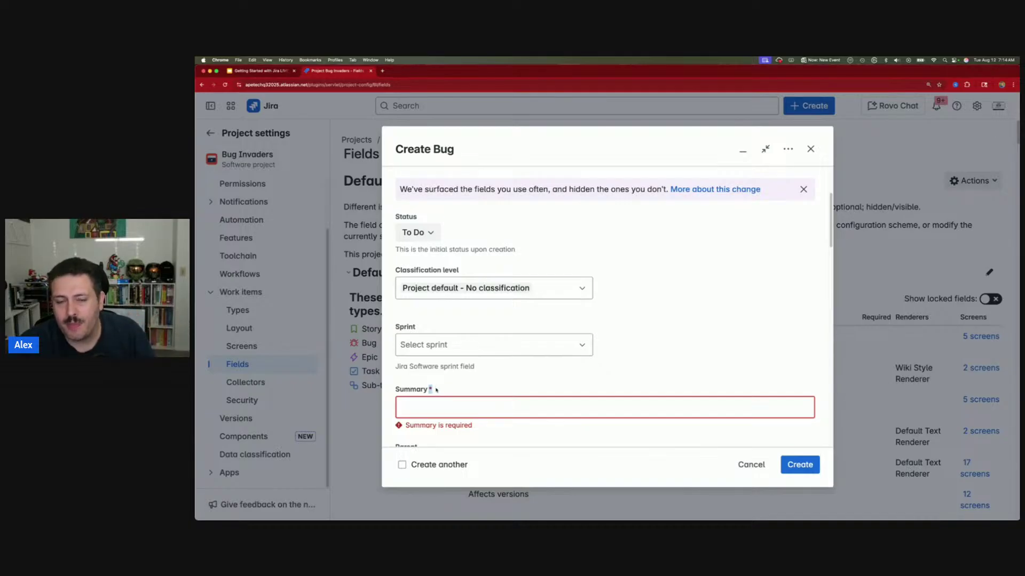
pyautogui.click(750, 464)
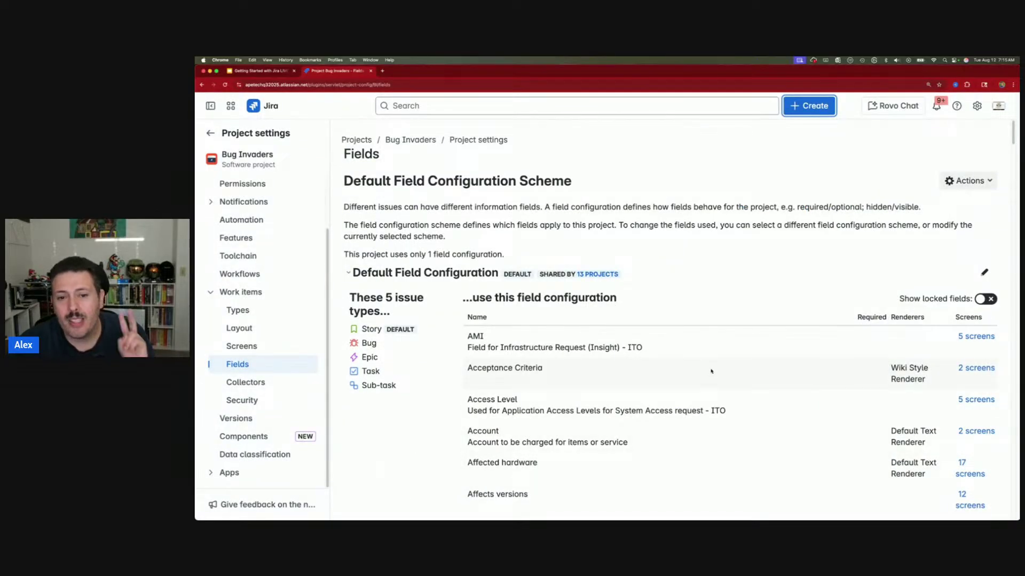
# Review the Create Bug form again through the Environment and Attachment fields, and highlight the Default Field Configuration Scheme heading on the Fields page
pyautogui.click(811, 108)
pyautogui.scroll(-6, 591, 352)
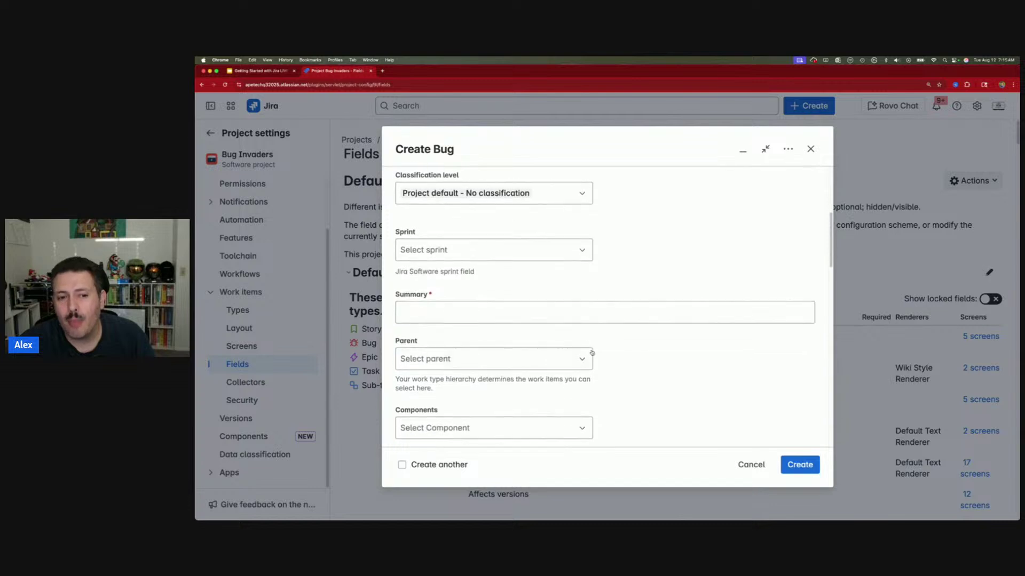
pyautogui.scroll(-15, 591, 353)
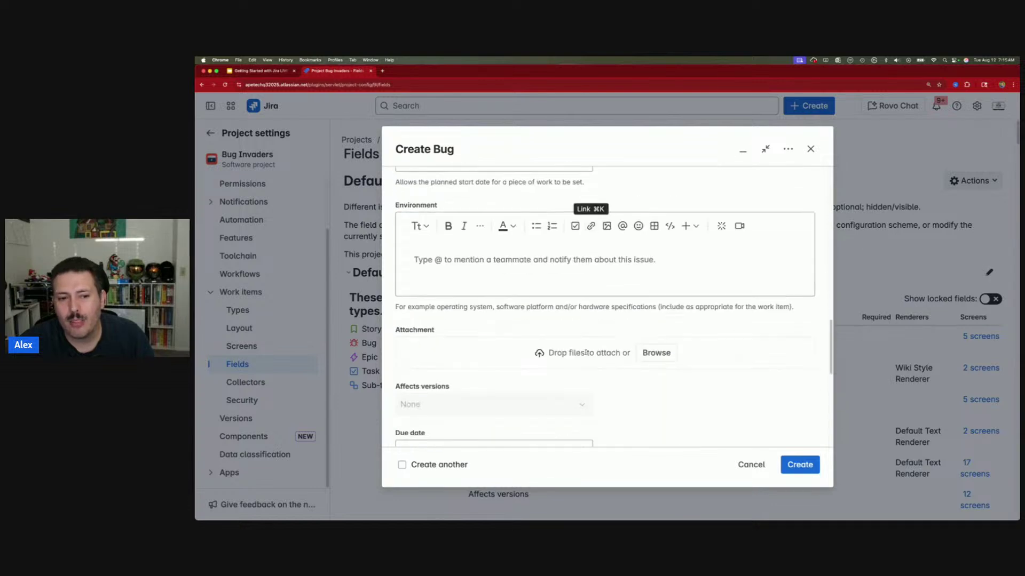
pyautogui.scroll(-2, 583, 357)
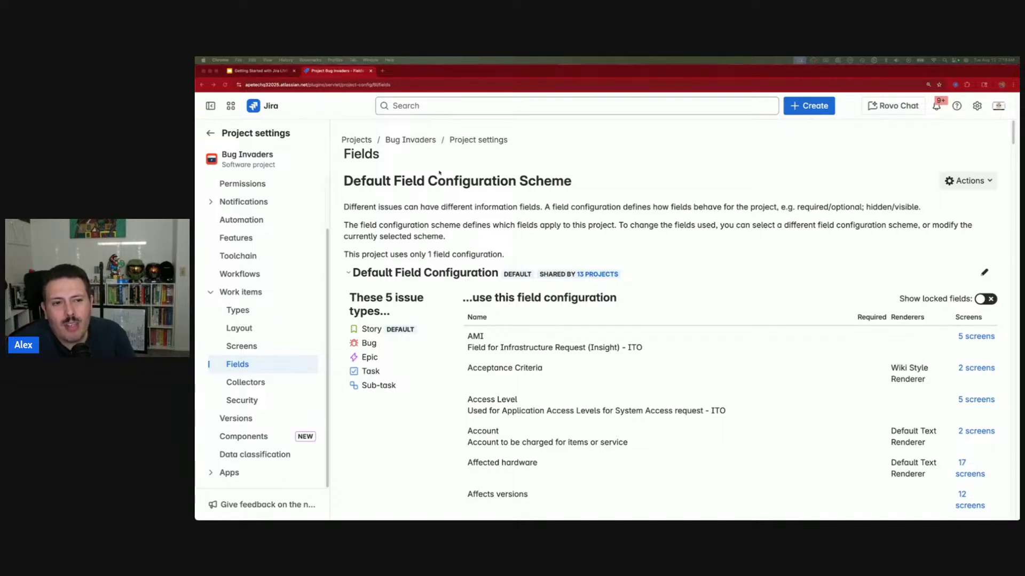
pyautogui.moveTo(343, 182); pyautogui.dragTo(572, 183)
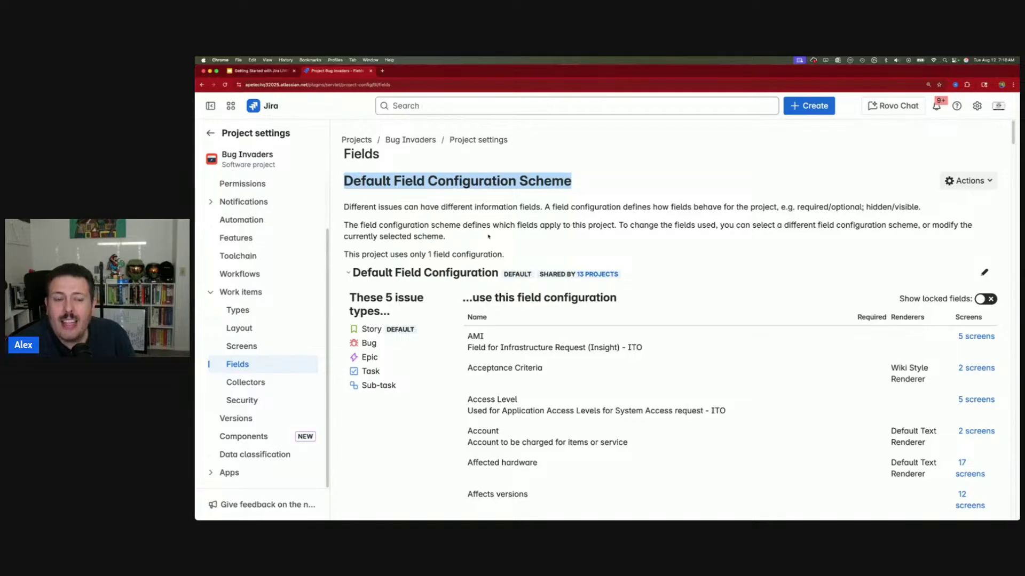
# Open the Bug Invaders project's Default Field Configuration for editing and make the Acceptance Criteria field required
pyautogui.click(348, 273)
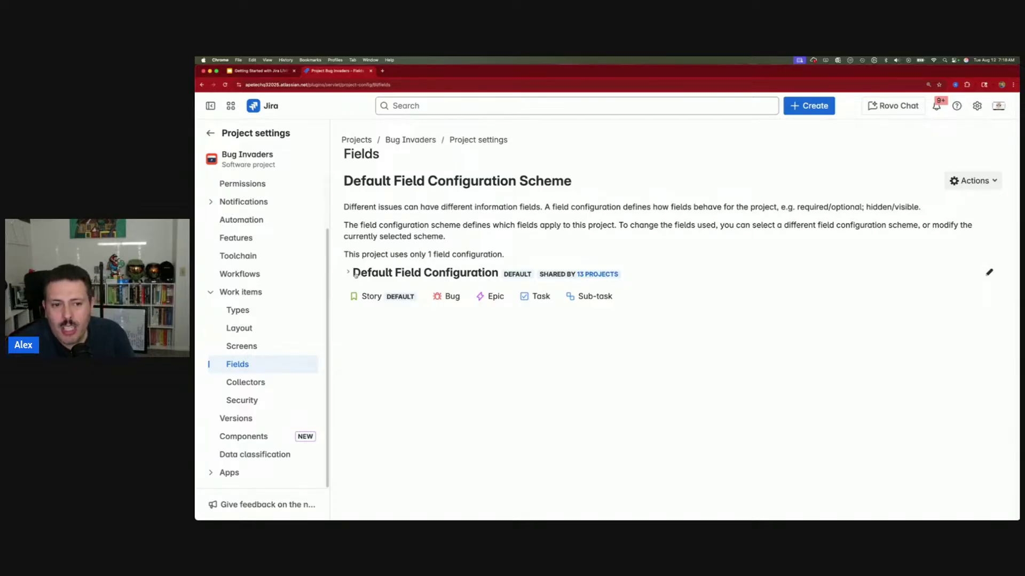
pyautogui.moveTo(353, 274); pyautogui.dragTo(491, 273)
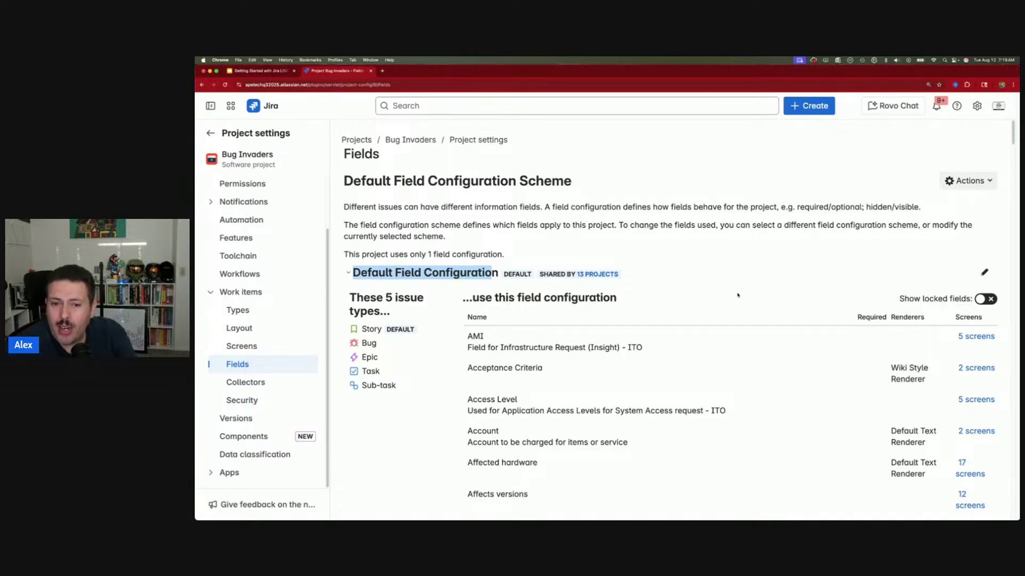
pyautogui.click(966, 181)
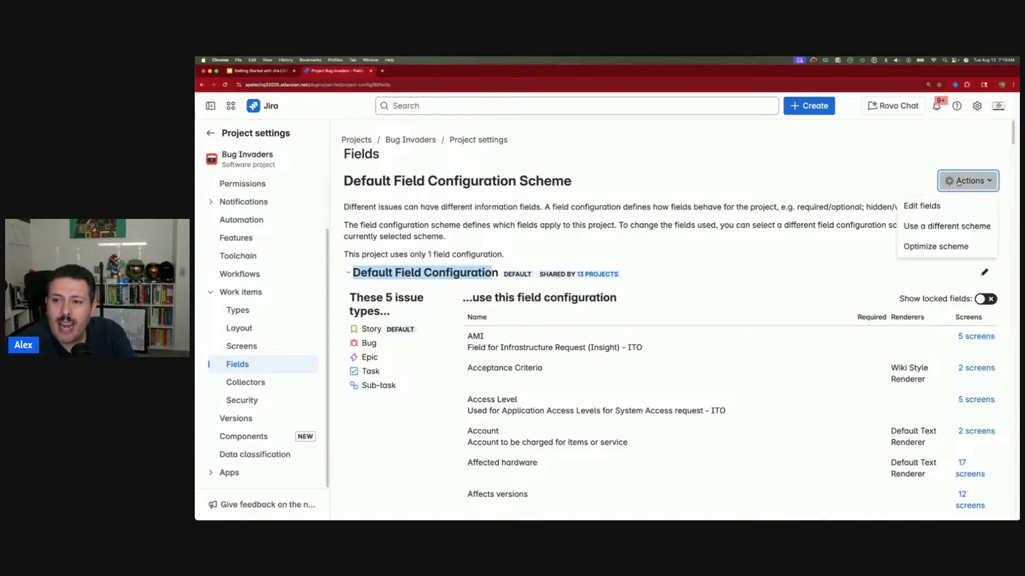
pyautogui.click(931, 212)
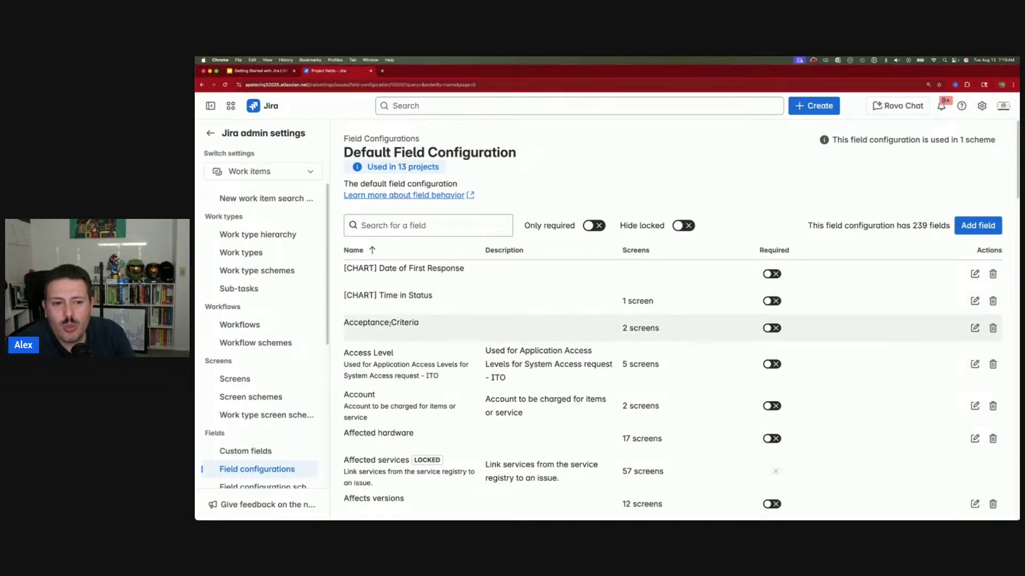
pyautogui.click(766, 331)
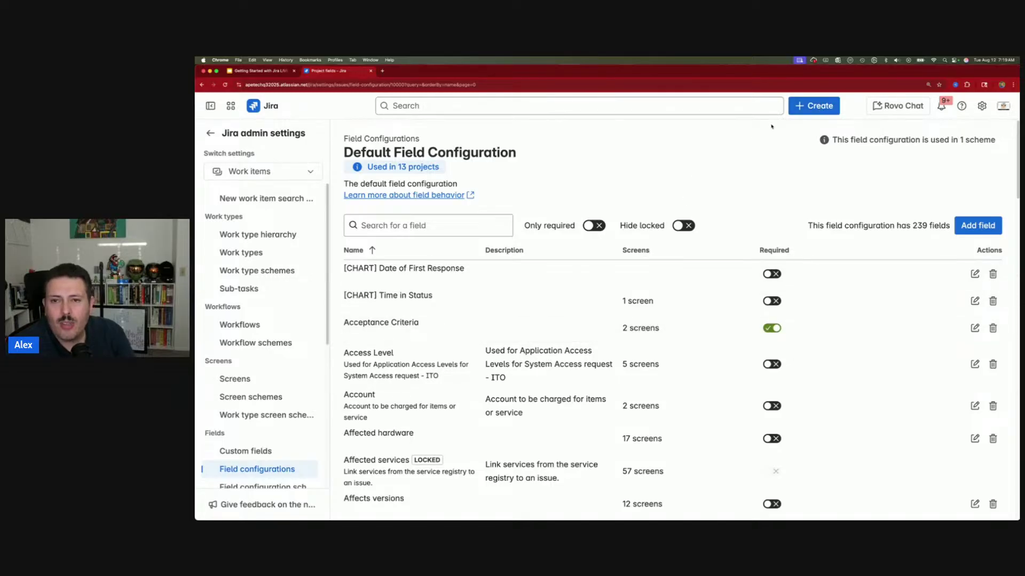
# Check the Acceptance Criteria field's required marker in the Create Bug form for Bug Invaders, and cancel the form
pyautogui.click(807, 106)
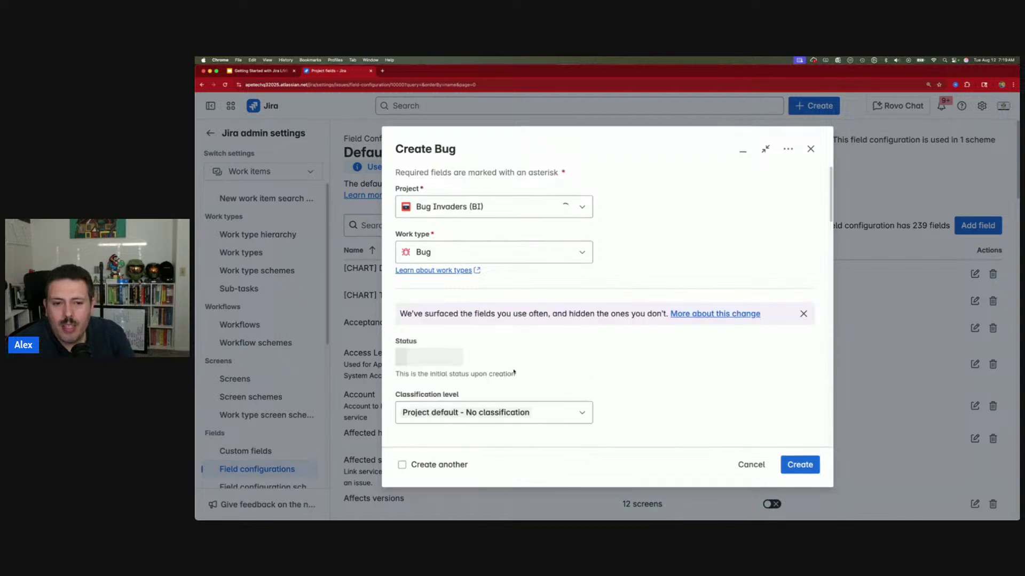
pyautogui.scroll(-10, 514, 372)
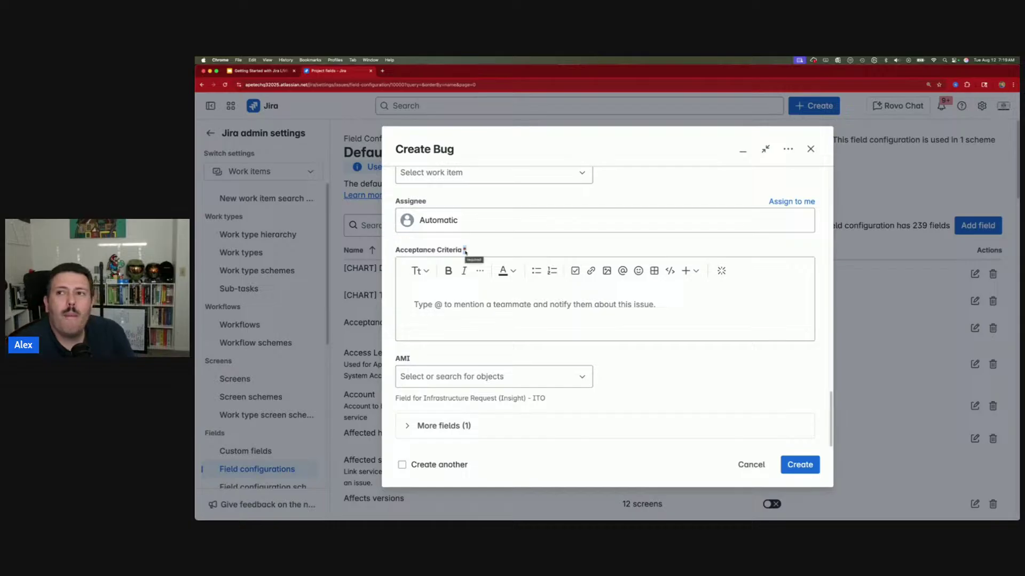
pyautogui.scroll(15, 565, 310)
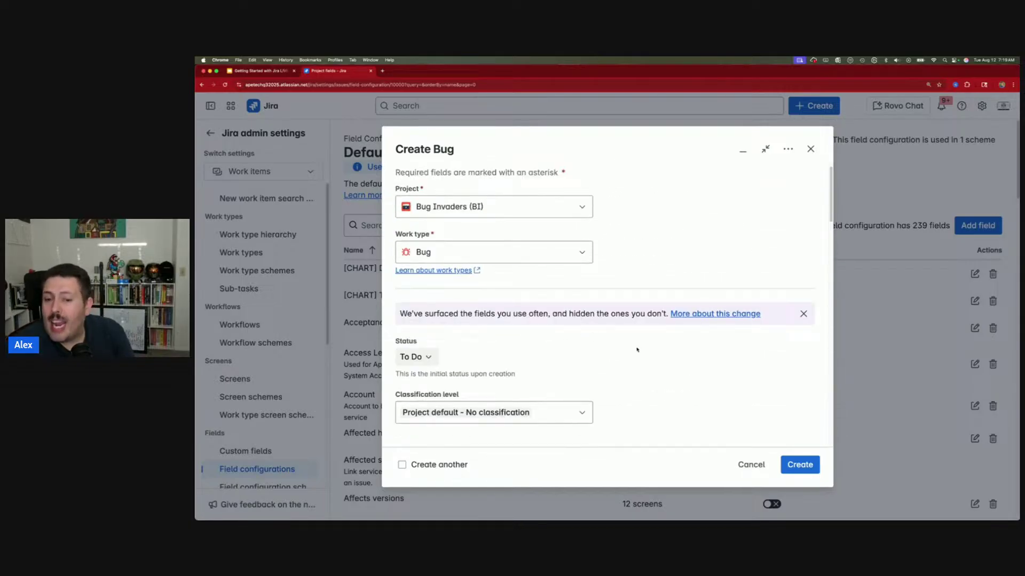
pyautogui.click(741, 468)
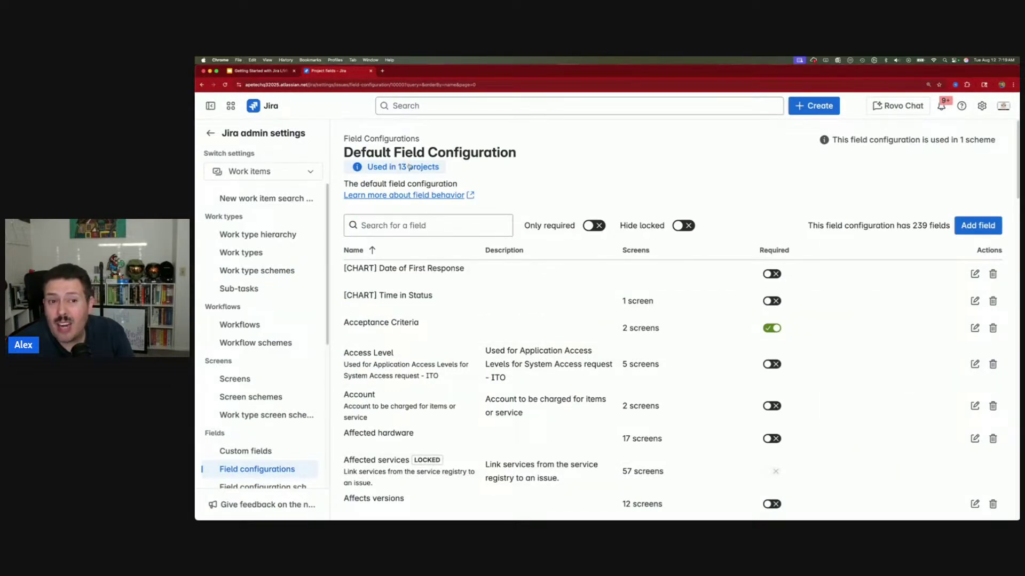
# Start a new work item in Bug Invaders, switch its work type to Task, and check the form's Acceptance Criteria field
pyautogui.click(827, 109)
pyautogui.click(467, 255)
pyautogui.click(467, 261)
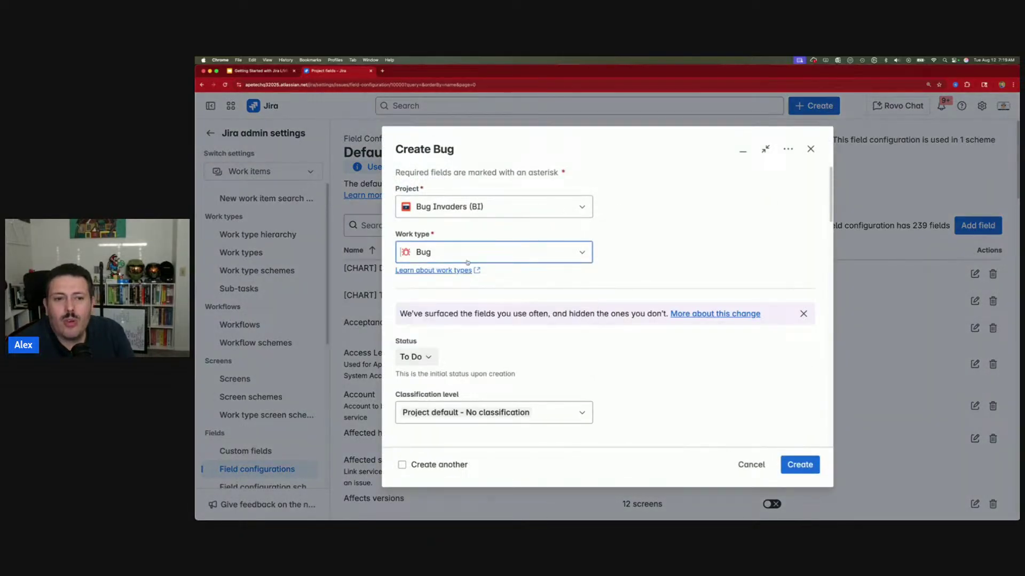
pyautogui.click(468, 262)
pyautogui.click(454, 280)
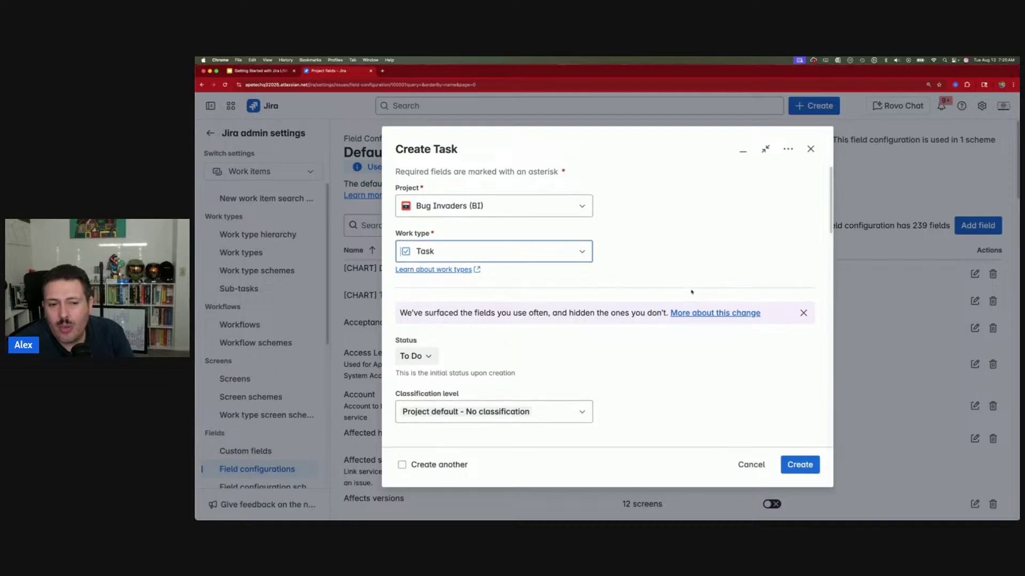
pyautogui.scroll(-10, 691, 291)
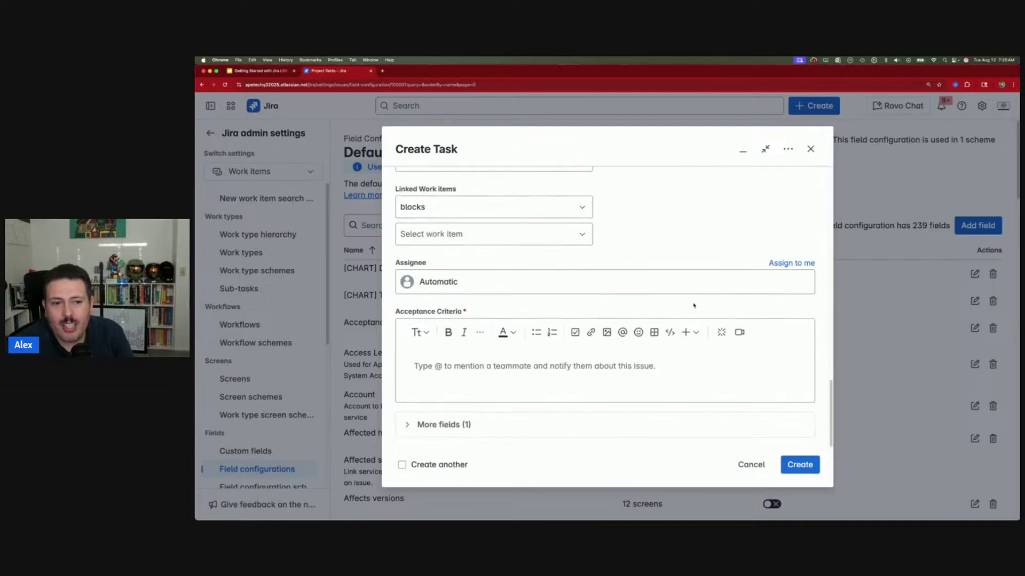
pyautogui.scroll(10, 623, 299)
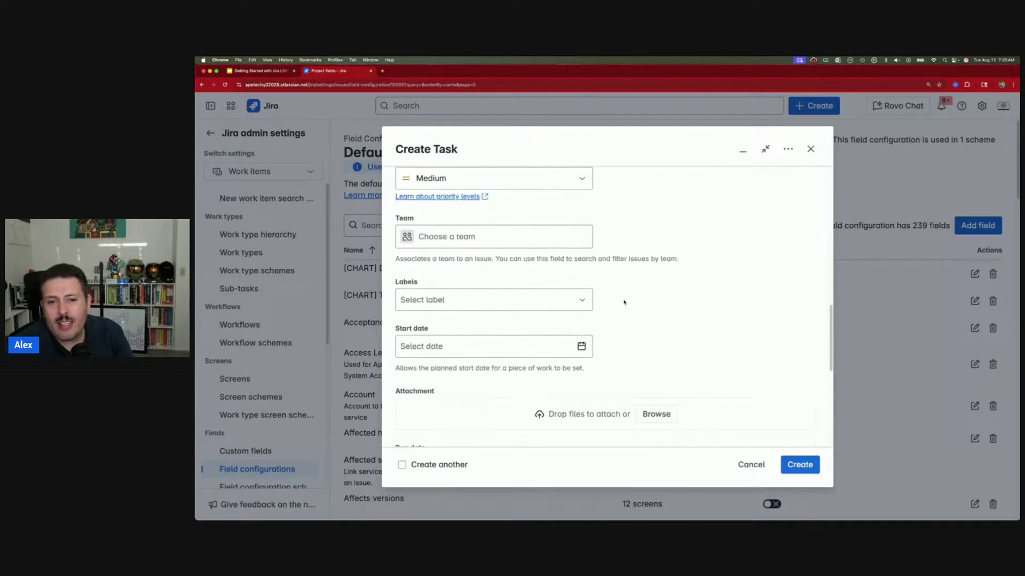
# Switch the form's project to Customer Supports (CS) and create a potential bug report with "test" as both Summary and Symptom
pyautogui.click(492, 208)
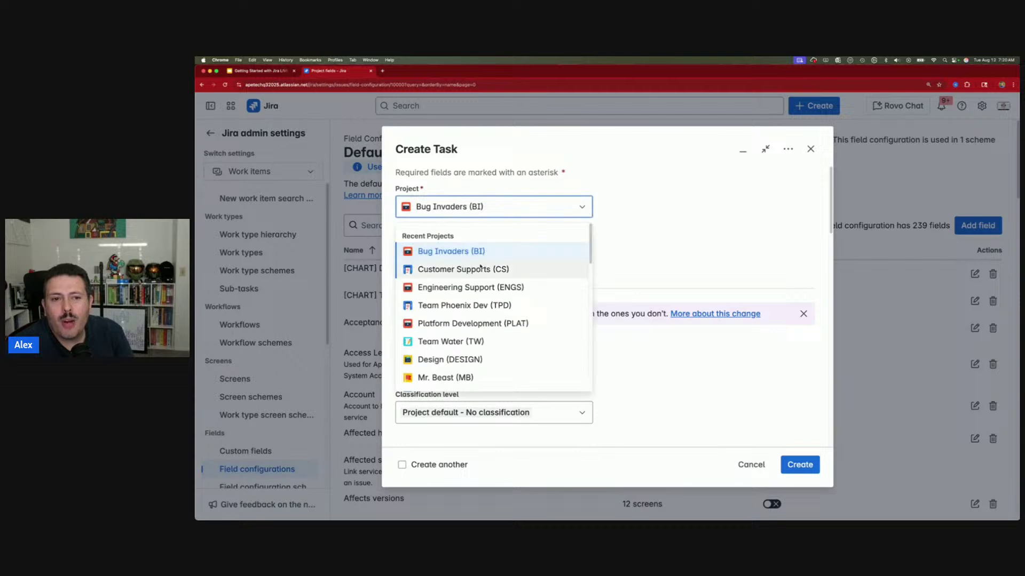
pyautogui.click(483, 274)
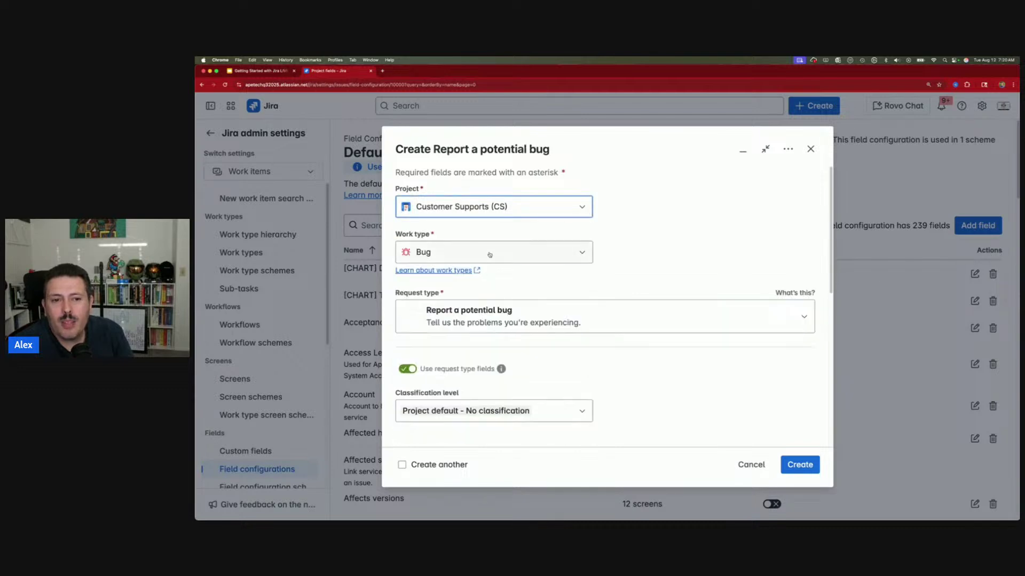
pyautogui.scroll(-5, 544, 304)
pyautogui.scroll(3, 580, 363)
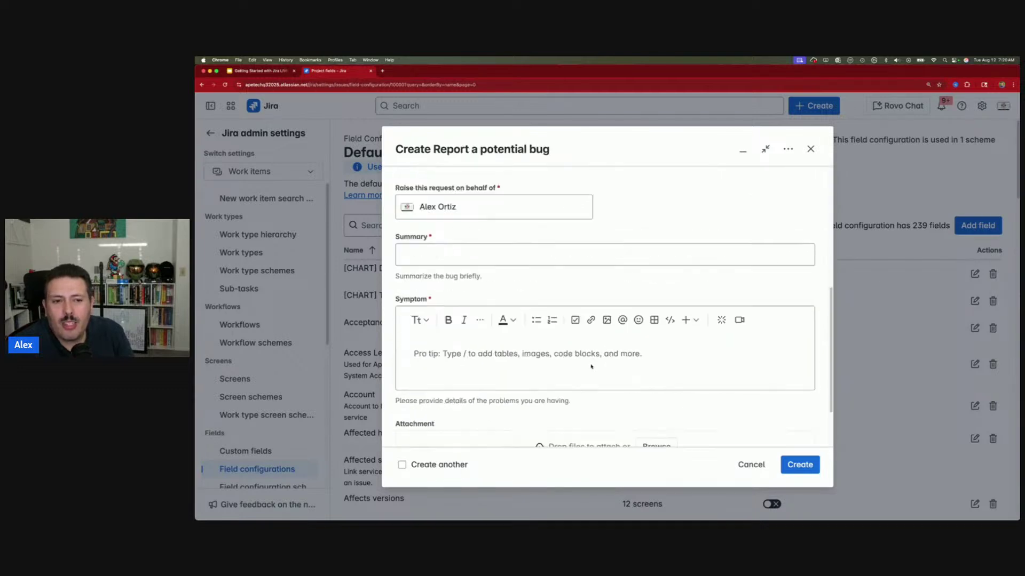
pyautogui.scroll(-1, 579, 363)
pyautogui.click(508, 318)
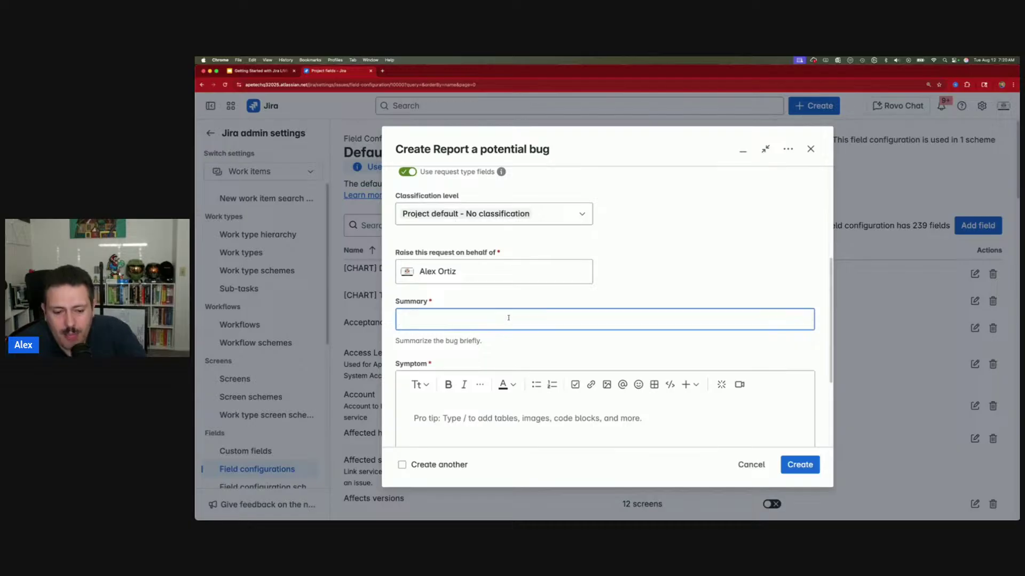
pyautogui.write('test')
pyautogui.press('Tab')
pyautogui.write('test')
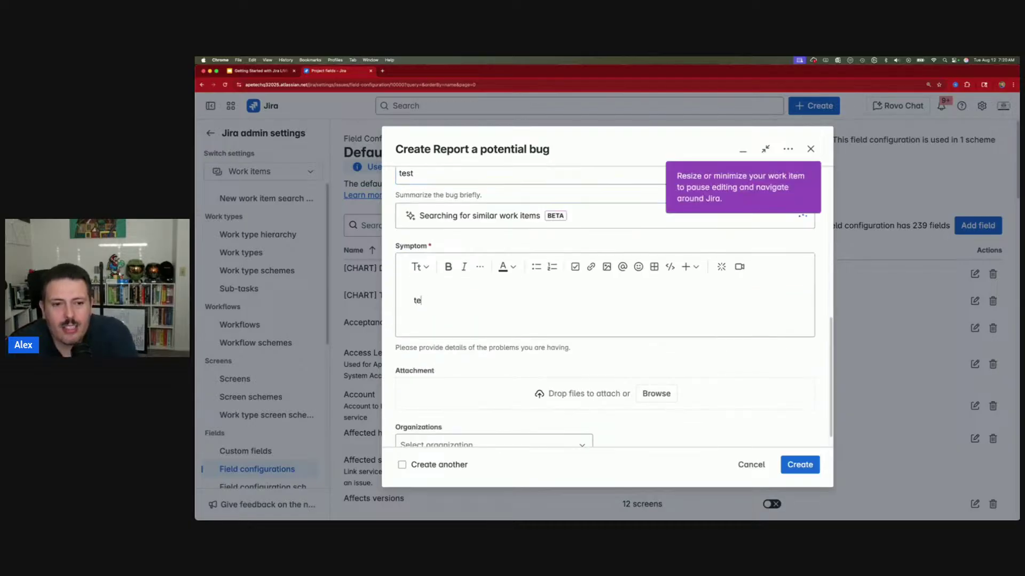
pyautogui.click(799, 464)
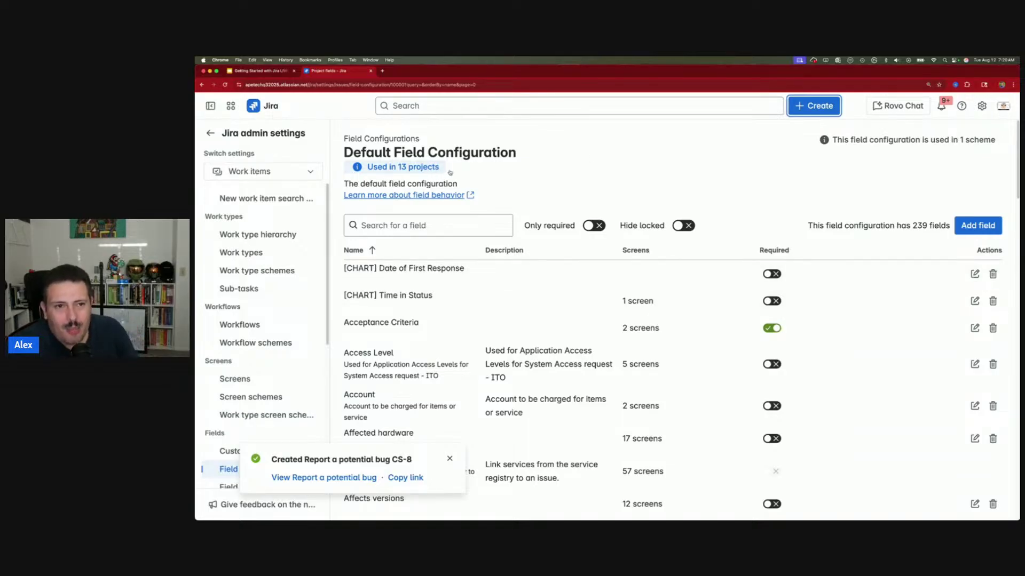
# Try to create a bug in the Team Phoenix Dev (TPD) project with the Summary "test"
pyautogui.click(800, 110)
pyautogui.click(481, 207)
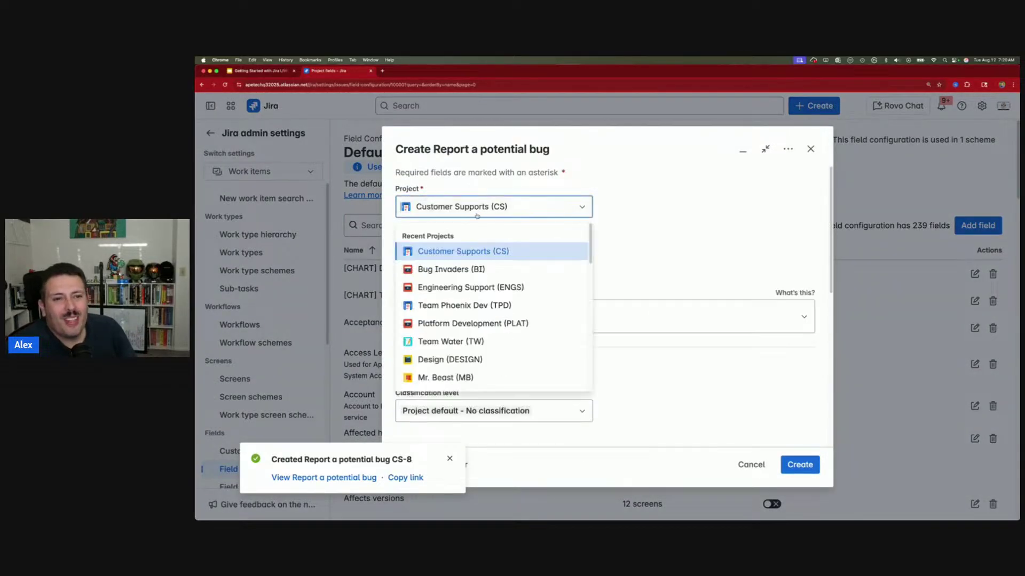
pyautogui.click(459, 305)
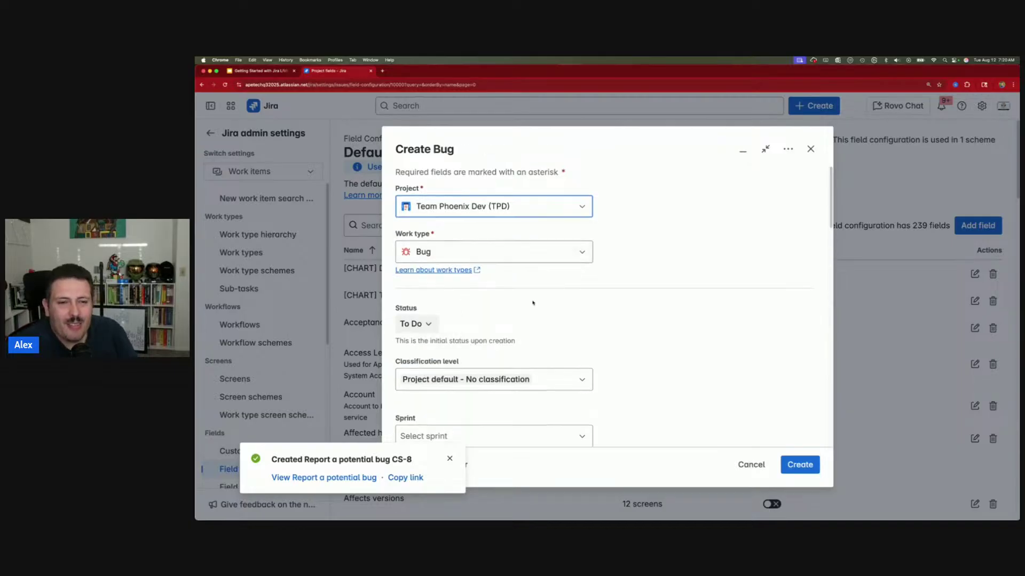
pyautogui.scroll(-10, 539, 315)
pyautogui.scroll(-3, 542, 331)
pyautogui.scroll(10, 511, 394)
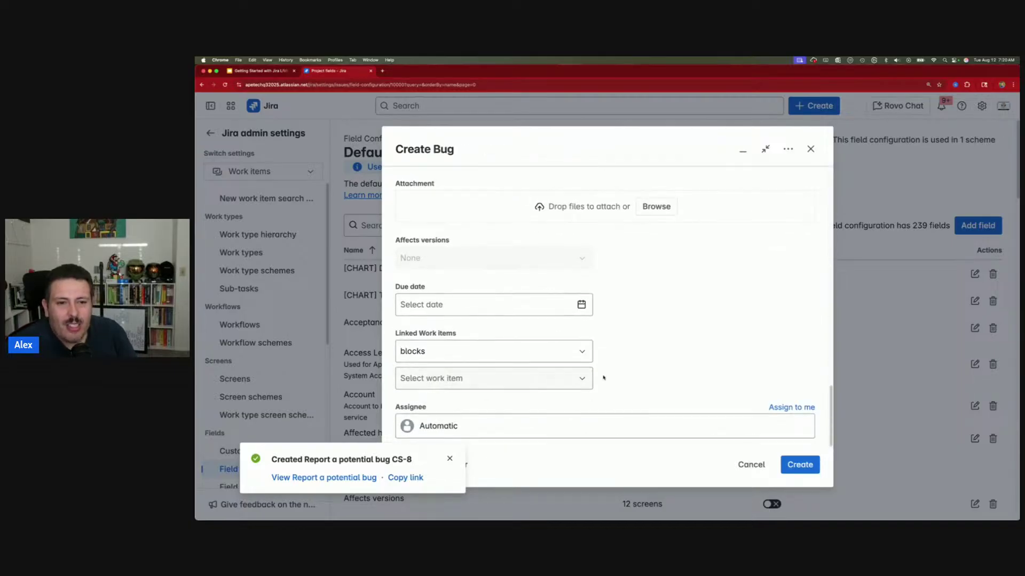
pyautogui.scroll(10, 493, 326)
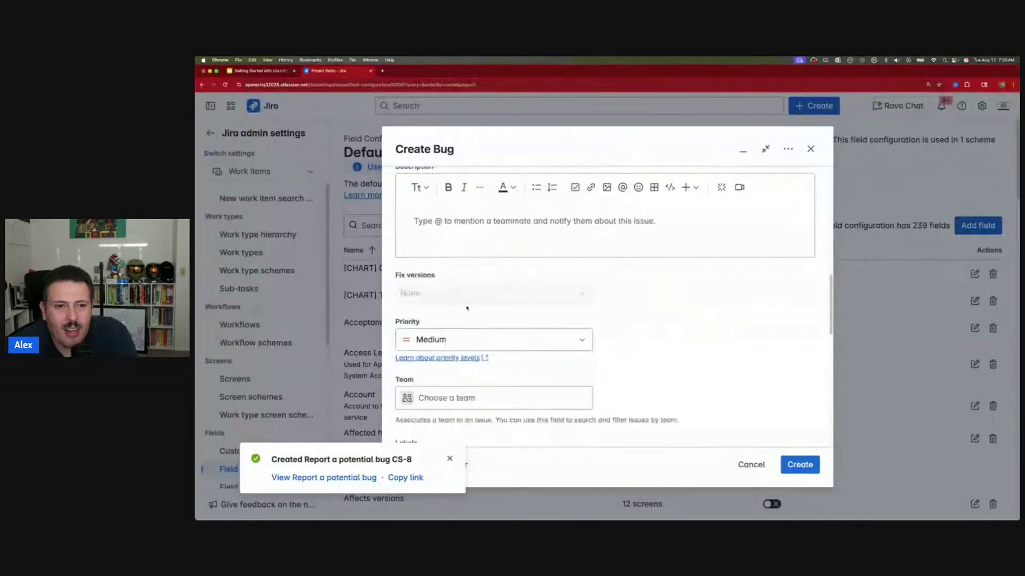
pyautogui.click(458, 226)
pyautogui.write('test')
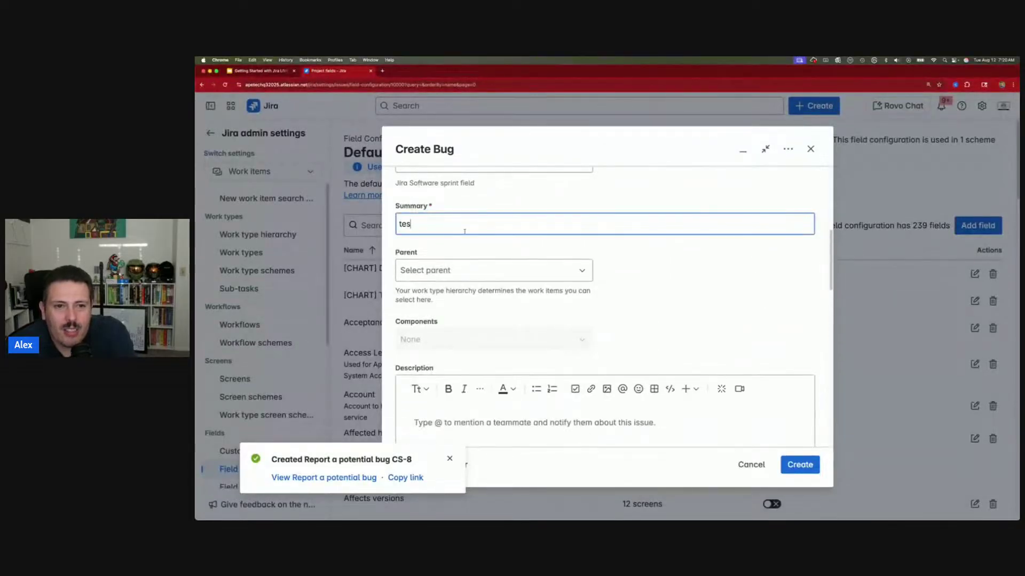
pyautogui.click(800, 465)
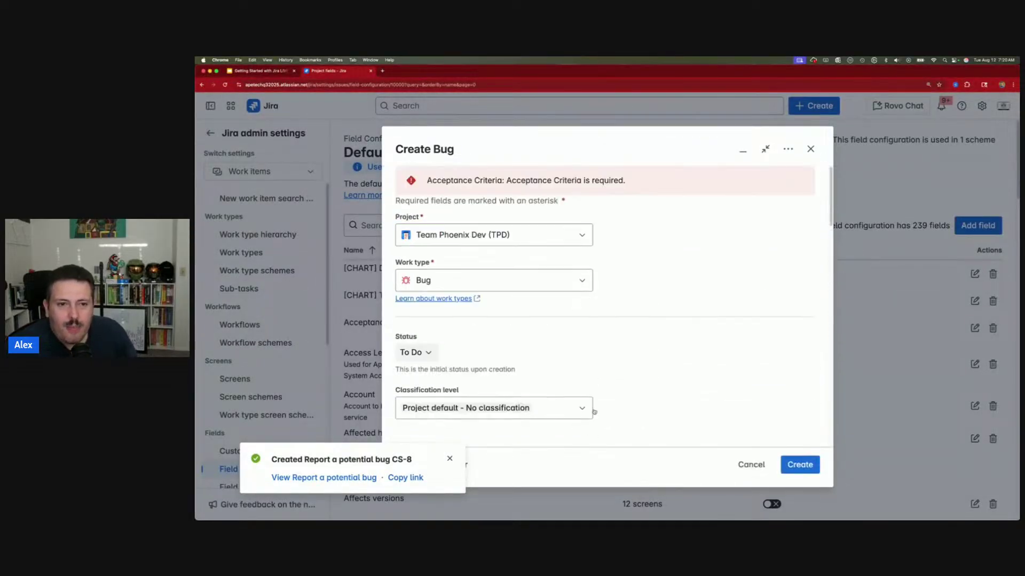
# Look through the Team Phoenix Dev bug form for an Acceptance Criteria field, and discard the unsaved bug
pyautogui.moveTo(440, 180); pyautogui.dragTo(575, 181)
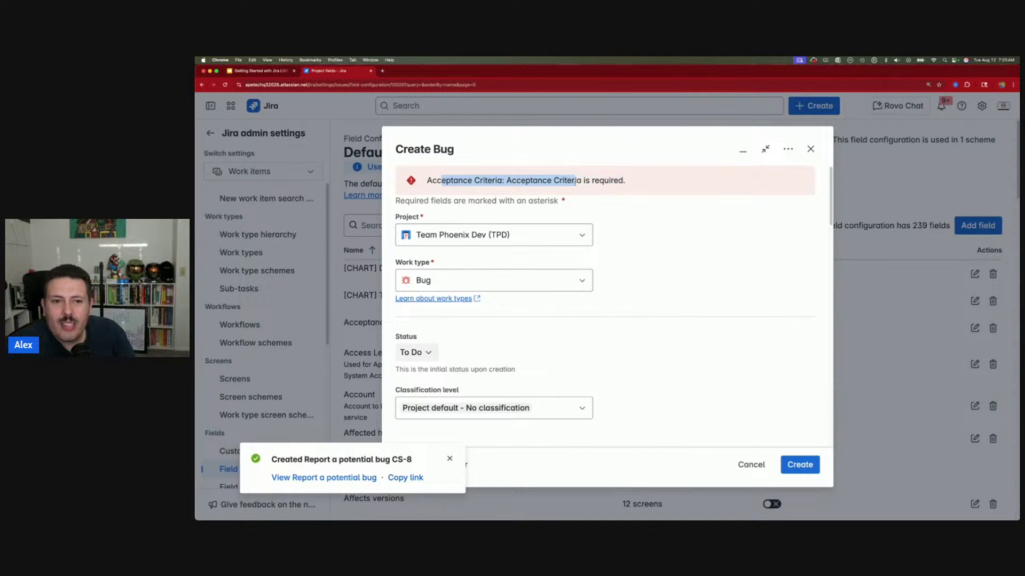
pyautogui.scroll(-15, 534, 374)
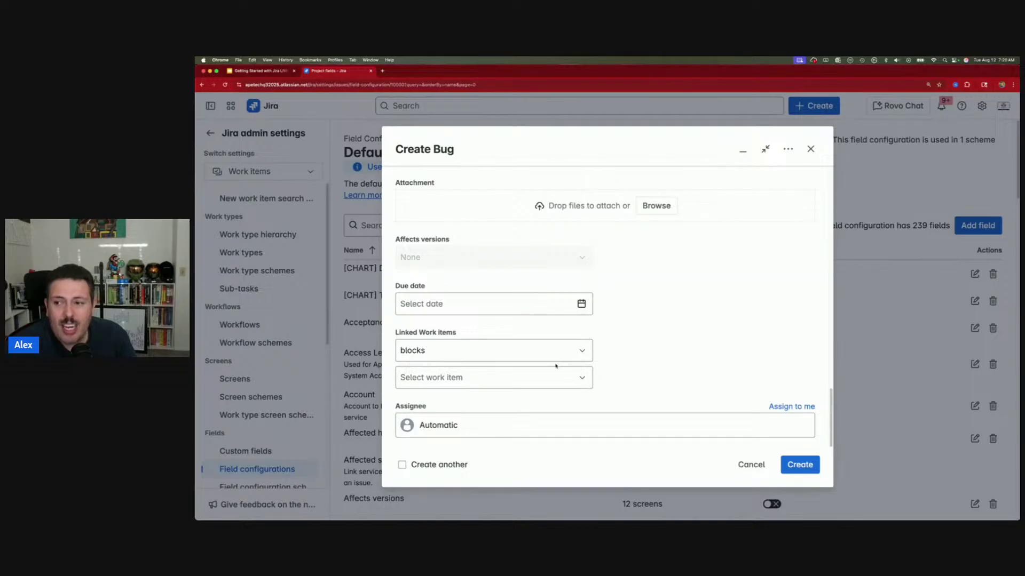
pyautogui.scroll(15, 555, 366)
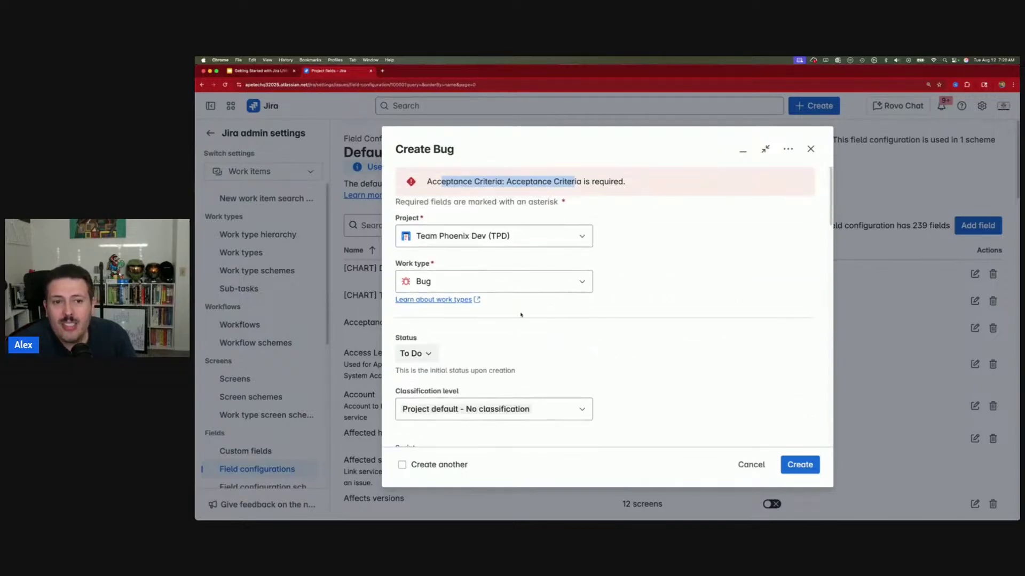
pyautogui.moveTo(434, 183); pyautogui.dragTo(581, 183)
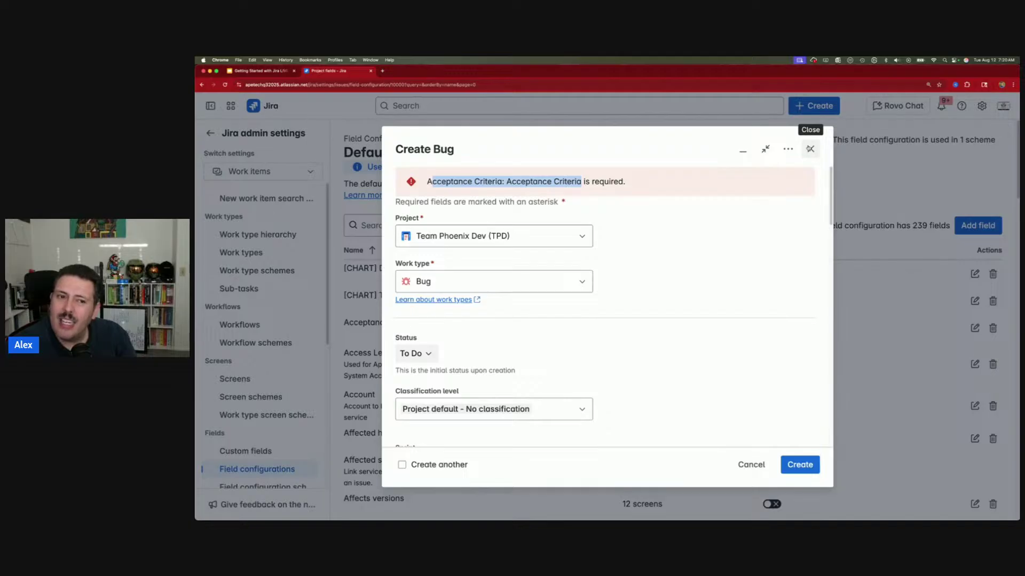
pyautogui.click(430, 239)
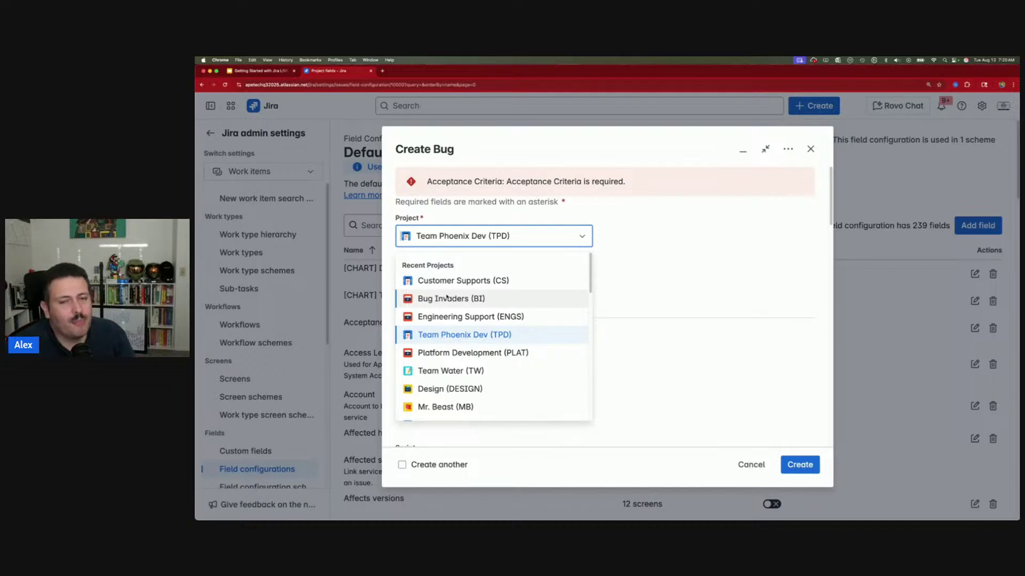
pyautogui.click(810, 149)
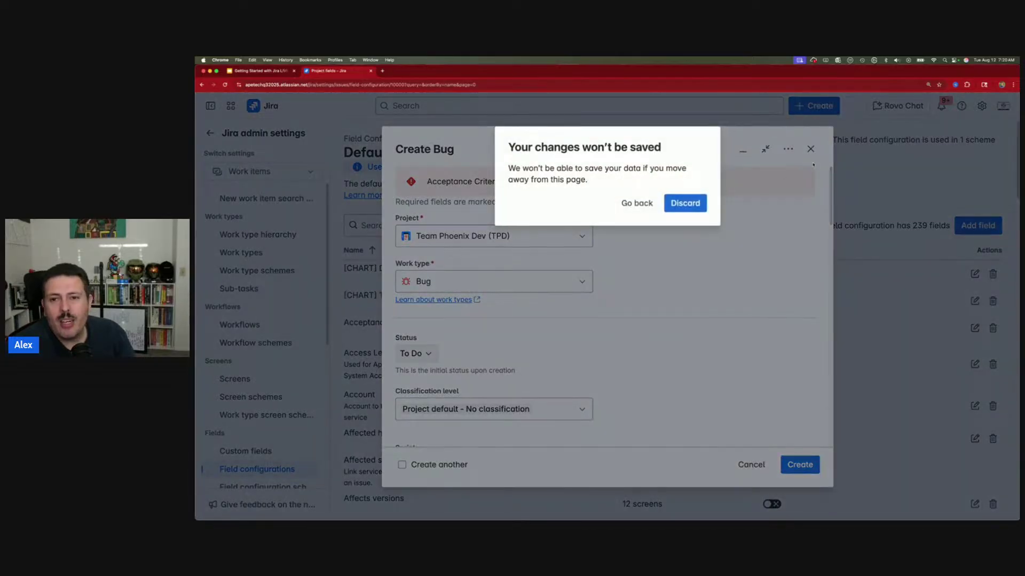
pyautogui.click(672, 208)
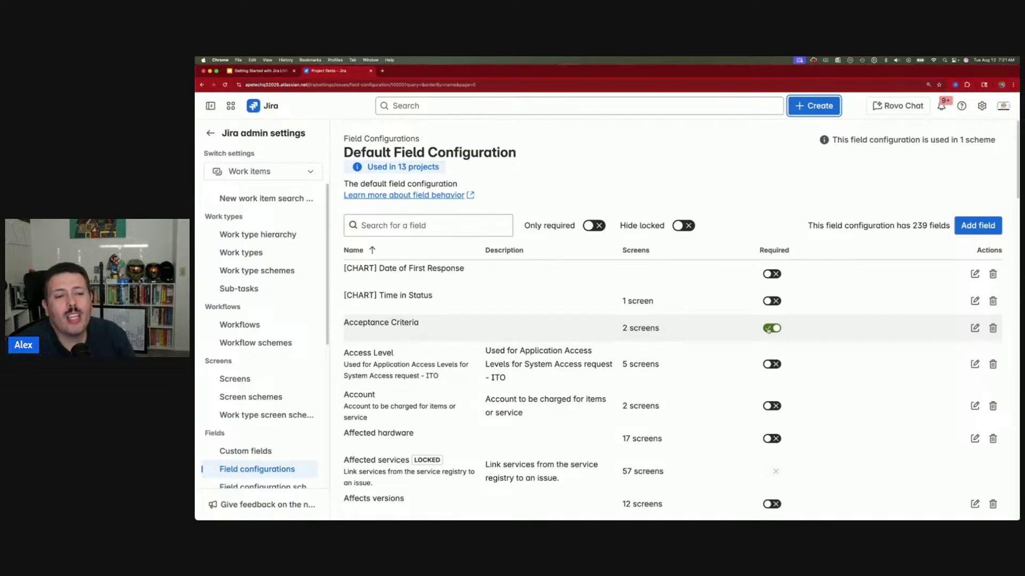
# Leave the Jira admin settings and open the project settings of the starred Bug Invaders project
pyautogui.click(210, 133)
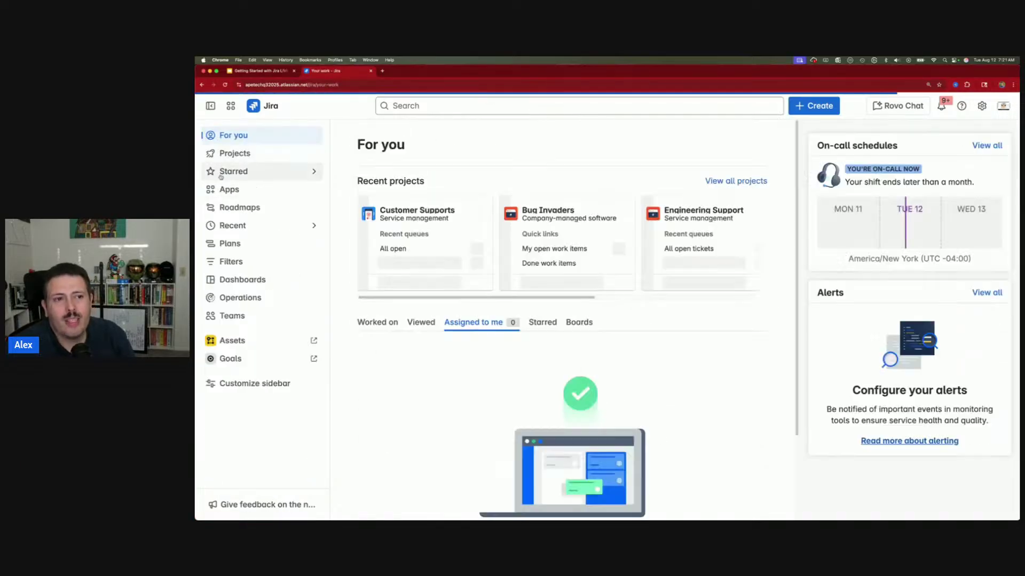
pyautogui.click(235, 153)
pyautogui.click(309, 189)
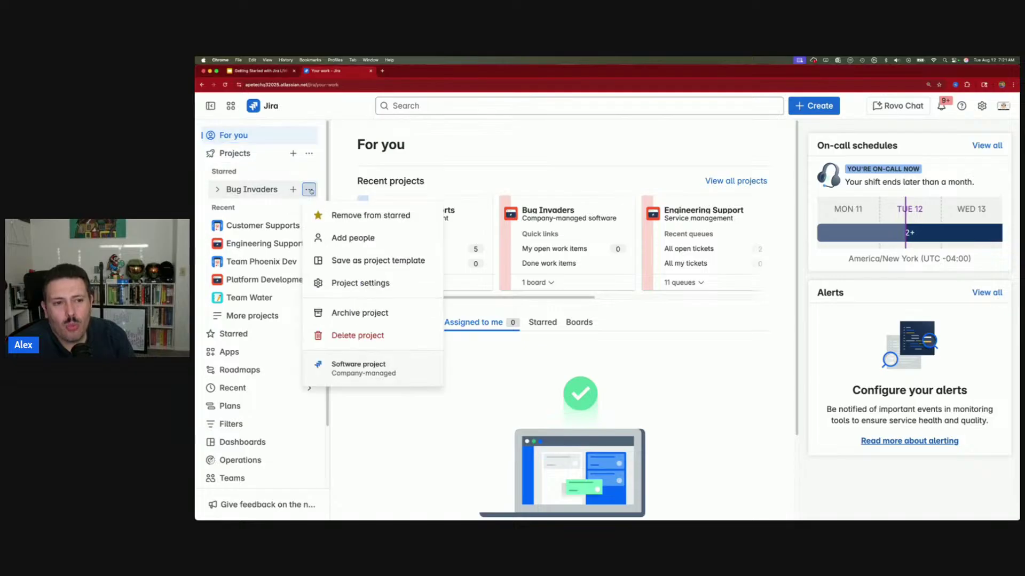
pyautogui.click(357, 283)
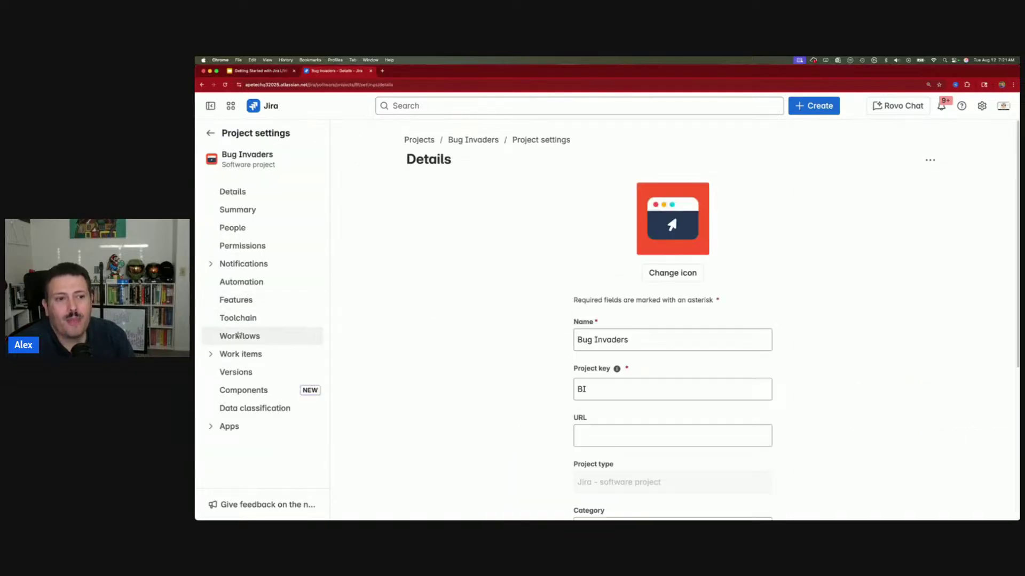
# Open the Bug Invaders work item field settings and look through the projects that share the Default Field Configuration
pyautogui.click(241, 354)
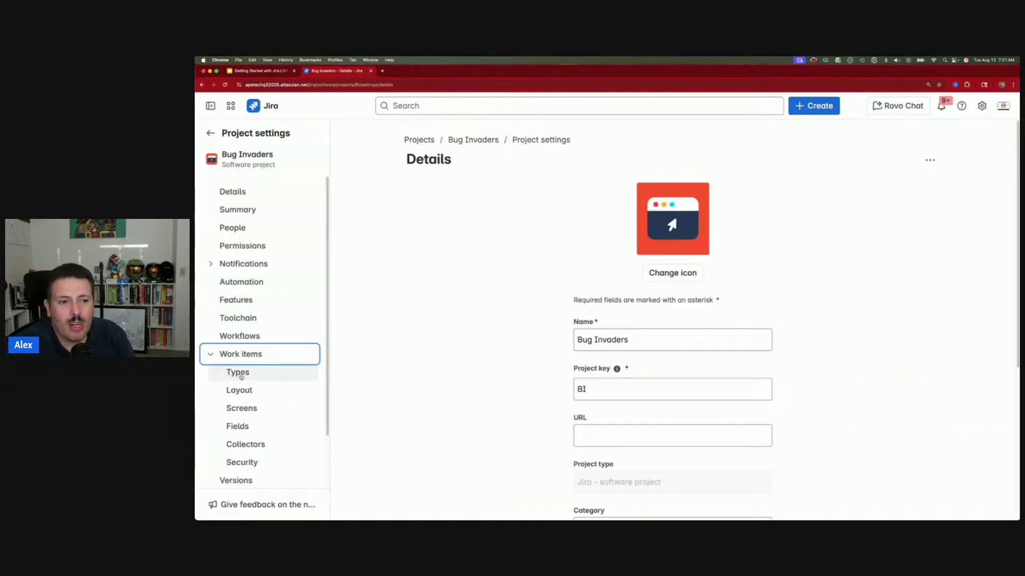
pyautogui.click(264, 427)
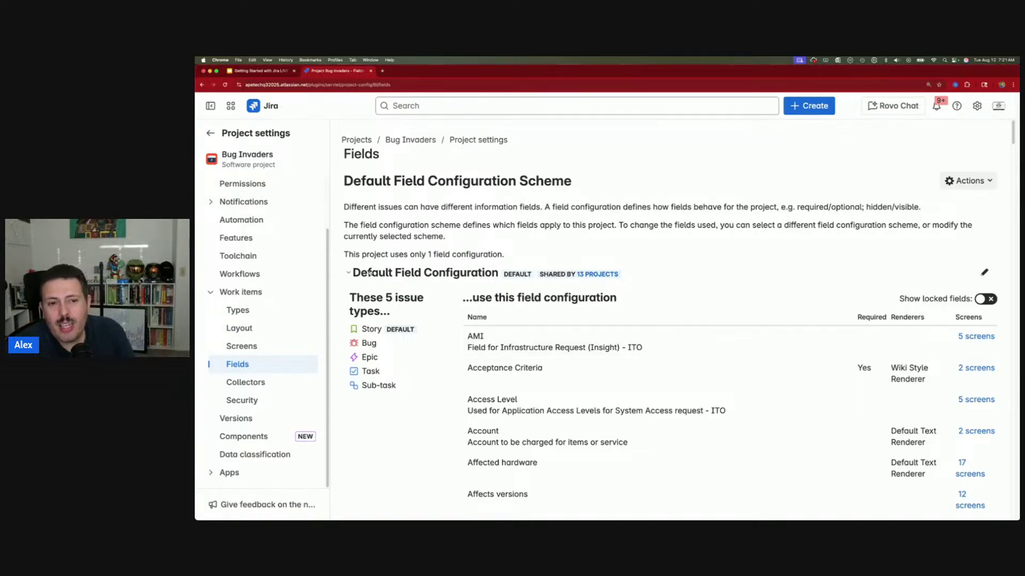
pyautogui.click(350, 274)
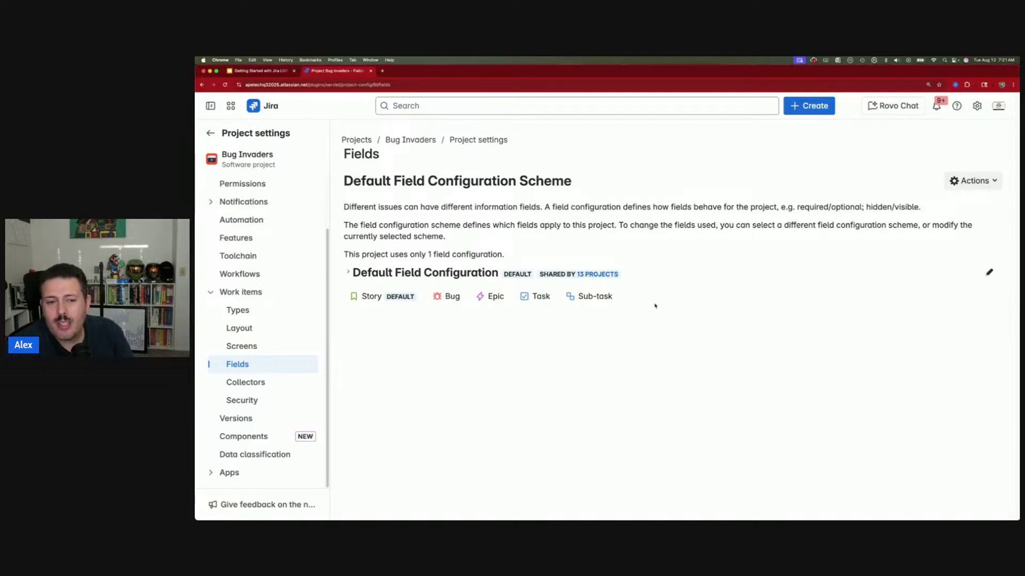
pyautogui.click(592, 274)
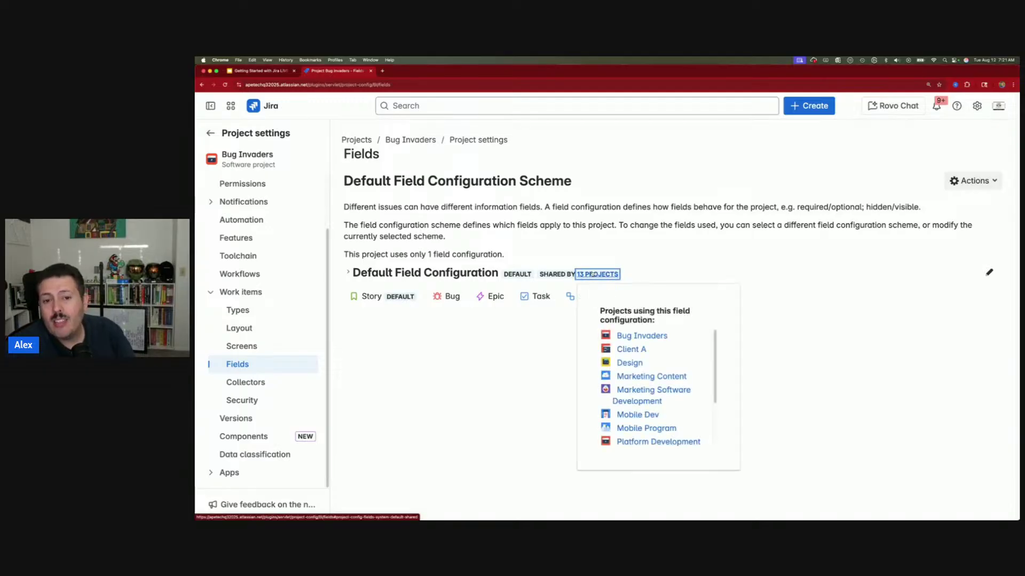
pyautogui.scroll(-2, 651, 415)
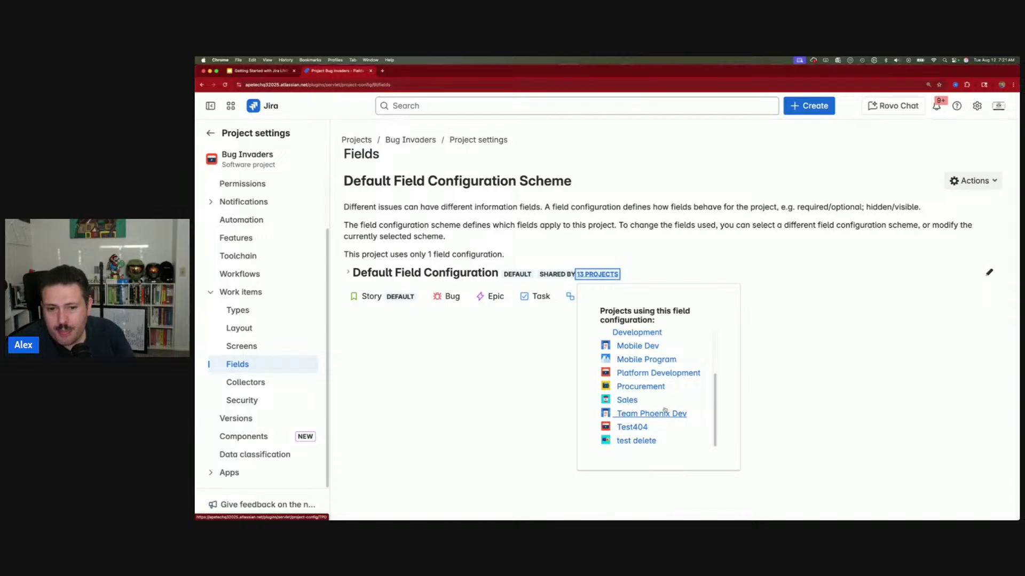
pyautogui.scroll(1, 674, 399)
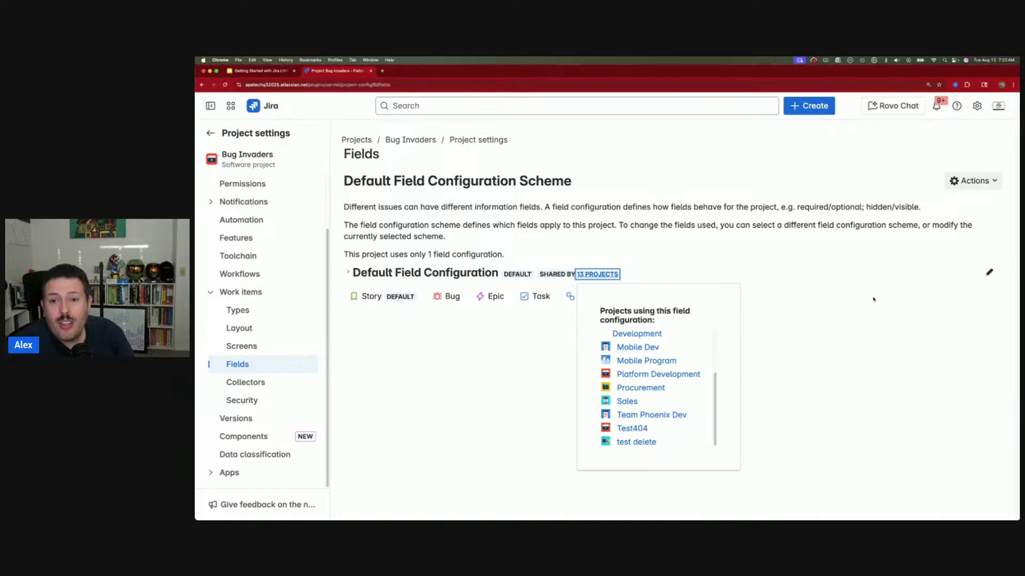
# Make Acceptance Criteria optional in the Default Field Configuration, and view the field's description and renderer settings without changing them
pyautogui.click(989, 273)
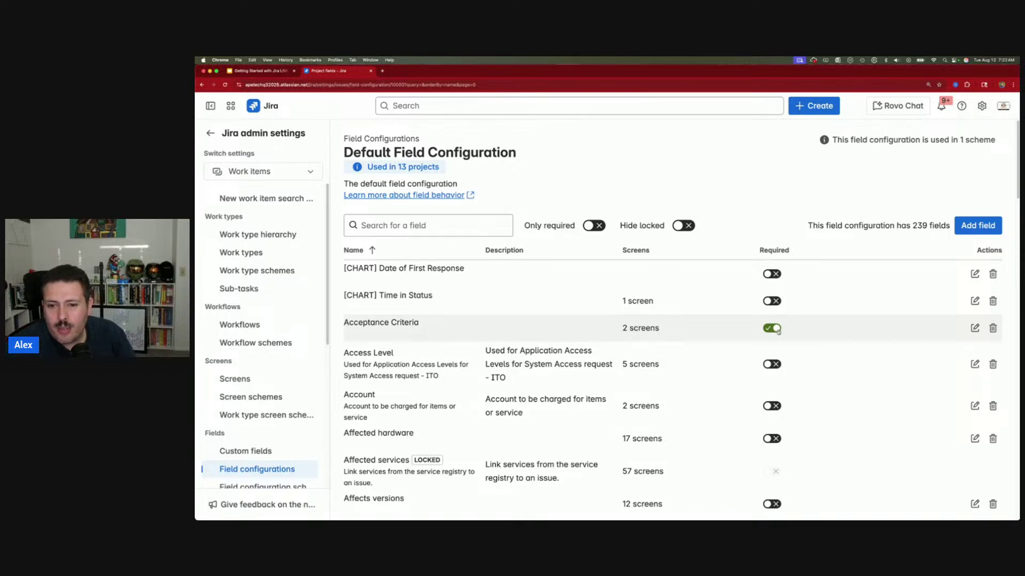
pyautogui.click(778, 331)
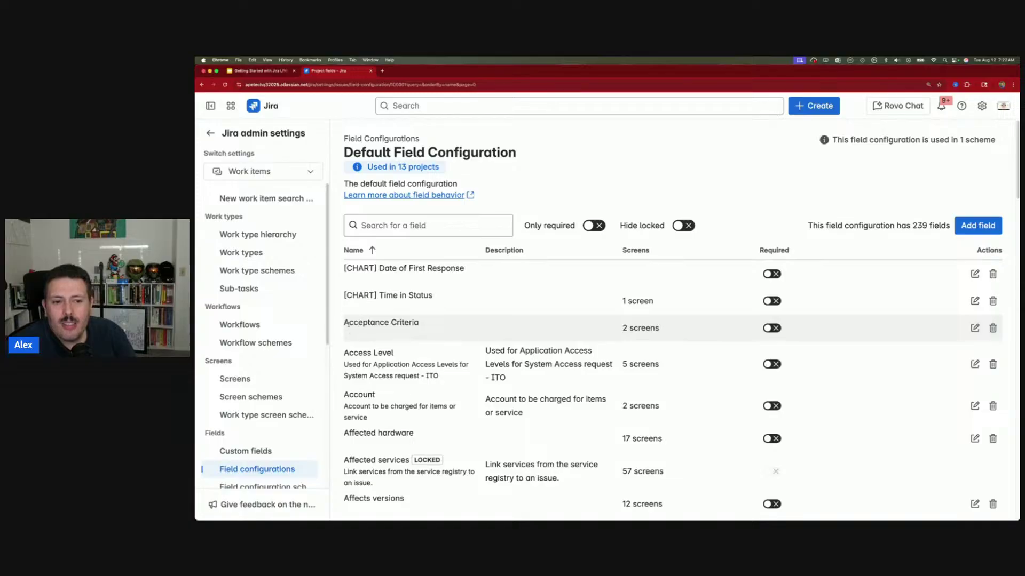
pyautogui.click(976, 329)
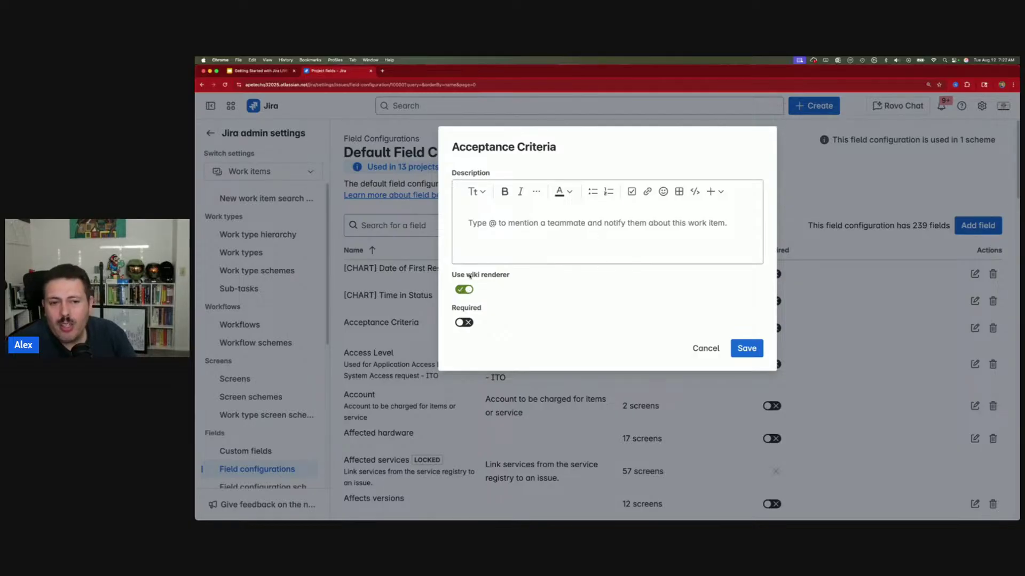
pyautogui.click(695, 349)
# Check the editor of the Acceptance Criteria field in a new Bug Invaders bug form, and discard the form
pyautogui.click(813, 106)
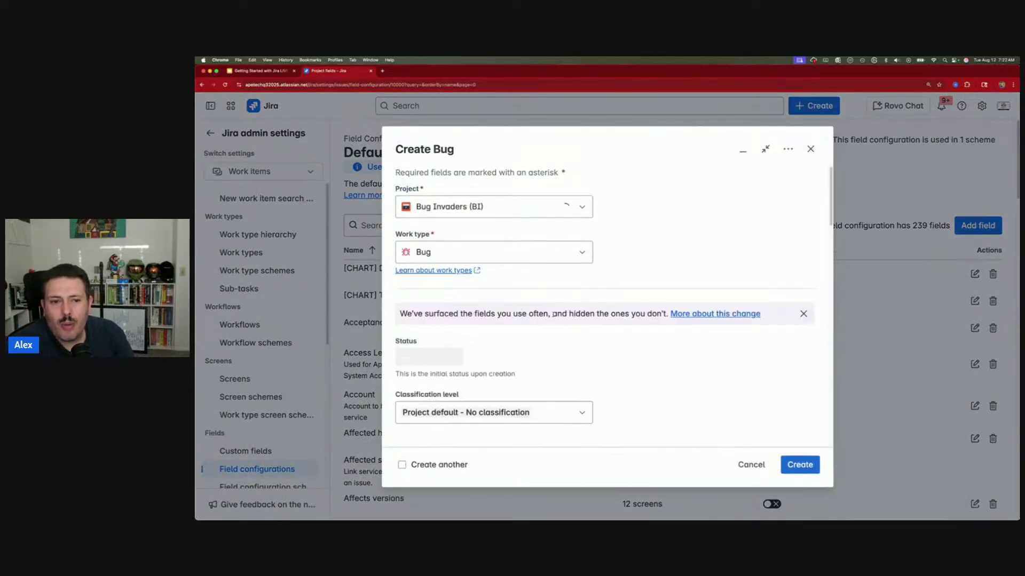
pyautogui.scroll(-10, 553, 314)
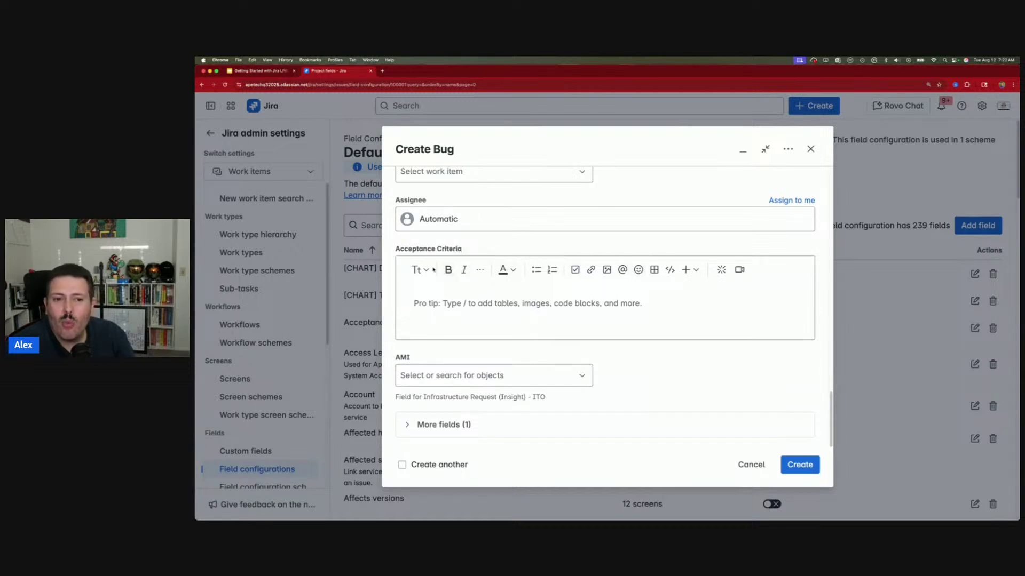
pyautogui.click(749, 465)
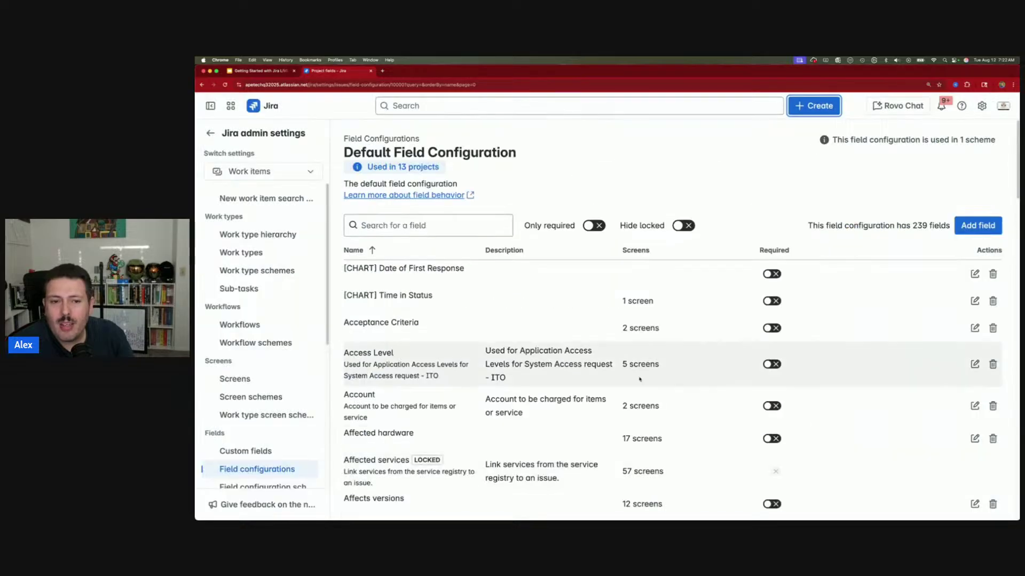
# Turn off the wiki renderer for Acceptance Criteria in the Default Field Configuration and save the change
pyautogui.click(973, 327)
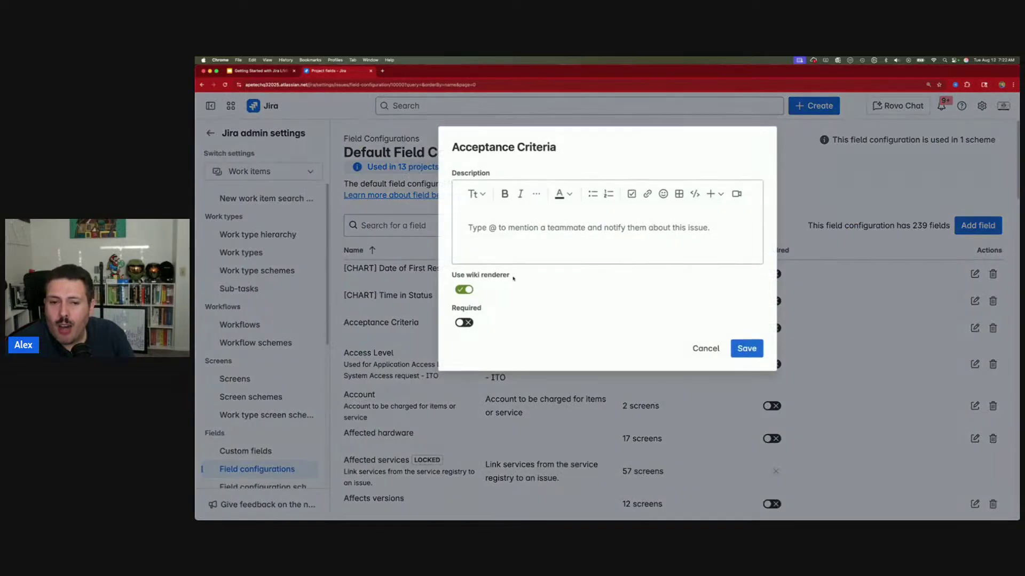
pyautogui.click(467, 290)
pyautogui.click(746, 348)
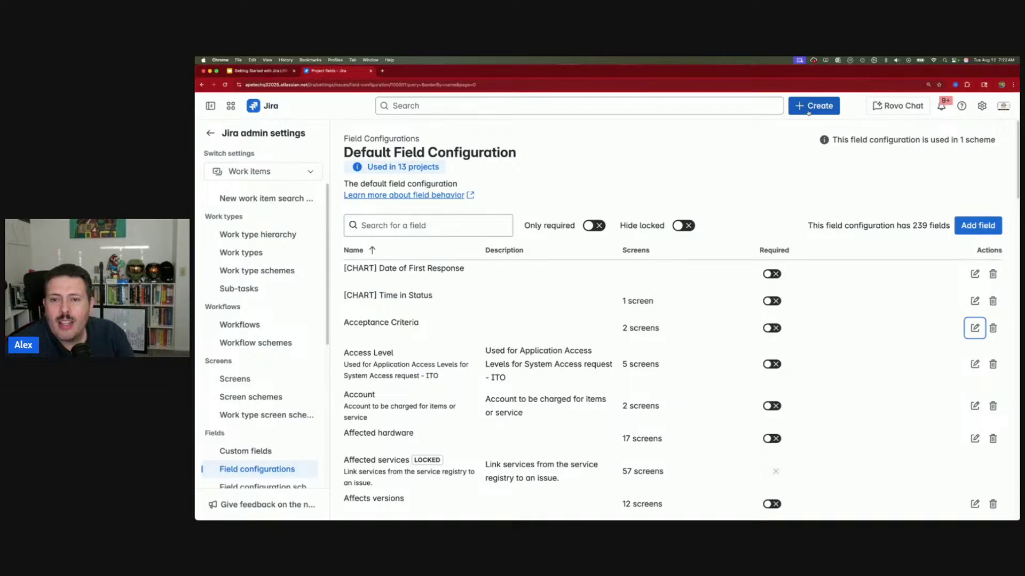
# Open a new bug form to check the Acceptance Criteria text box without the wiki renderer, and discard the form
pyautogui.press('c')
pyautogui.scroll(-10, 657, 299)
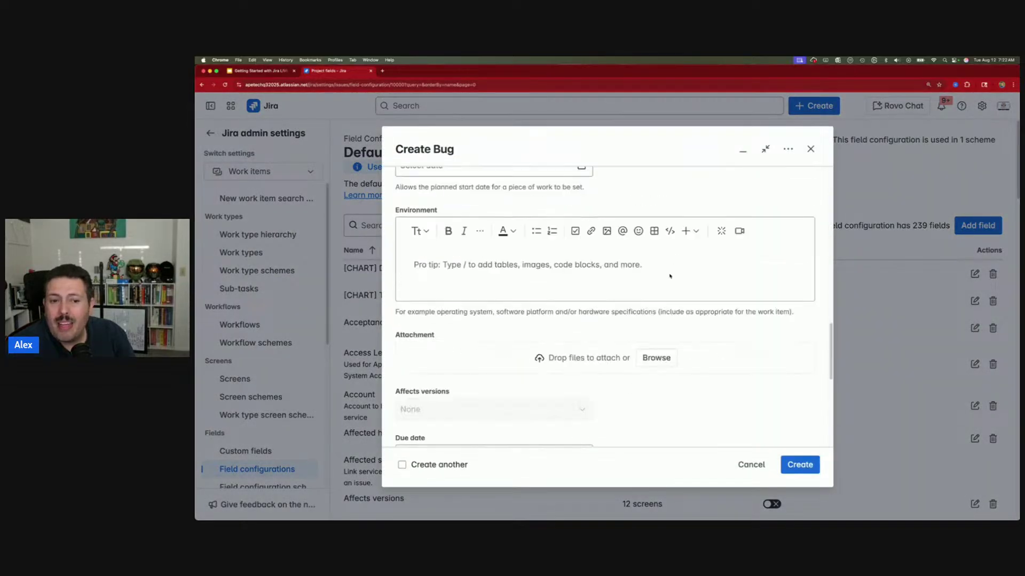
pyautogui.click(462, 314)
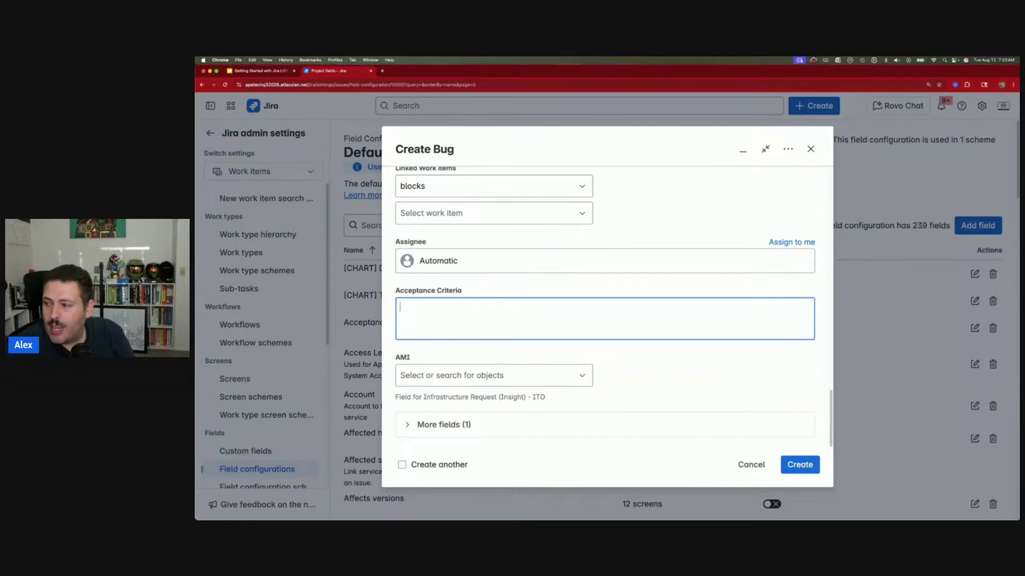
pyautogui.click(747, 466)
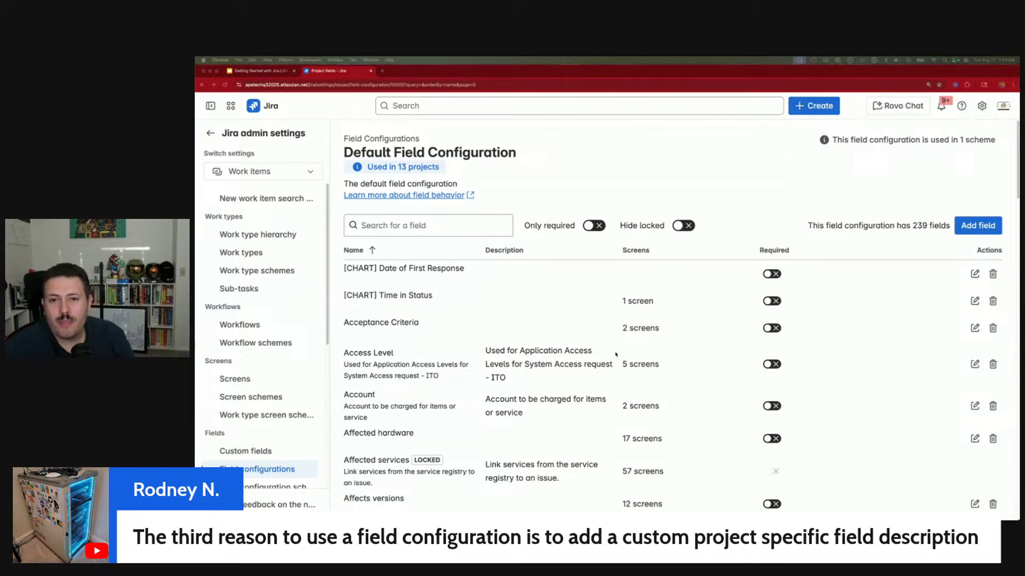
# Examine the help descriptions under fields such as Parent and Team and below Acceptance Criteria in a new bug form, and discard it
pyautogui.click(813, 106)
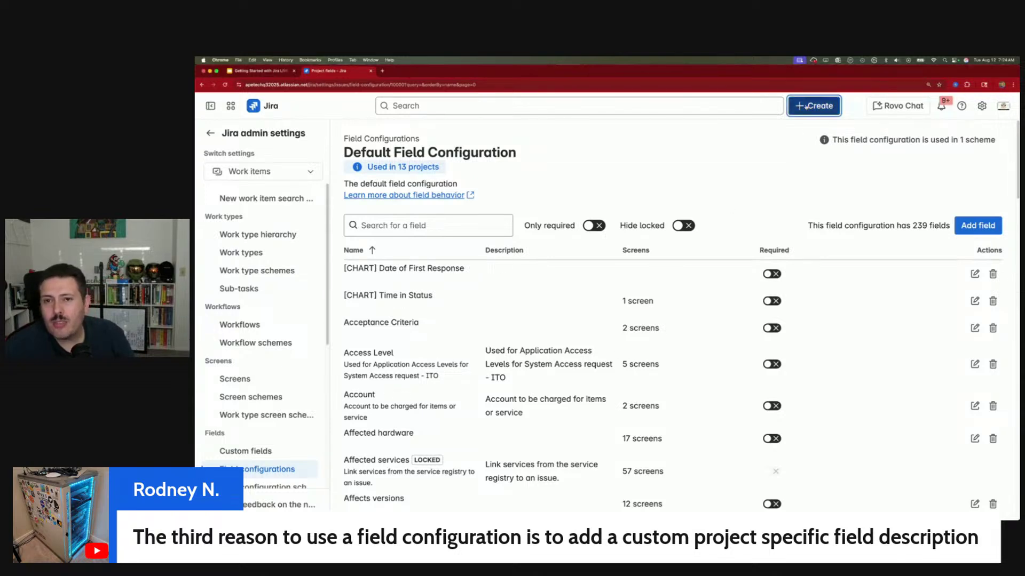
pyautogui.scroll(-10, 499, 317)
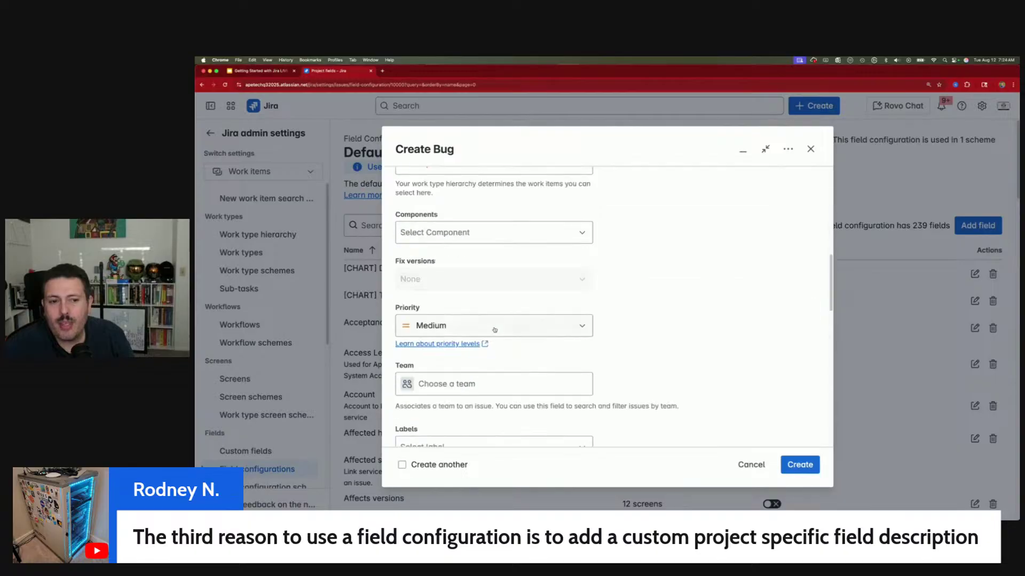
pyautogui.scroll(3, 453, 321)
pyautogui.moveTo(396, 299); pyautogui.dragTo(471, 311)
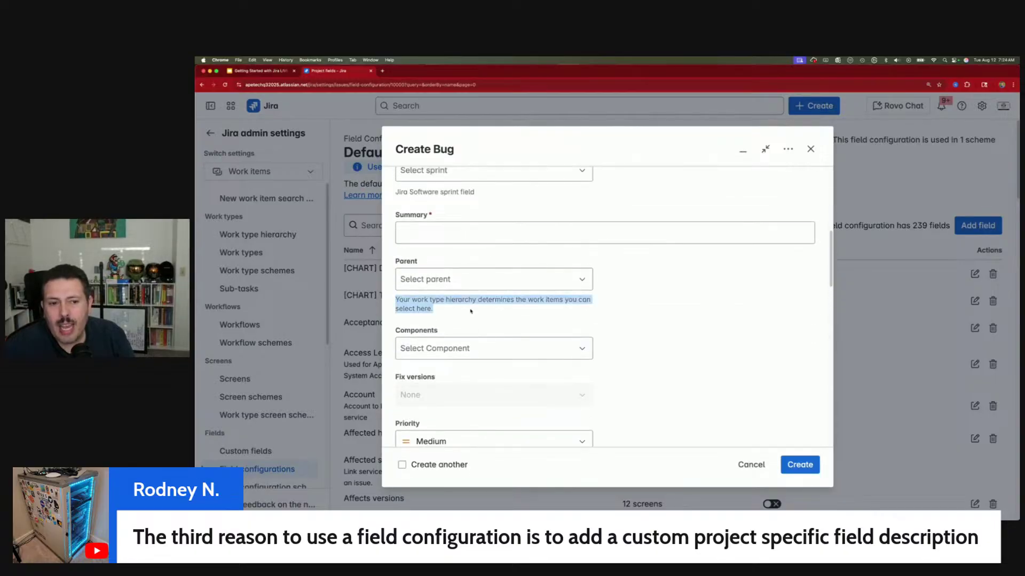
pyautogui.scroll(-5, 471, 311)
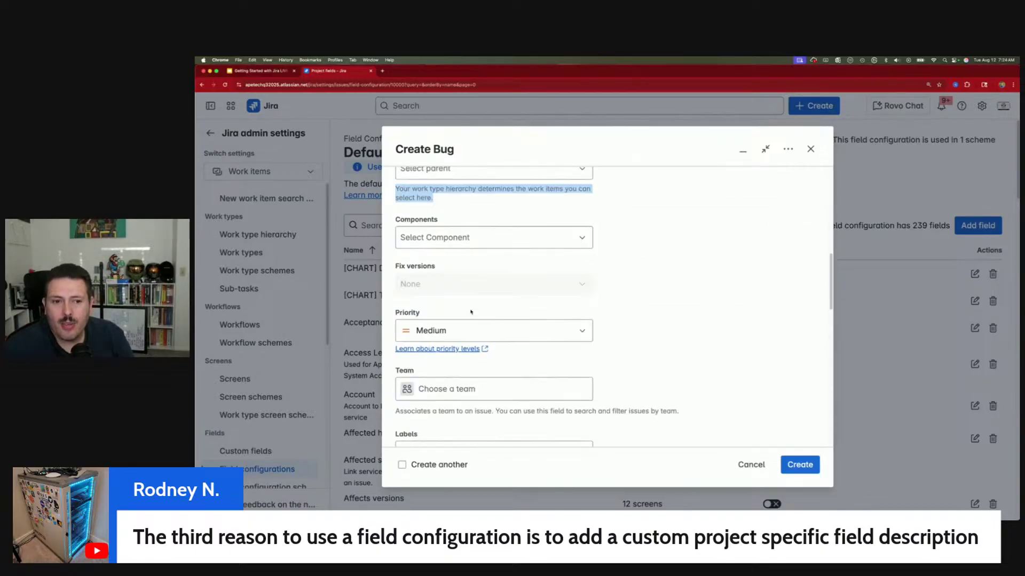
pyautogui.moveTo(396, 289); pyautogui.dragTo(721, 300)
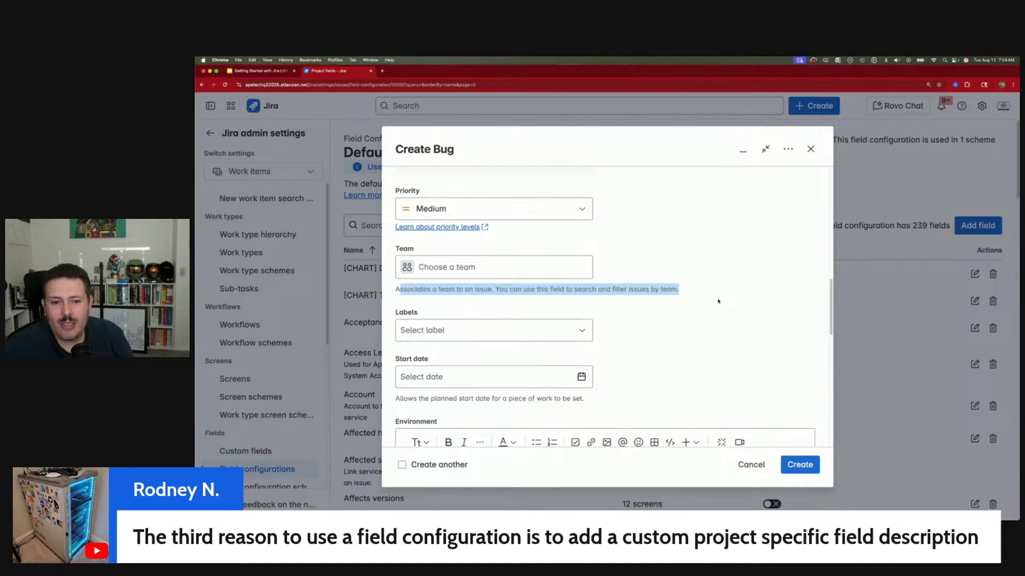
pyautogui.scroll(-5, 719, 300)
pyautogui.scroll(-3, 718, 301)
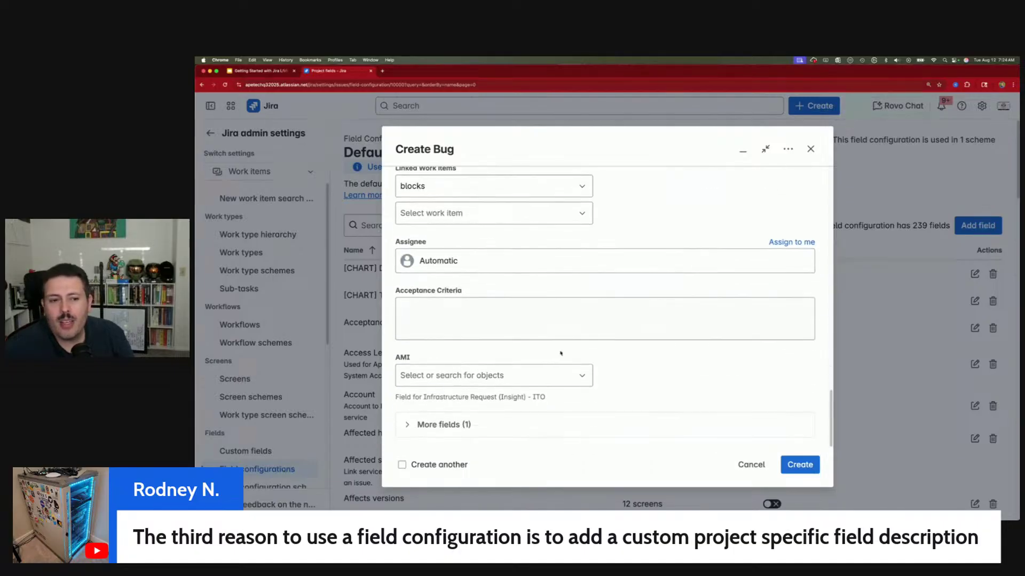
pyautogui.moveTo(407, 291); pyautogui.dragTo(463, 291)
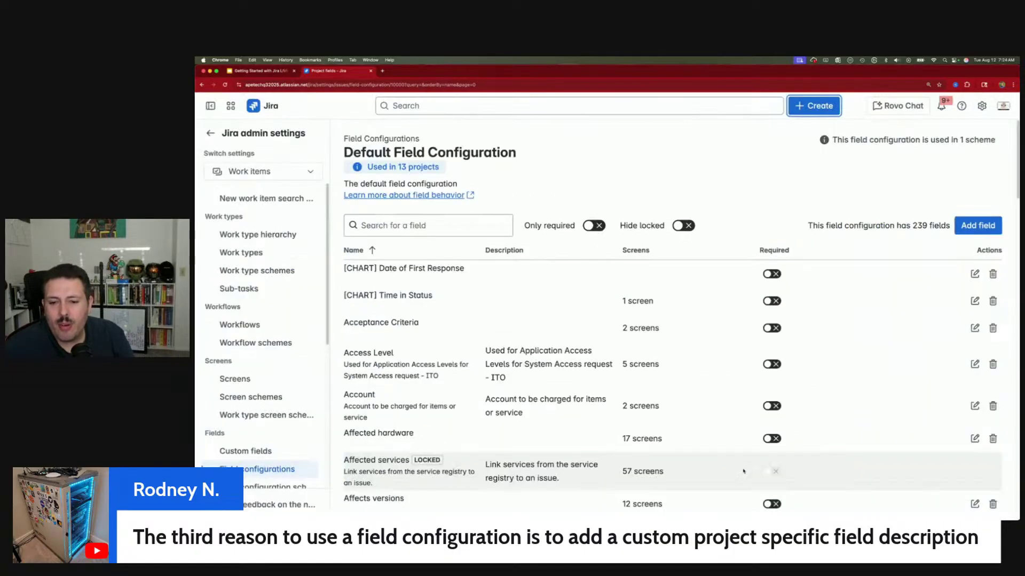
pyautogui.click(750, 466)
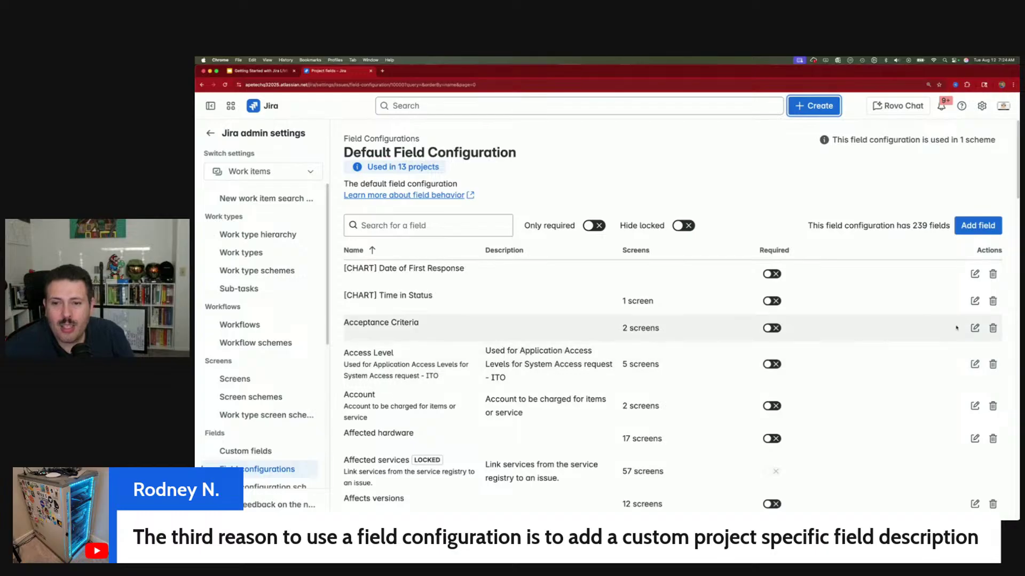
# Set the Acceptance Criteria description to "Are you attending Summit in october??" in the Default Field Configuration and save it
pyautogui.click(975, 328)
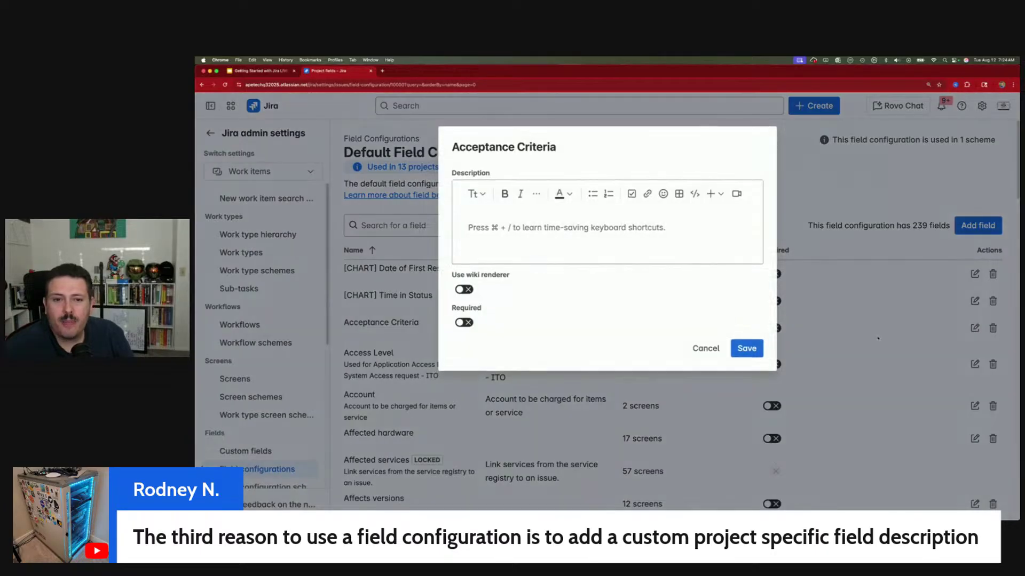
pyautogui.write('for')
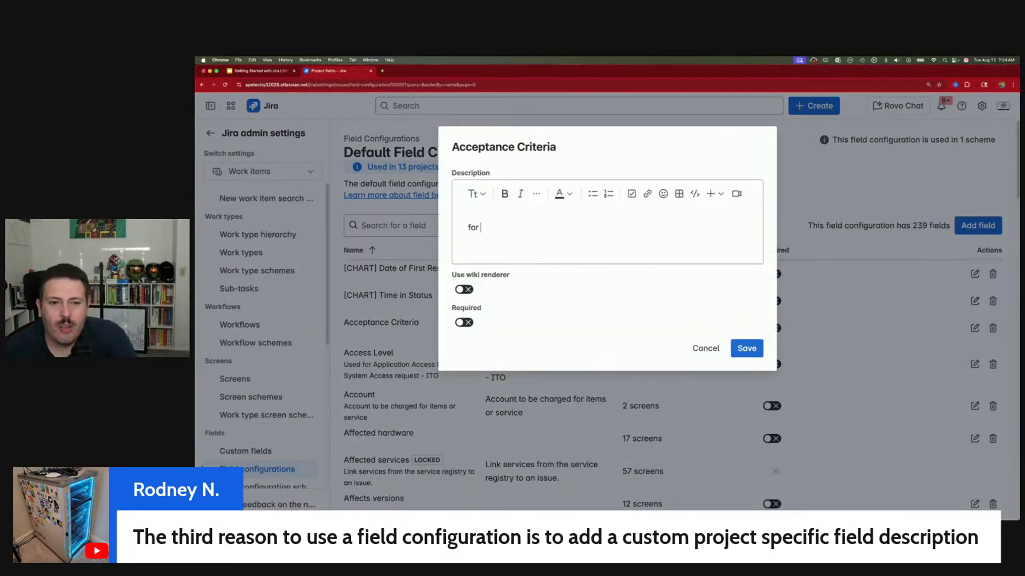
pyautogui.press('BackSpace')
pyautogui.press('BackSpace')
pyautogui.press('BackSpace')
pyautogui.write('Ar')
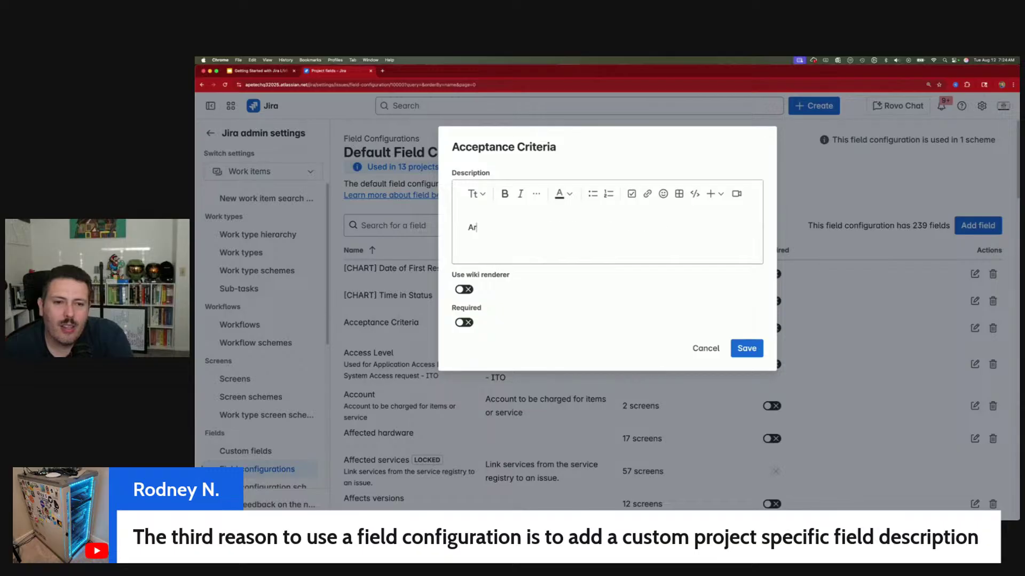
pyautogui.write('e you attending Sum')
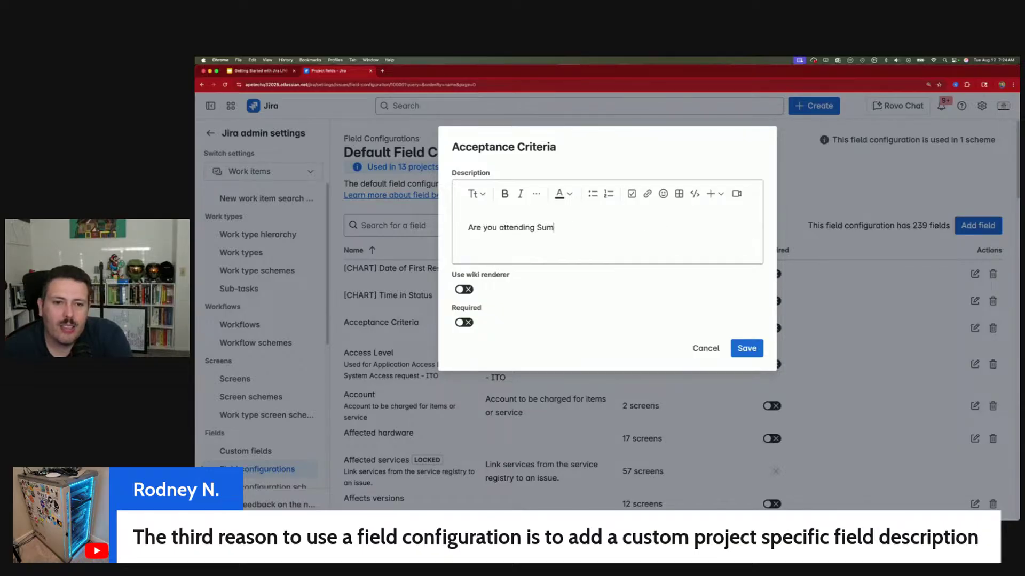
pyautogui.write('mit in october??')
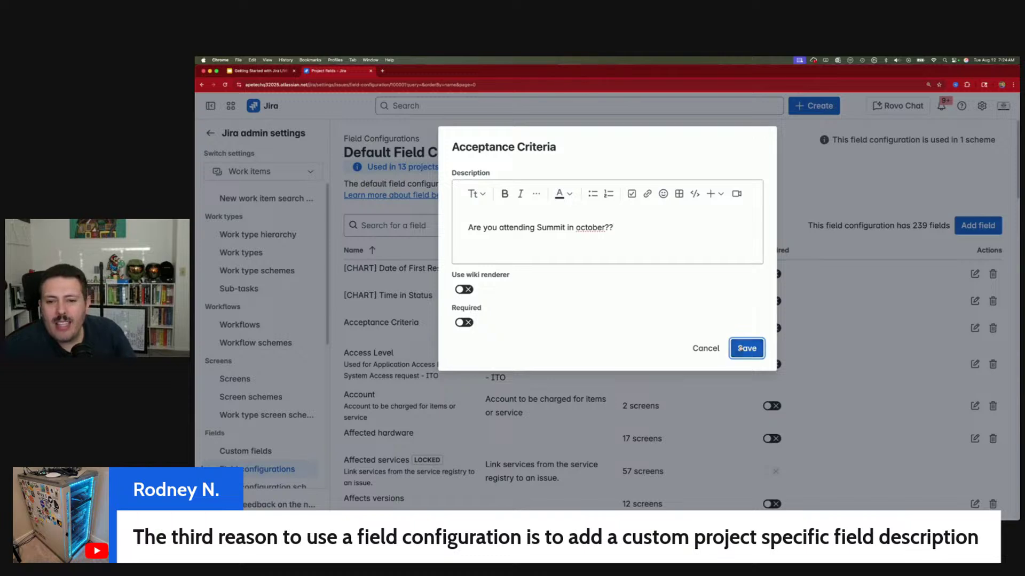
pyautogui.click(747, 348)
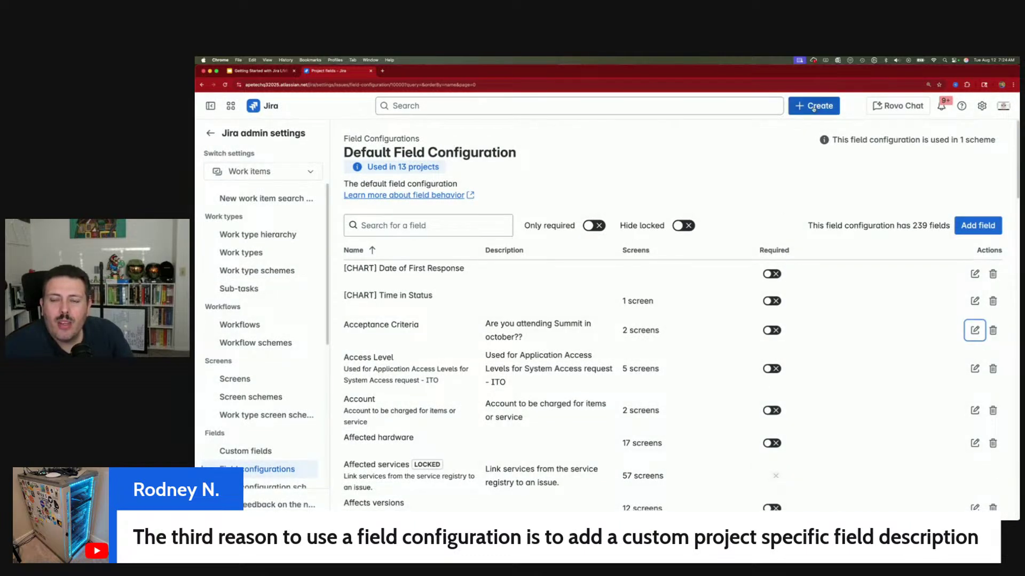
# Look for the custom description under Acceptance Criteria in a new Bug Invaders bug form, and discard the form
pyautogui.click(817, 104)
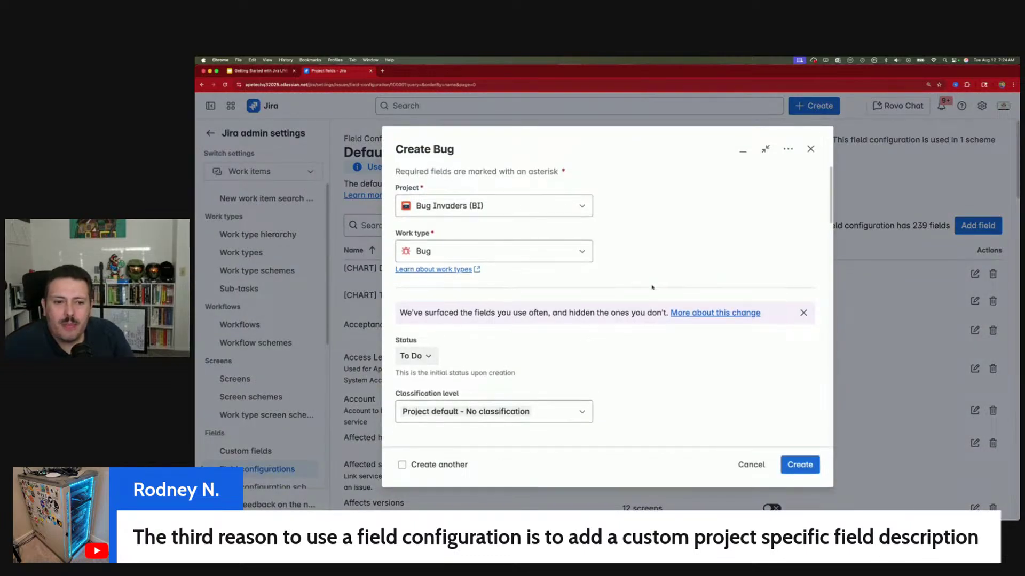
pyautogui.scroll(-8, 652, 286)
pyautogui.scroll(-10, 648, 317)
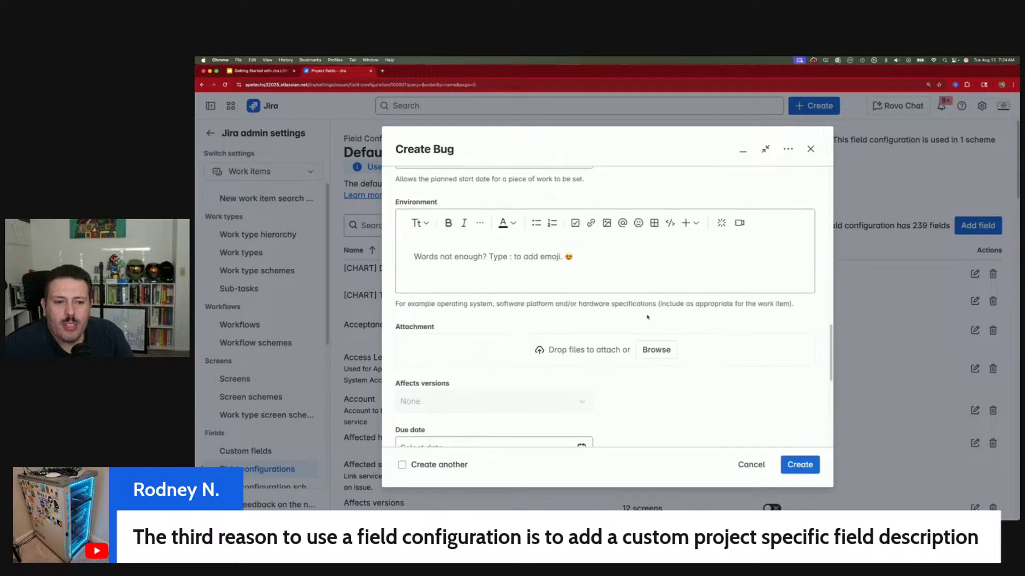
pyautogui.scroll(-3, 647, 317)
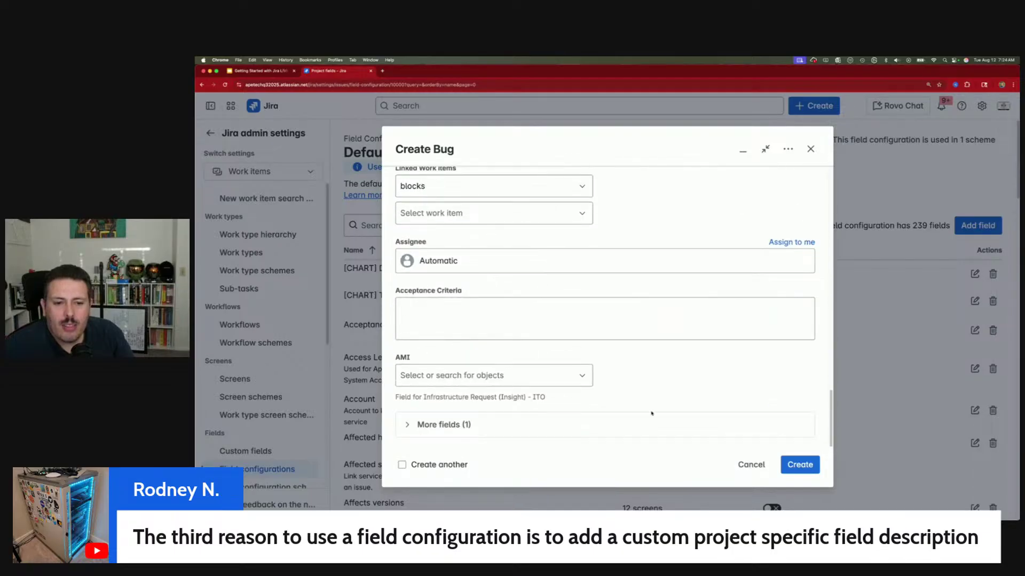
pyautogui.click(751, 464)
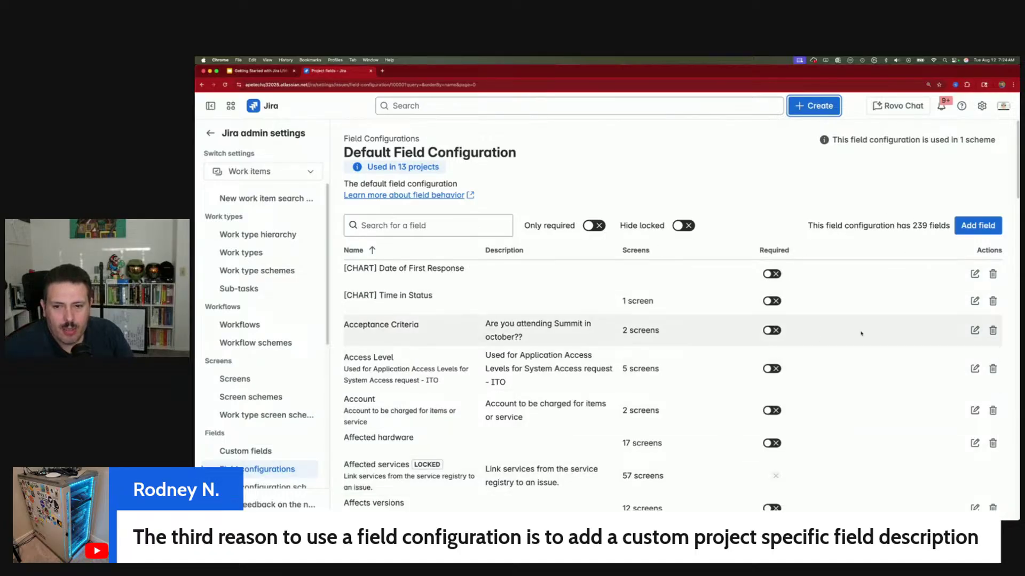
# Re-save the unchanged Acceptance Criteria settings, check the field's label and description in a new Bug Invaders bug form, and discard it
pyautogui.click(973, 330)
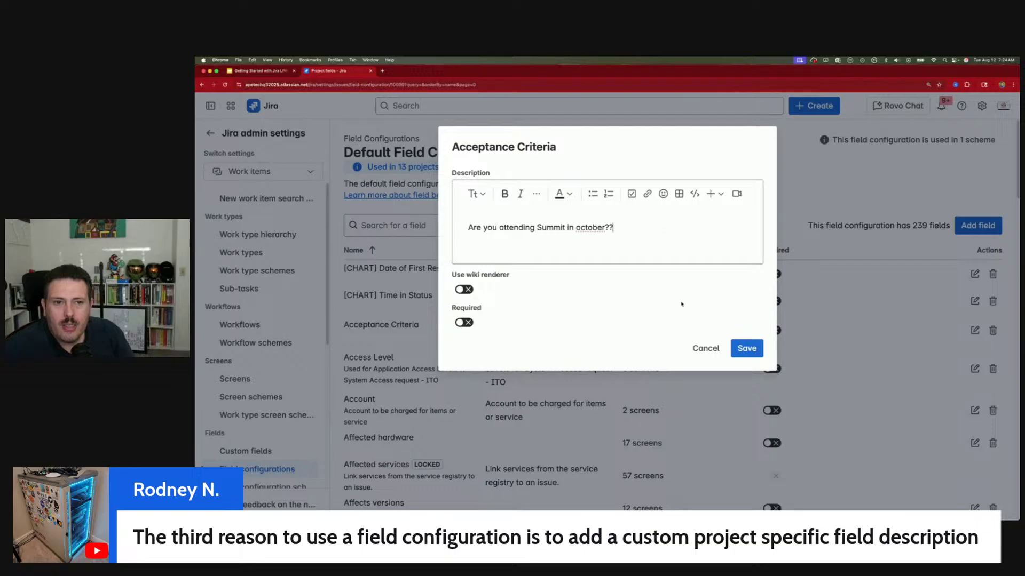
pyautogui.click(746, 348)
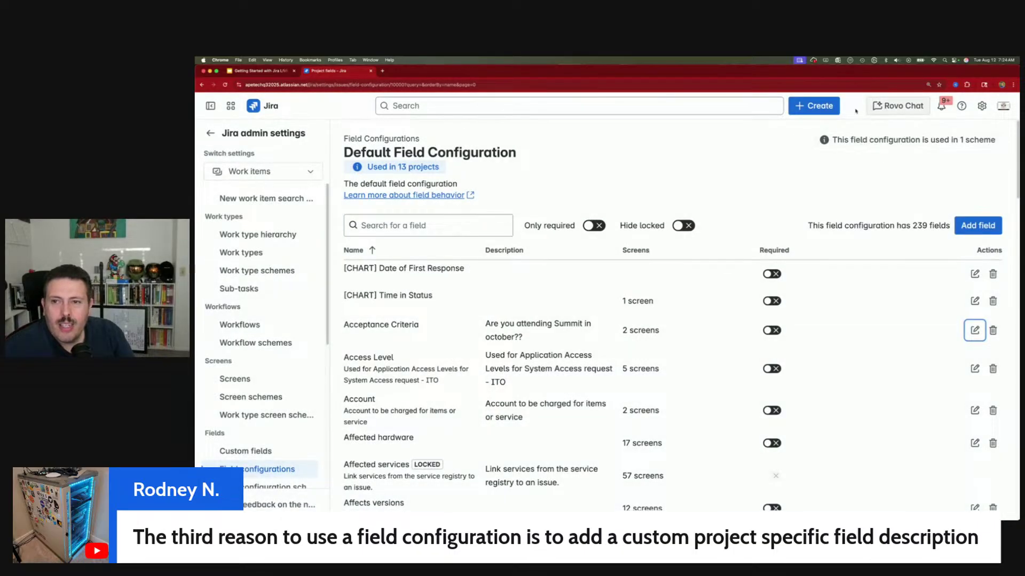
pyautogui.click(814, 105)
pyautogui.scroll(-10, 650, 306)
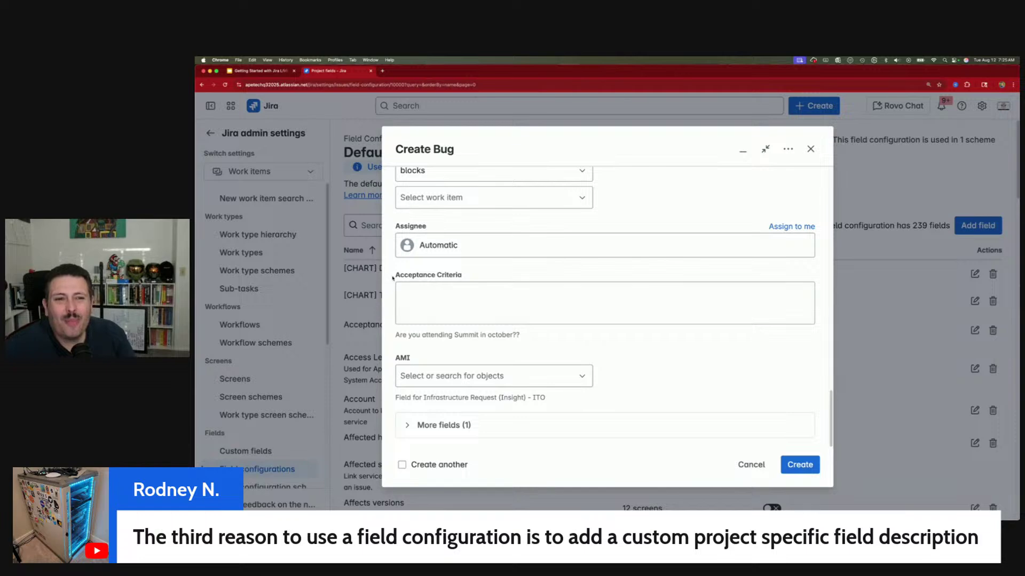
pyautogui.moveTo(393, 277); pyautogui.dragTo(461, 276)
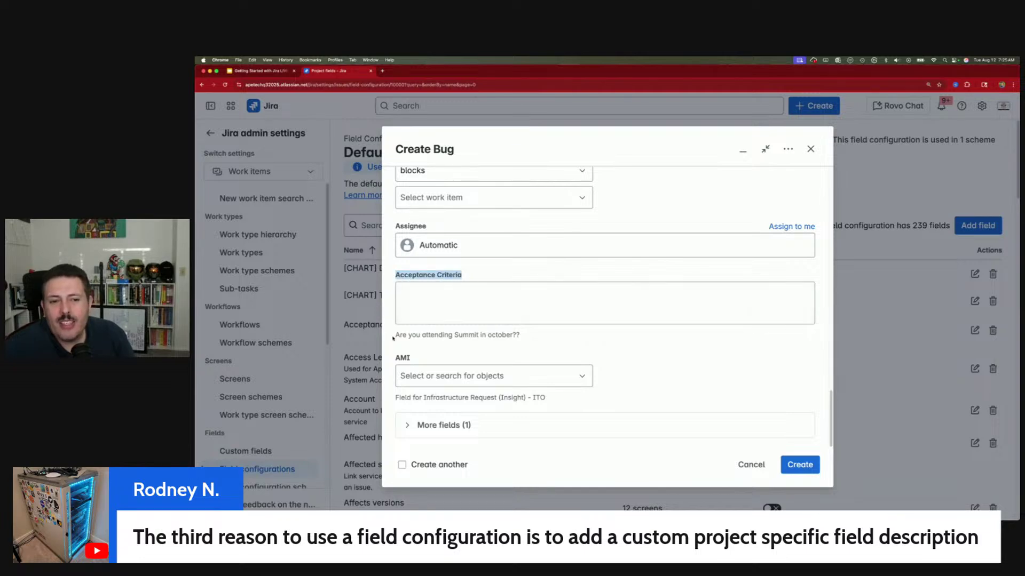
pyautogui.moveTo(394, 335); pyautogui.dragTo(574, 334)
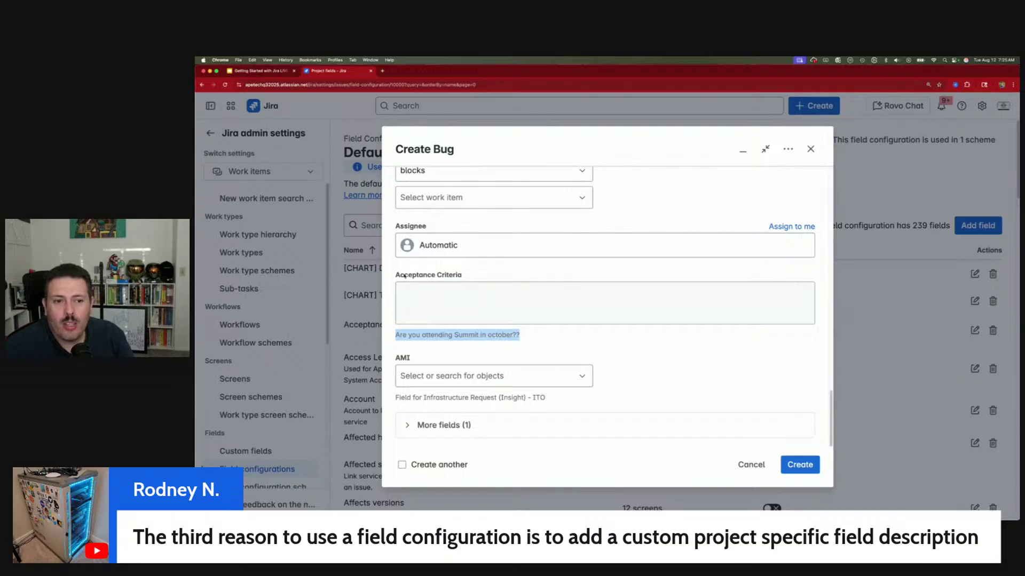
pyautogui.moveTo(404, 276); pyautogui.dragTo(453, 276)
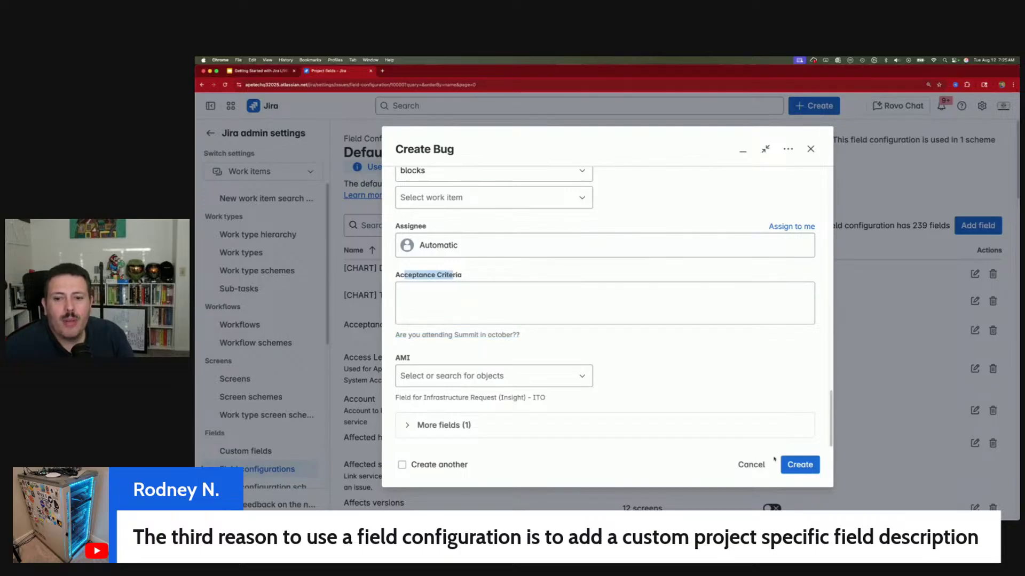
pyautogui.click(751, 464)
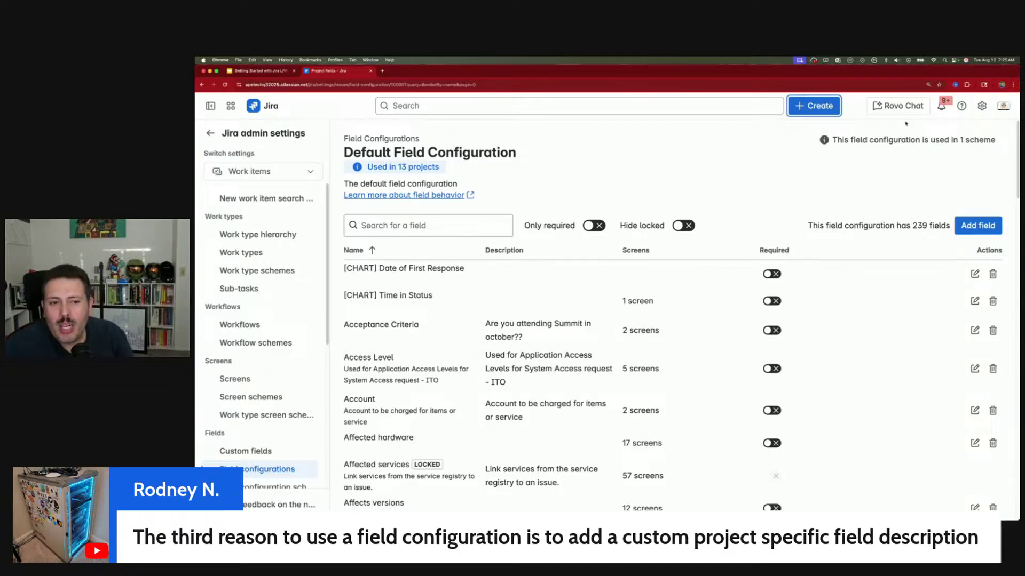
# Start a new work item, switch its project to Customer Supports (CS), and examine the fields of the bug form
pyautogui.click(813, 106)
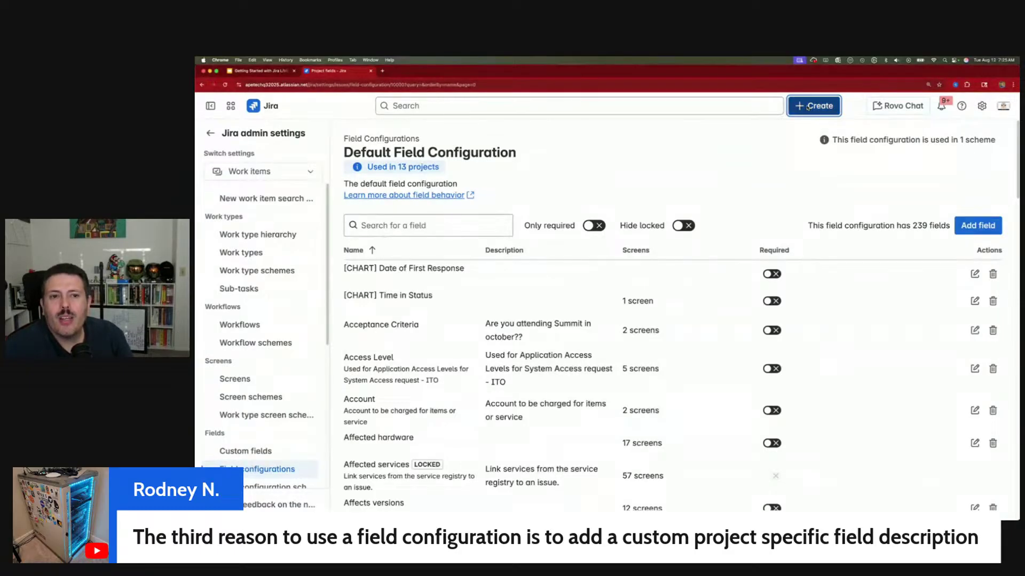
pyautogui.click(494, 207)
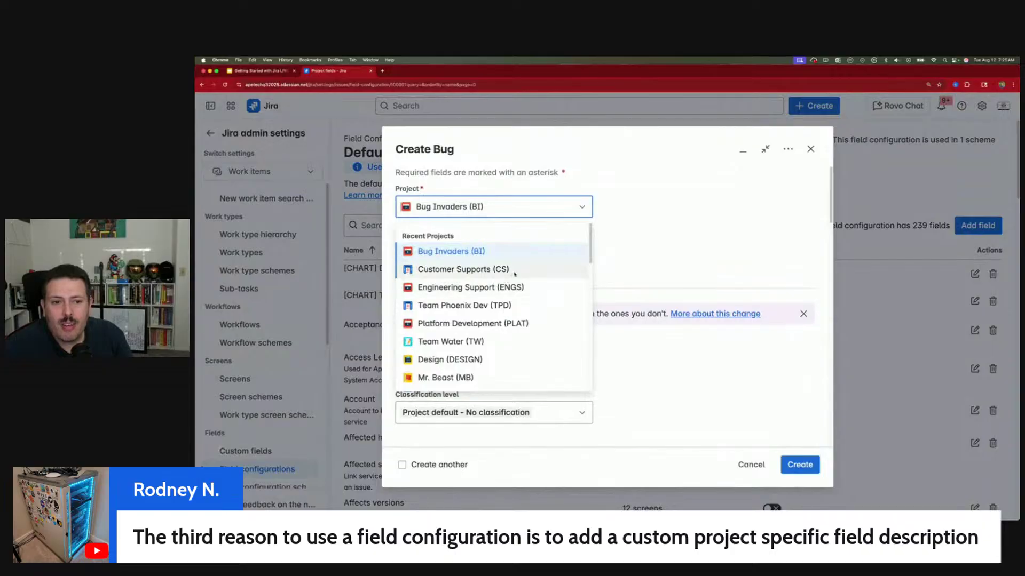
pyautogui.click(490, 273)
pyautogui.scroll(-5, 631, 269)
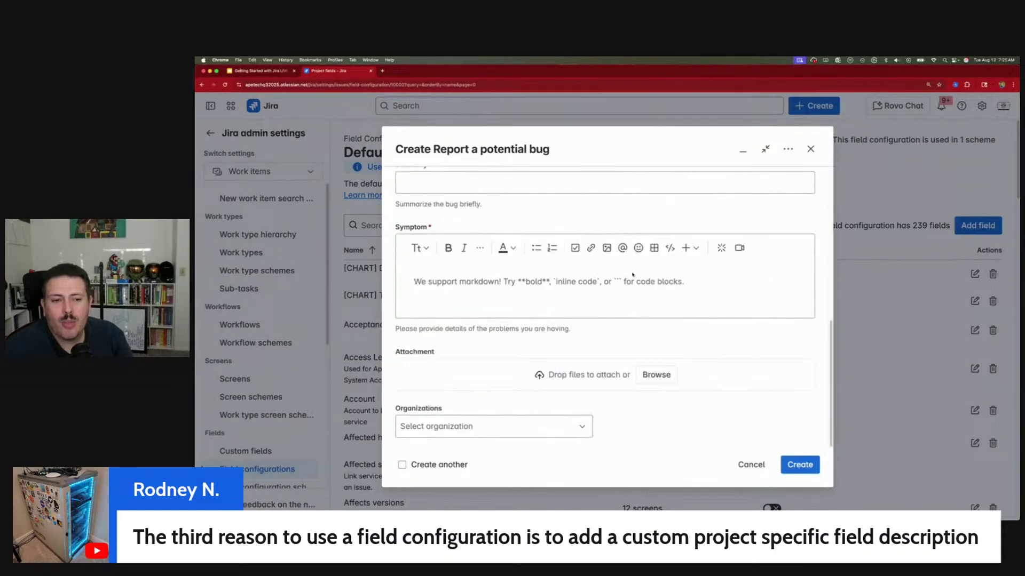
pyautogui.scroll(5, 536, 332)
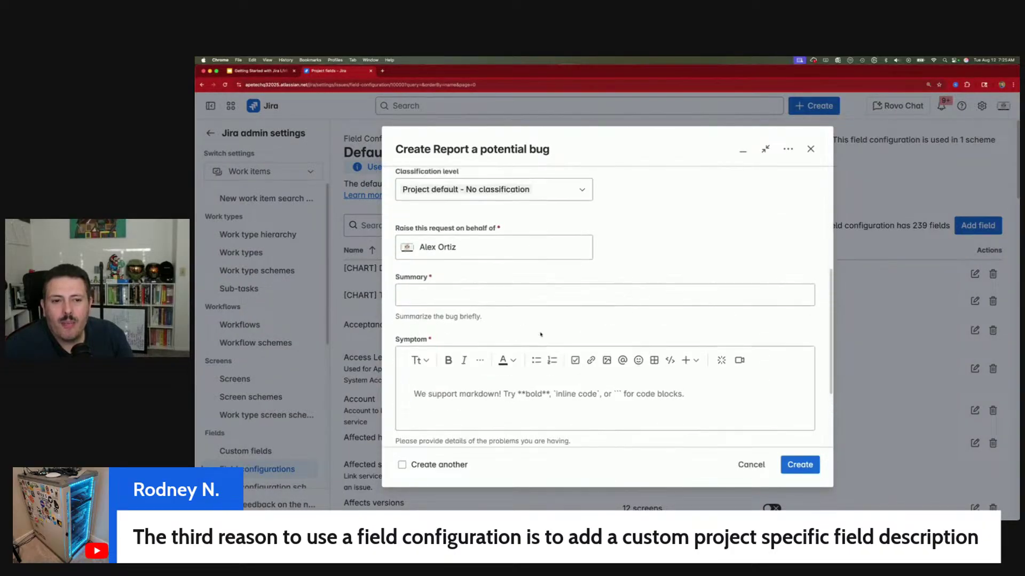
# Switch the form to the Team Phoenix Dev (TPD) project, look for Acceptance Criteria among its fields, and discard the form
pyautogui.click(490, 206)
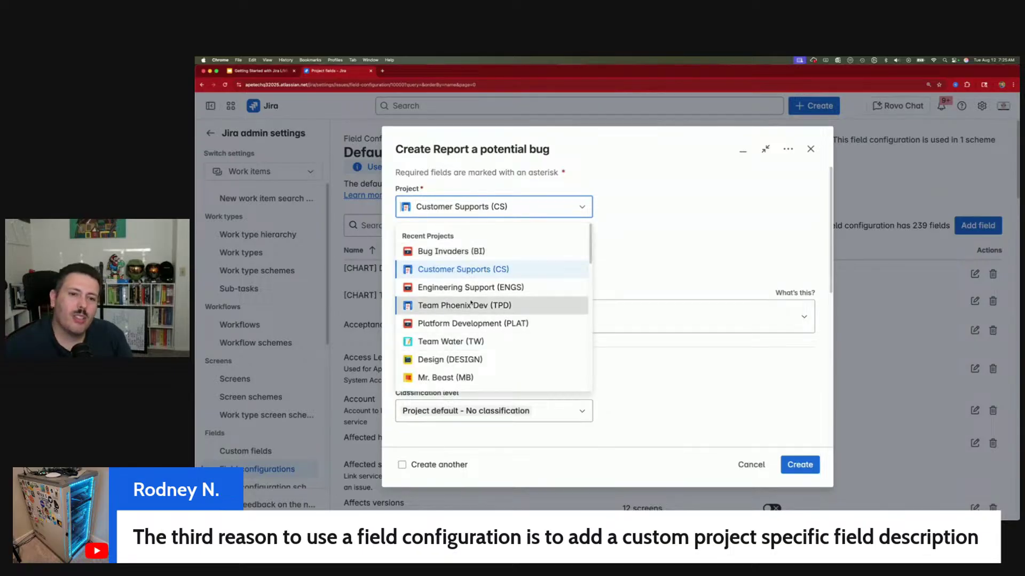
pyautogui.click(499, 305)
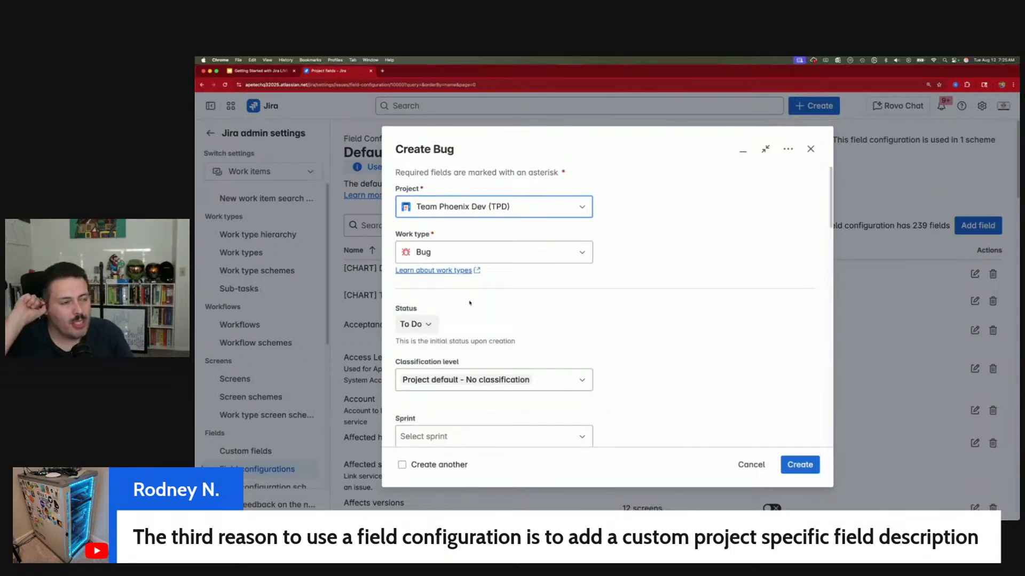
pyautogui.scroll(-15, 481, 306)
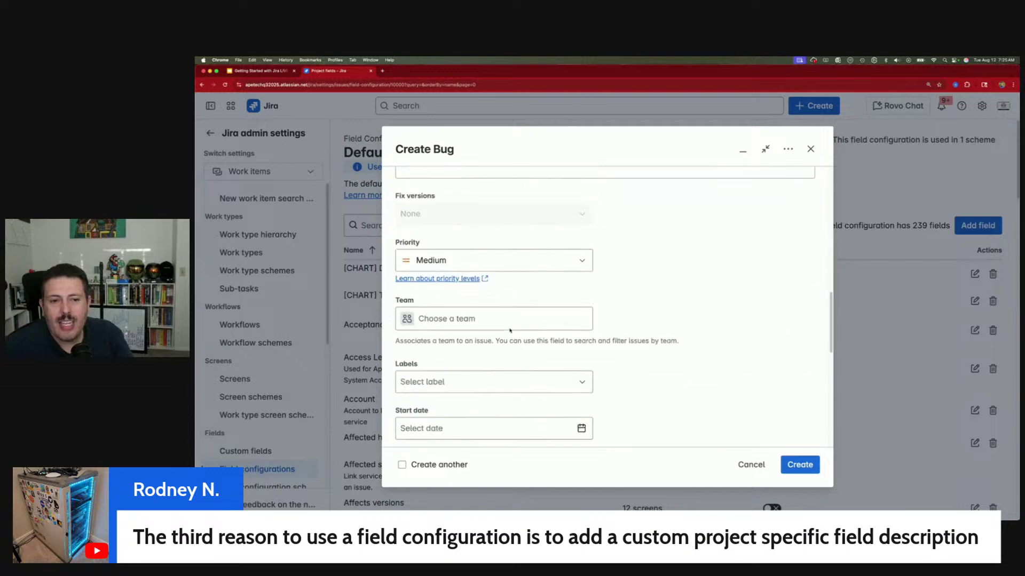
pyautogui.scroll(-5, 611, 360)
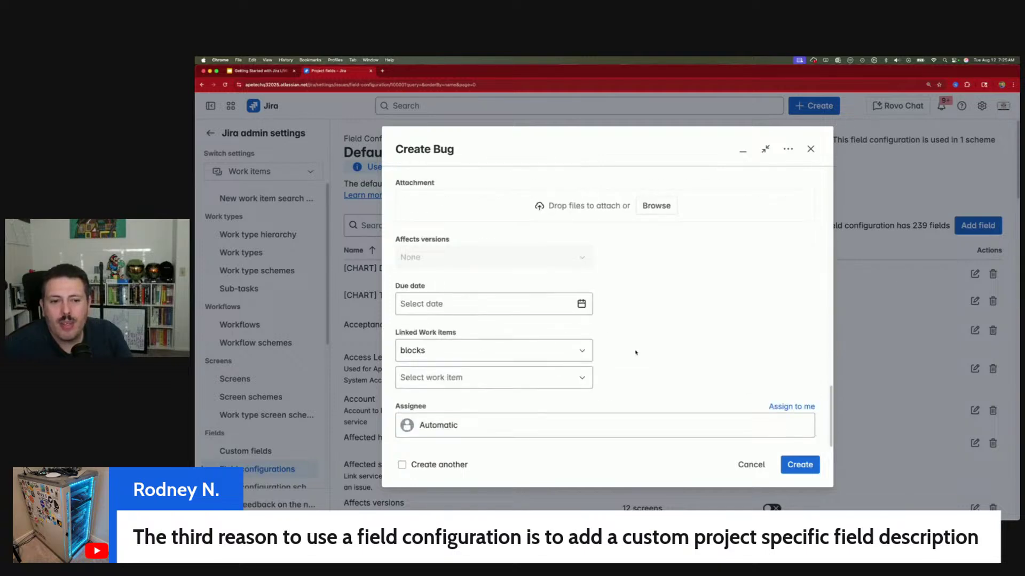
pyautogui.scroll(10, 636, 353)
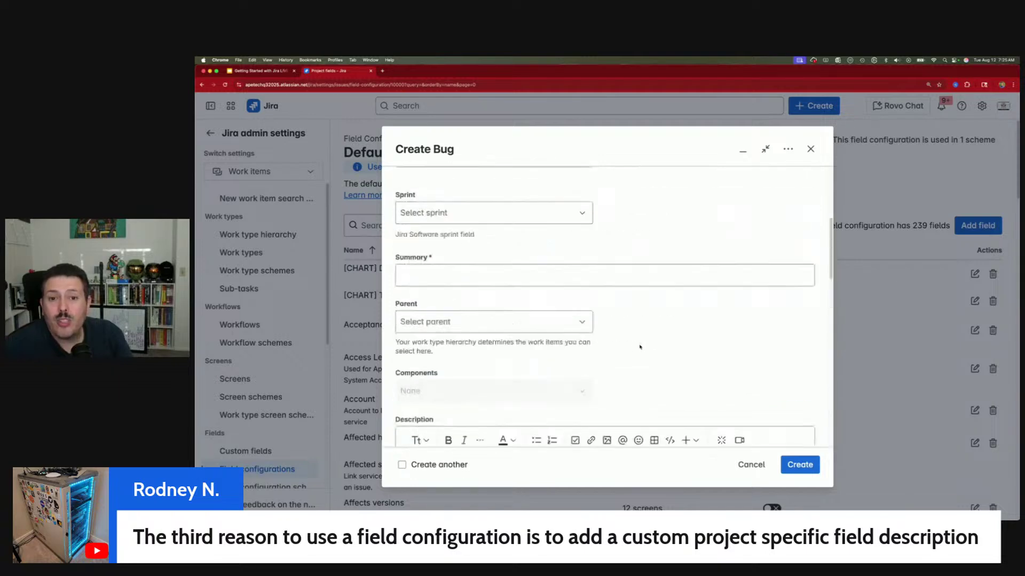
pyautogui.click(749, 465)
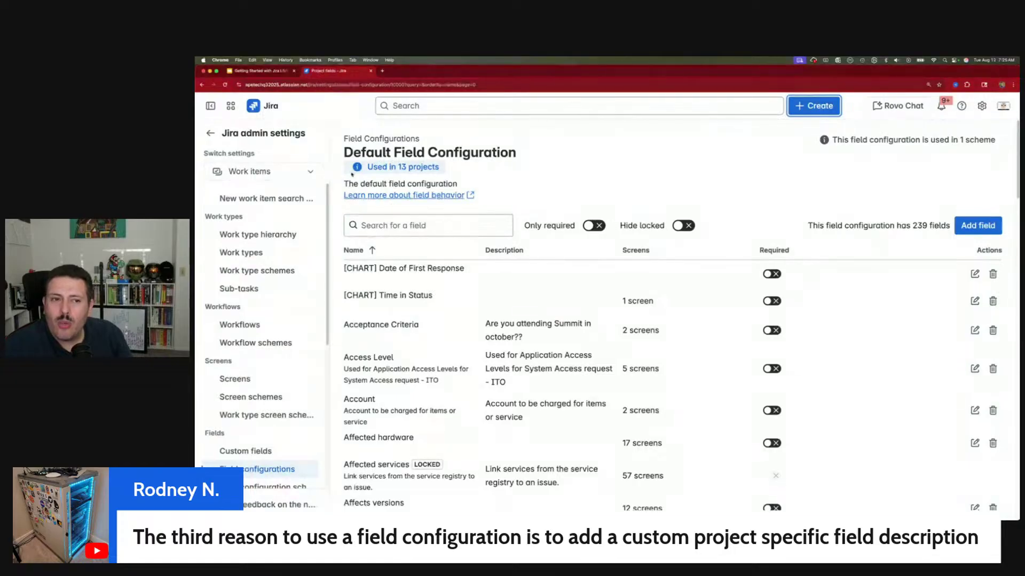
# Highlight the Default Field Configuration heading and the custom description of Acceptance Criteria
pyautogui.moveTo(365, 152); pyautogui.dragTo(497, 154)
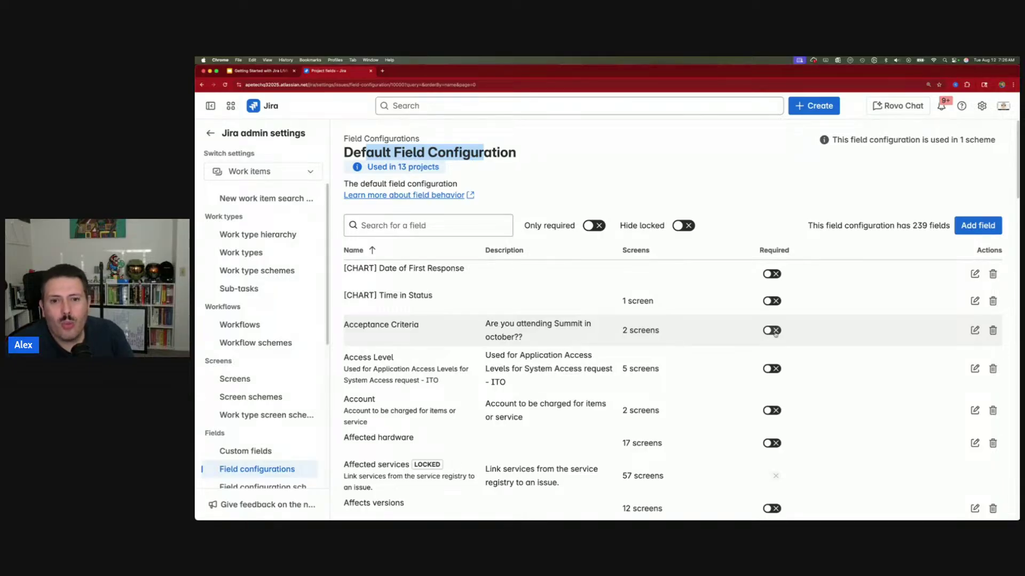
pyautogui.click(461, 323)
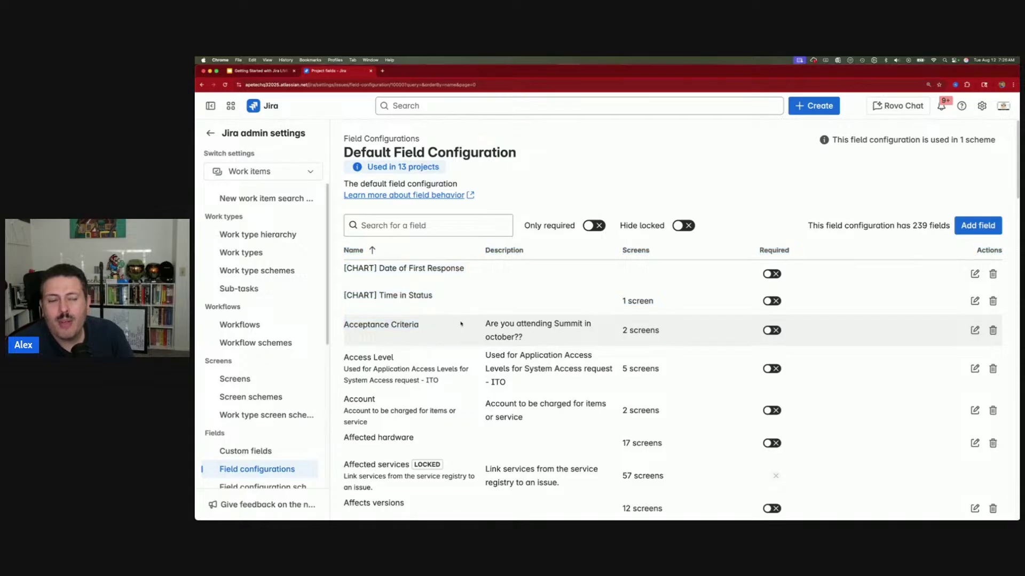
pyautogui.moveTo(484, 326); pyautogui.dragTo(524, 342)
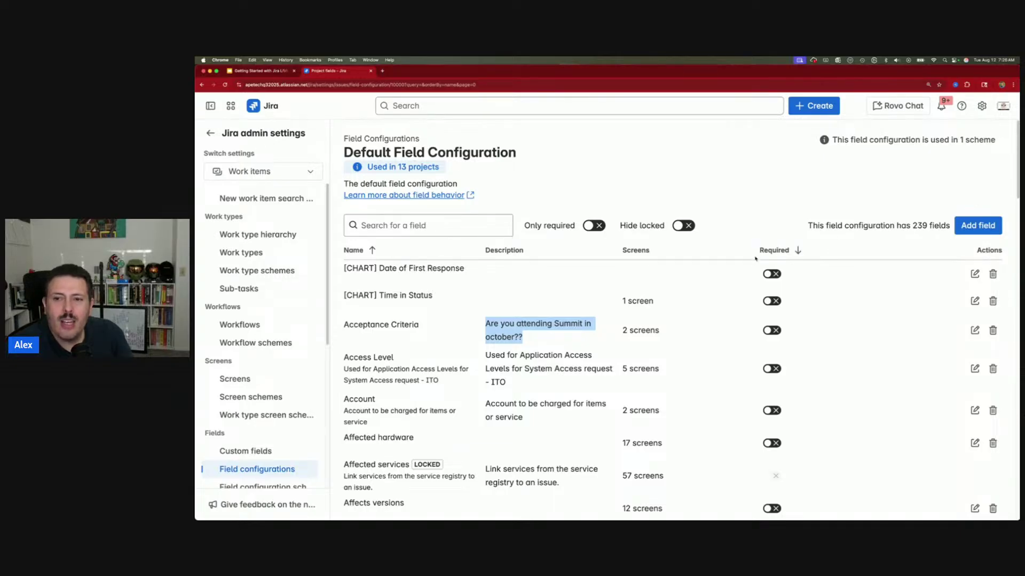
# Clear the Acceptance Criteria description in the Default Field Configuration and save the field
pyautogui.click(975, 330)
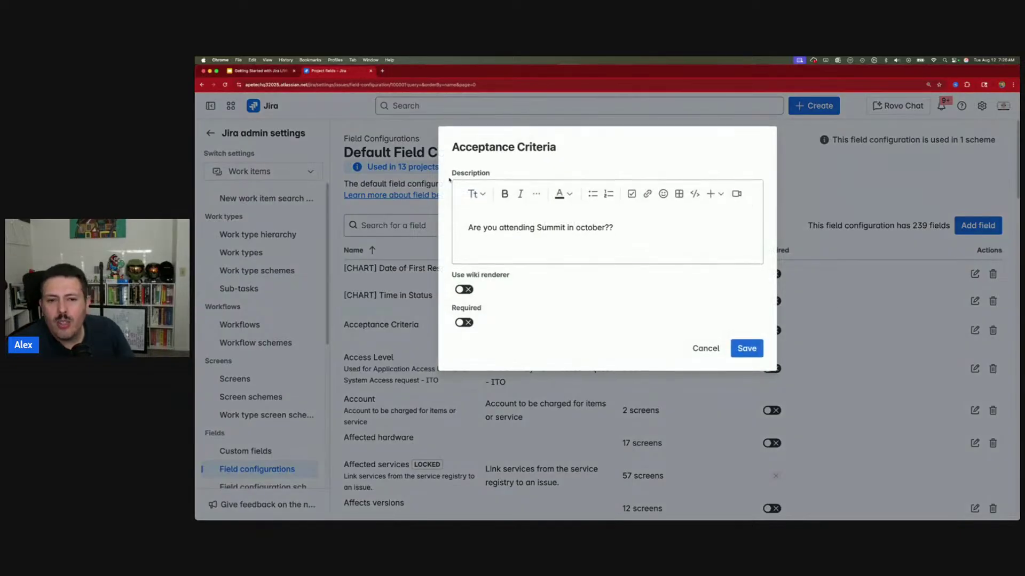
pyautogui.press('super+a')
pyautogui.press('BackSpace')
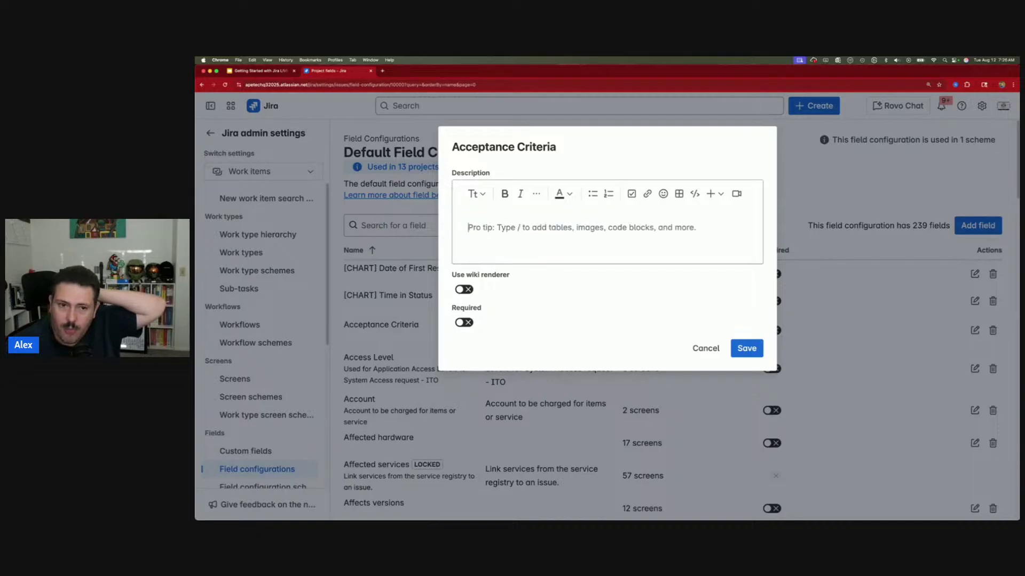
pyautogui.click(741, 353)
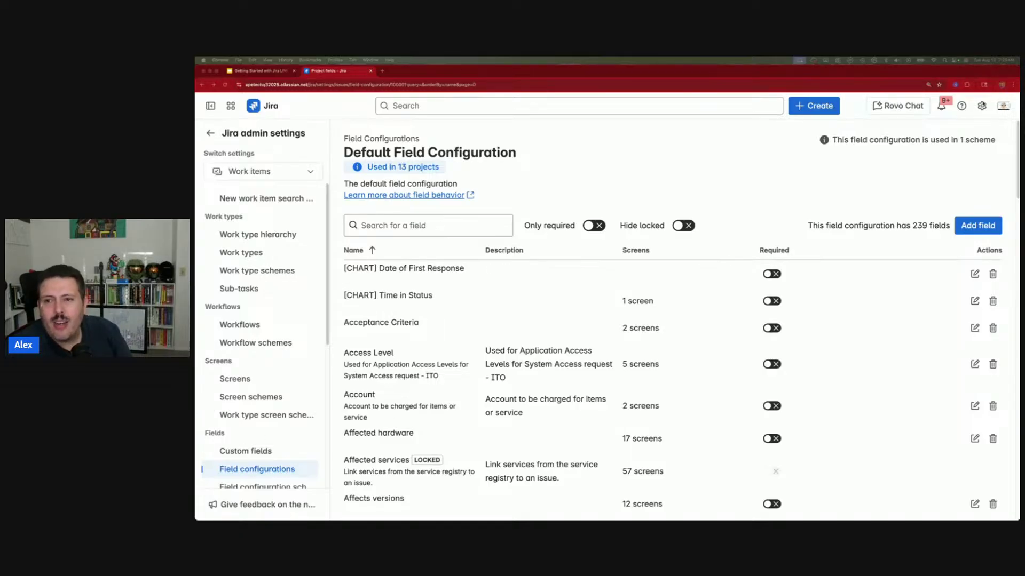
# Open the field configurations list in the work items admin settings and examine the default and project-specific configurations
pyautogui.click(981, 106)
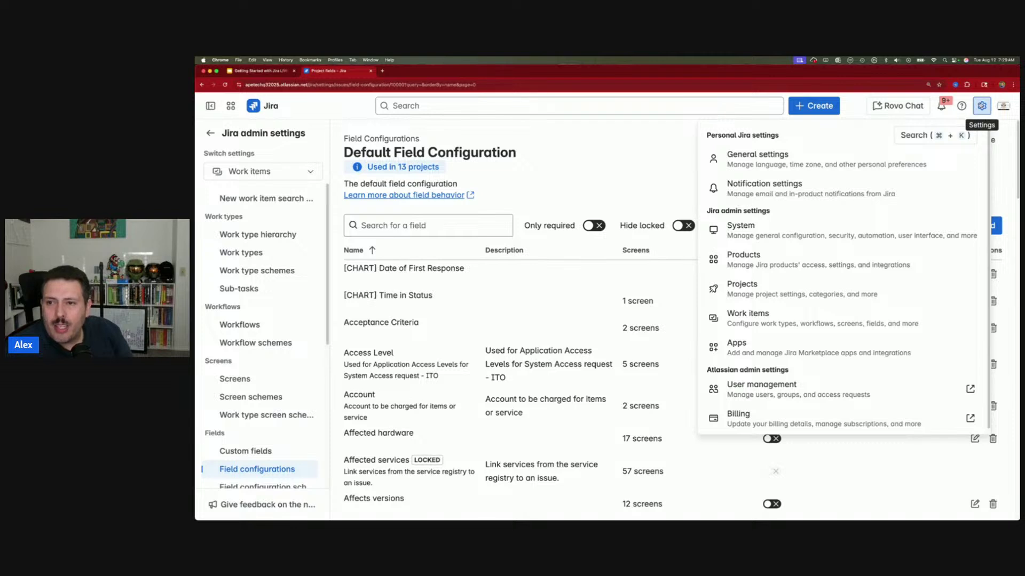
pyautogui.click(747, 320)
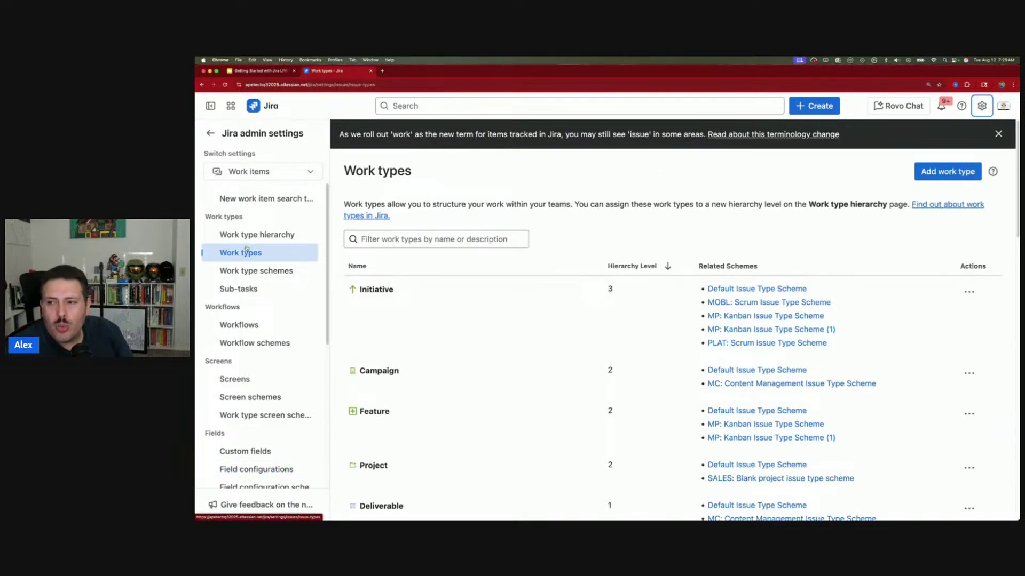
pyautogui.scroll(-5, 244, 245)
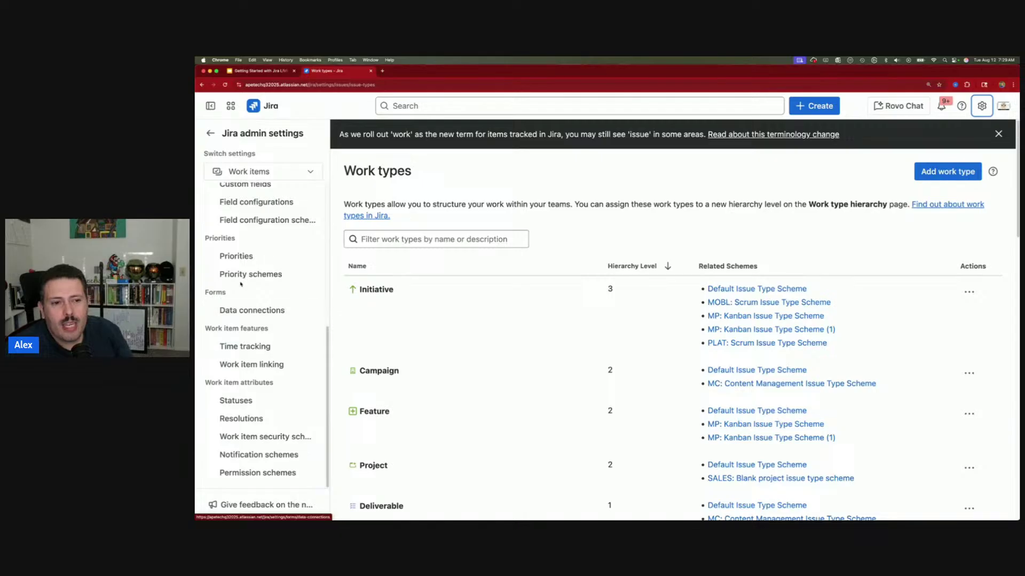
pyautogui.scroll(1, 241, 239)
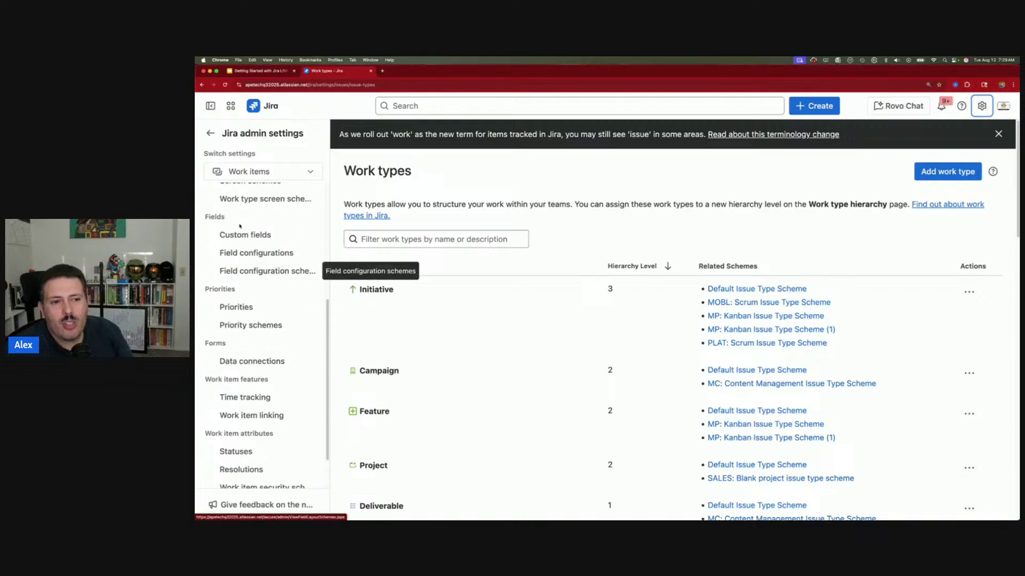
pyautogui.click(253, 253)
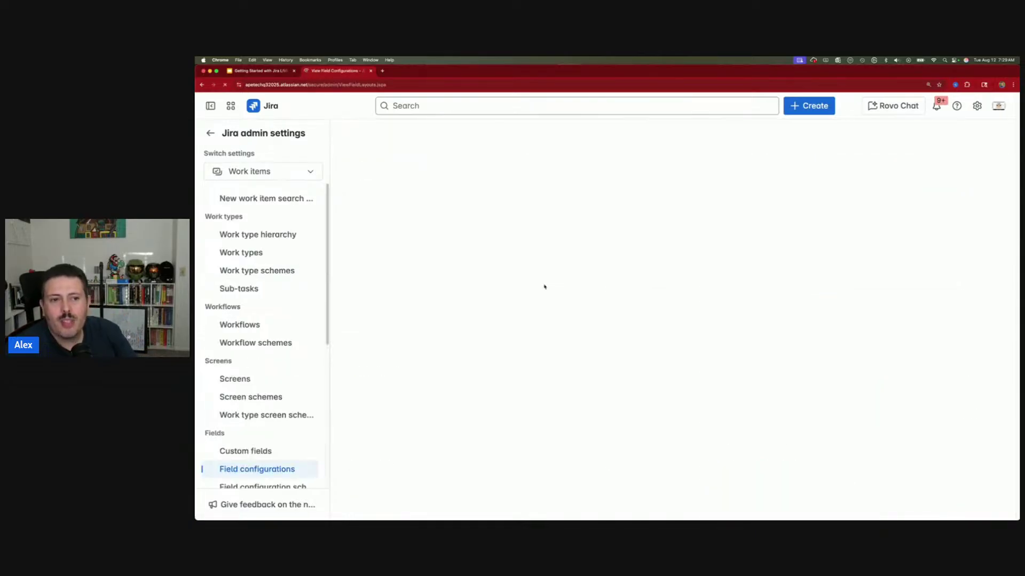
pyautogui.scroll(-3, 541, 295)
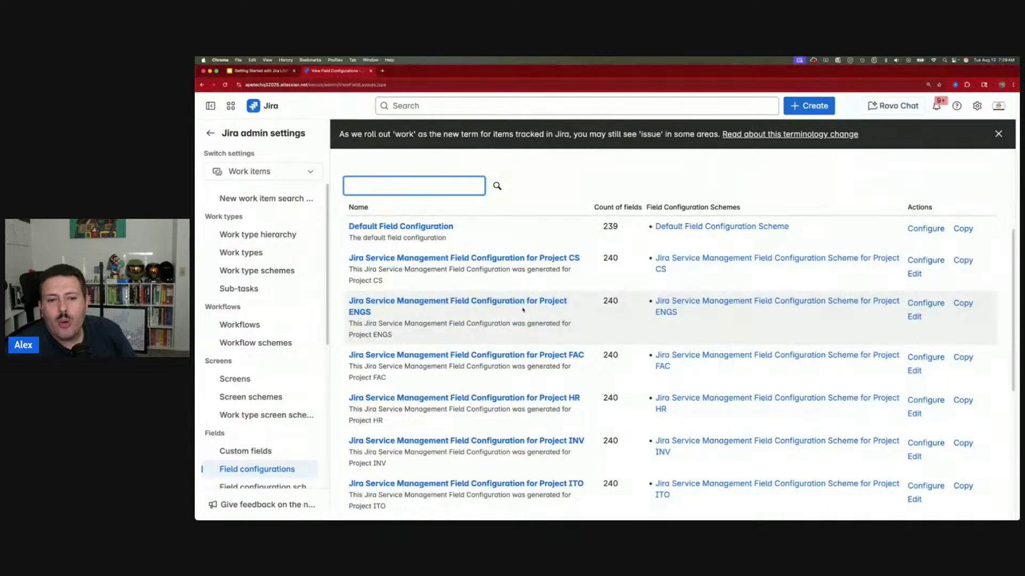
pyautogui.scroll(-5, 523, 312)
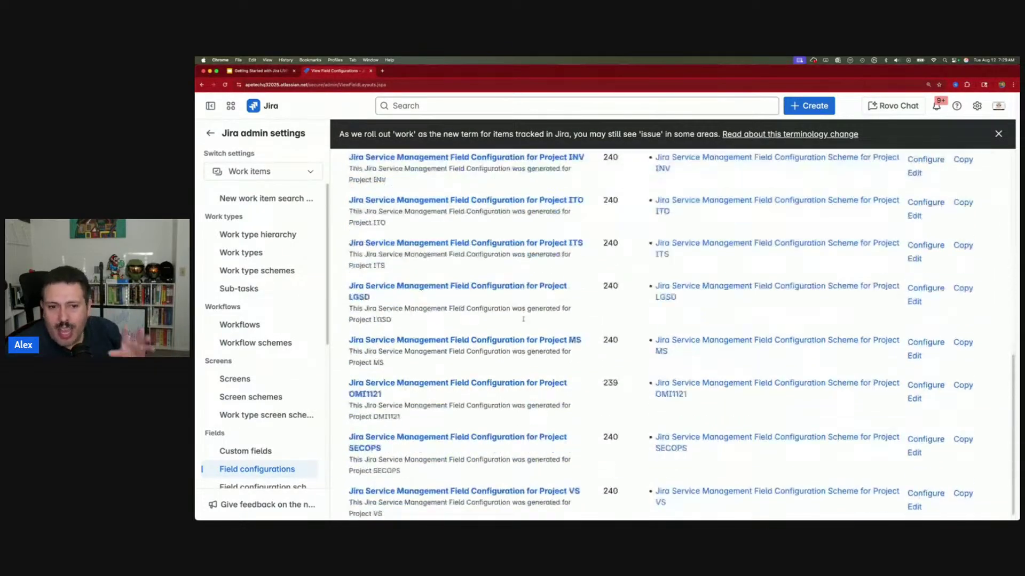
pyautogui.scroll(8, 524, 320)
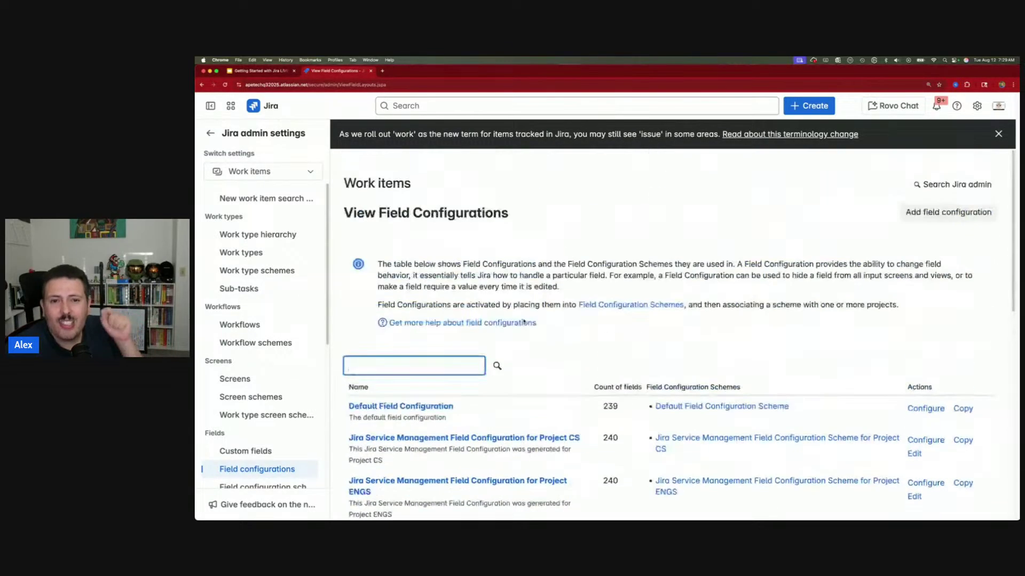
# View a new bug form for the Customer Supports (CS) project, discard it, and look through the field configurations list
pyautogui.click(800, 109)
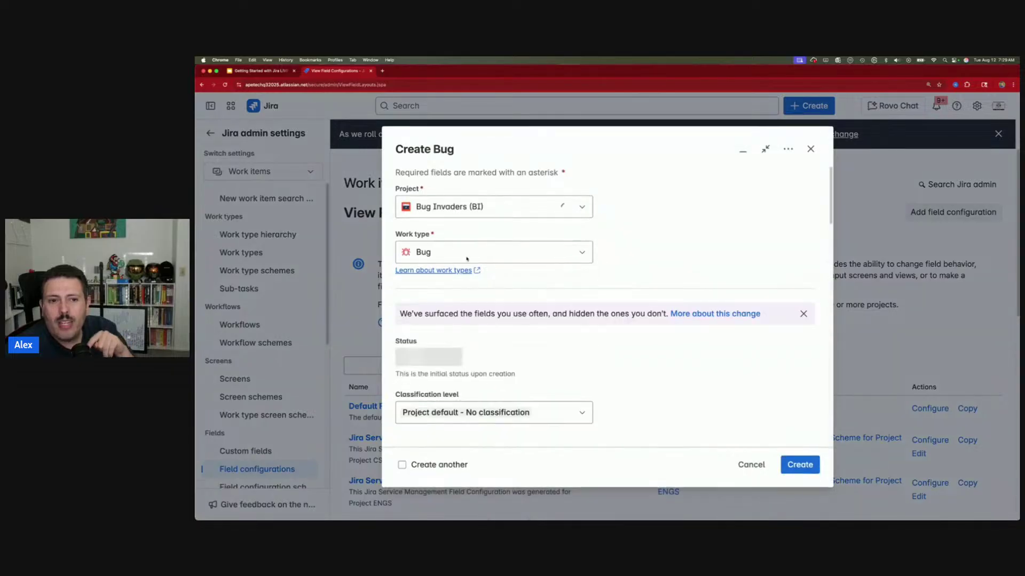
pyautogui.click(489, 211)
pyautogui.click(491, 268)
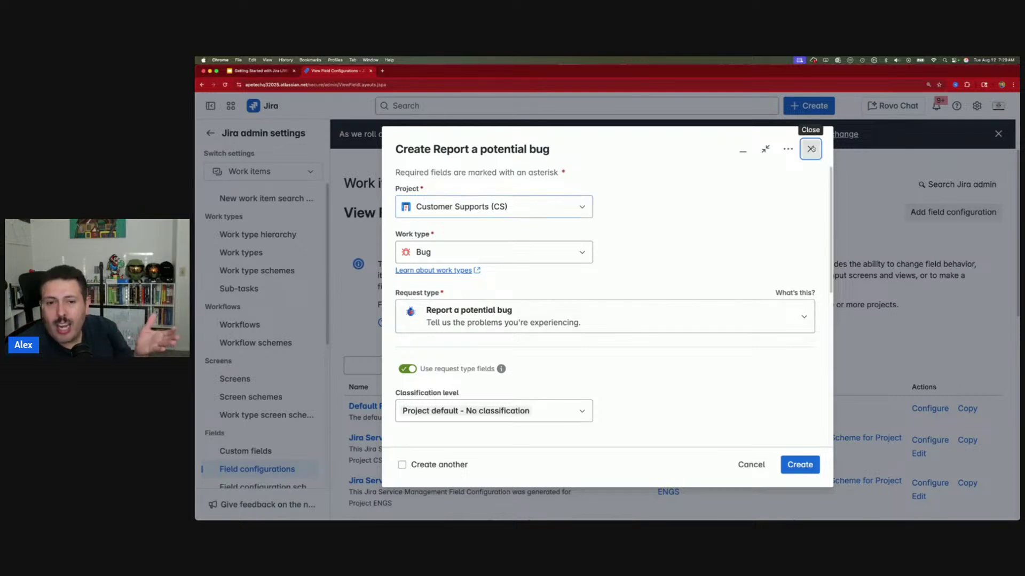
pyautogui.click(811, 149)
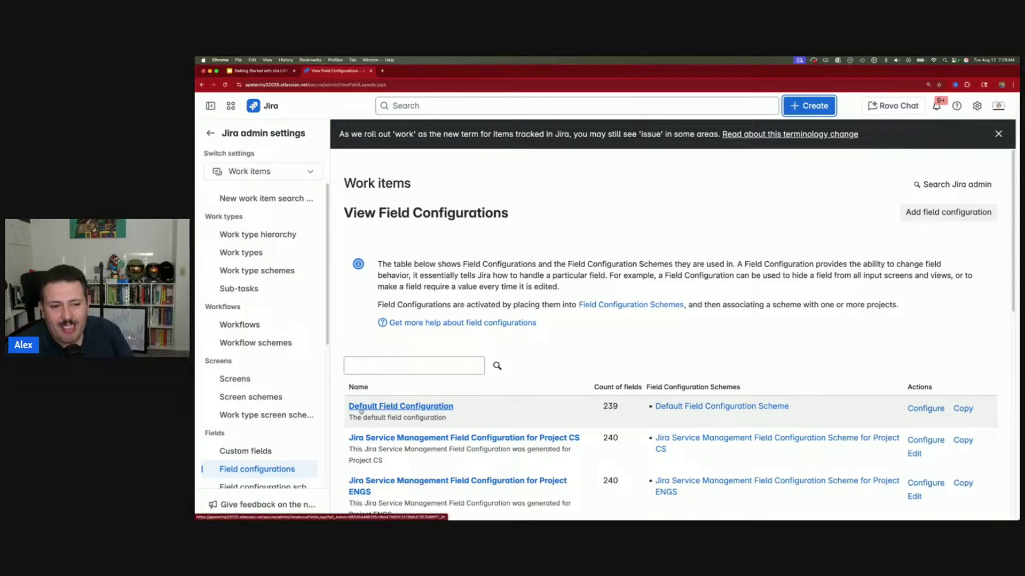
pyautogui.scroll(-10, 469, 412)
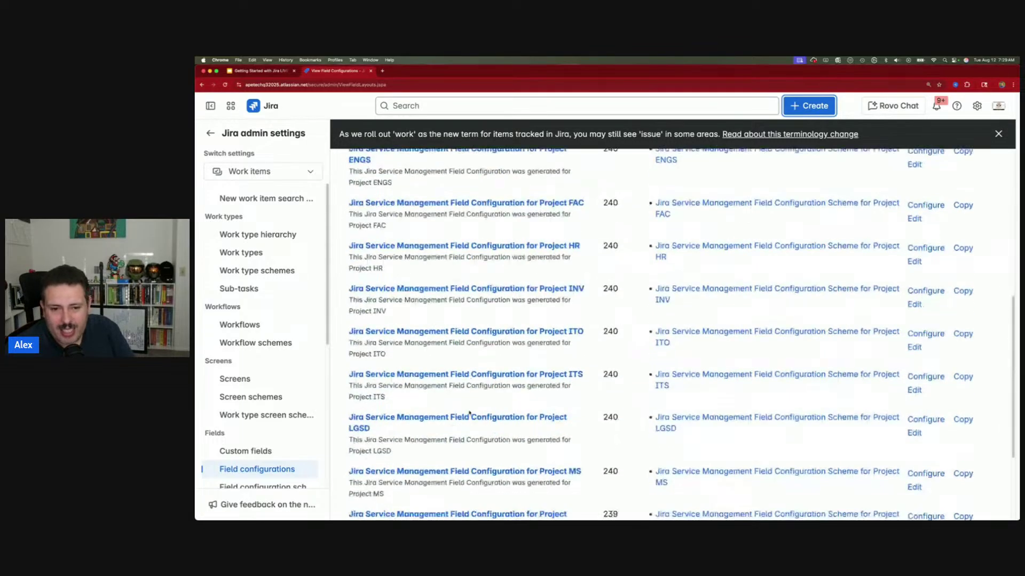
# Examine the default and project-specific field configurations and their schemes in the list, highlighting the Default Field Configuration
pyautogui.scroll(7, 469, 414)
pyautogui.scroll(-4, 470, 414)
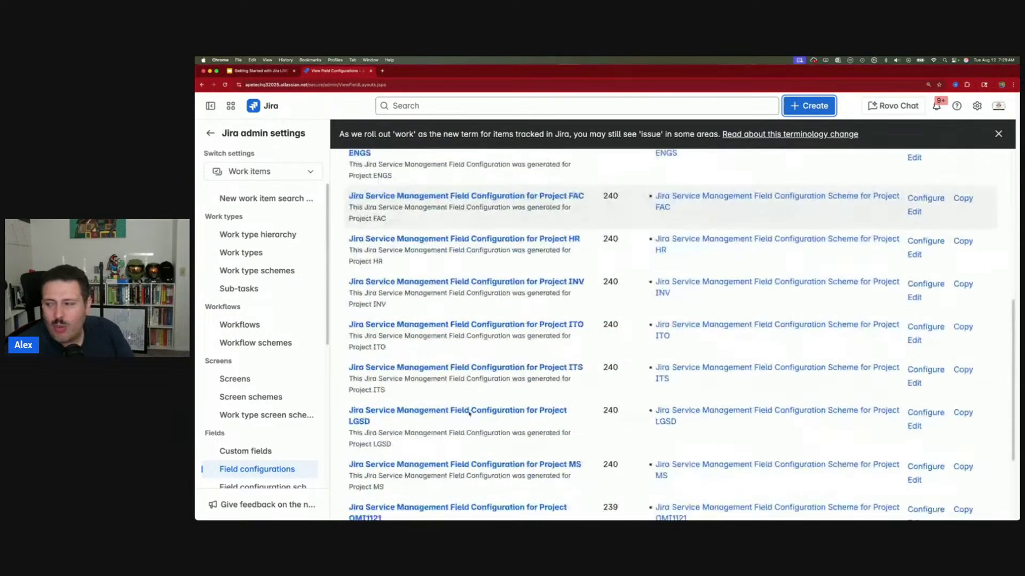
pyautogui.scroll(1, 479, 353)
pyautogui.scroll(4, 479, 352)
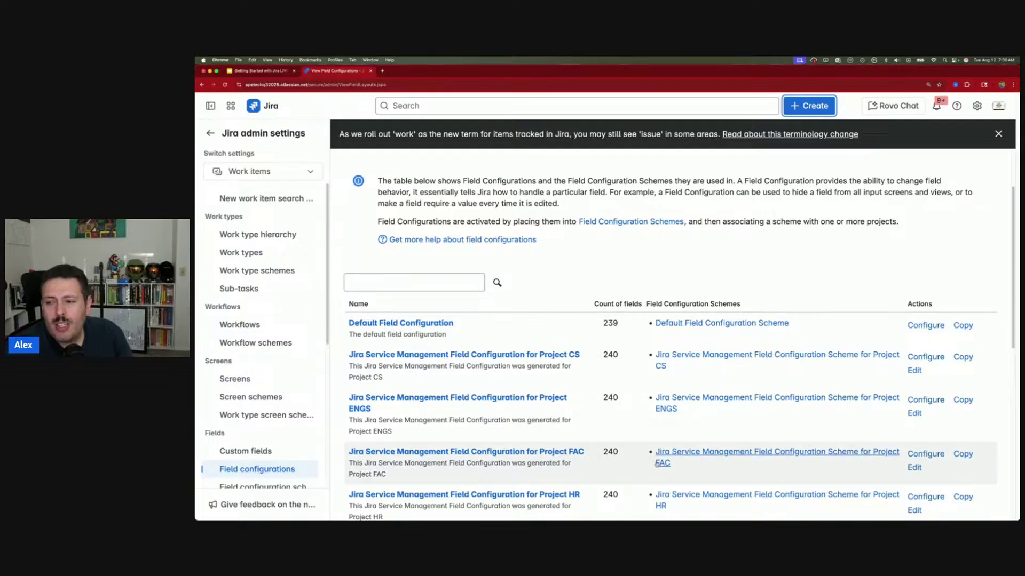
pyautogui.scroll(-1, 539, 441)
pyautogui.scroll(-4, 539, 442)
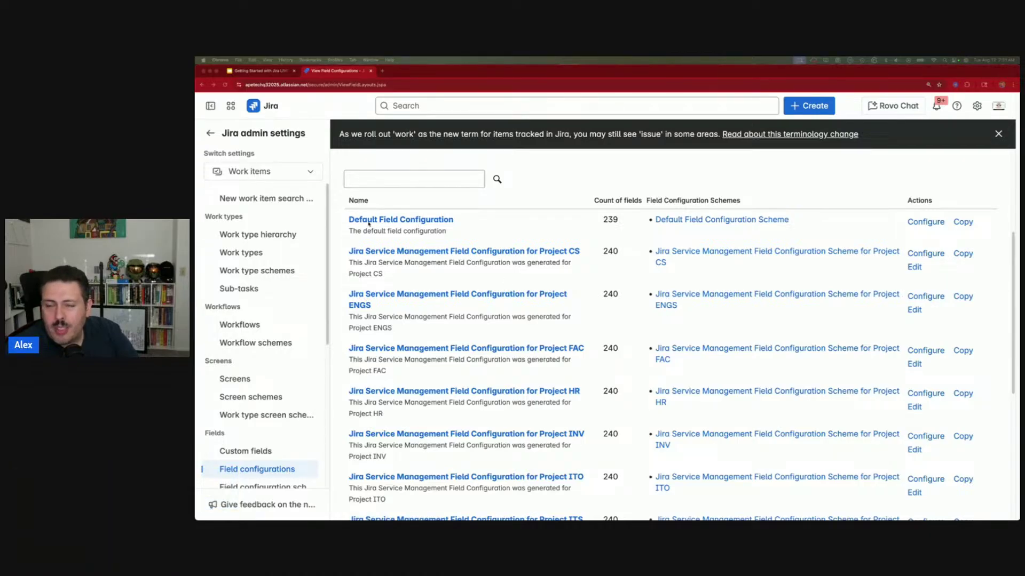
pyautogui.click(470, 229)
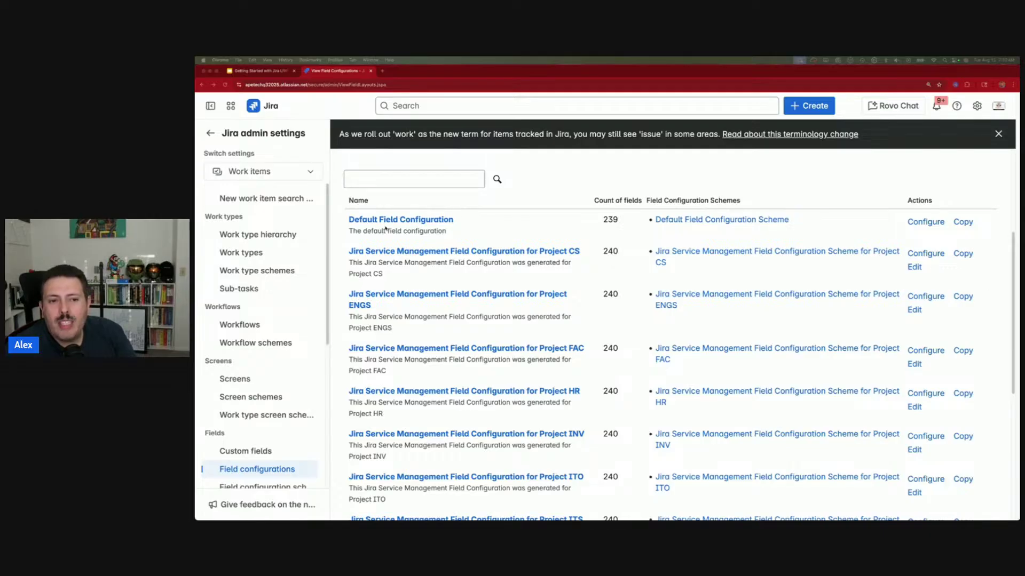
pyautogui.scroll(-5, 385, 229)
pyautogui.scroll(2, 397, 495)
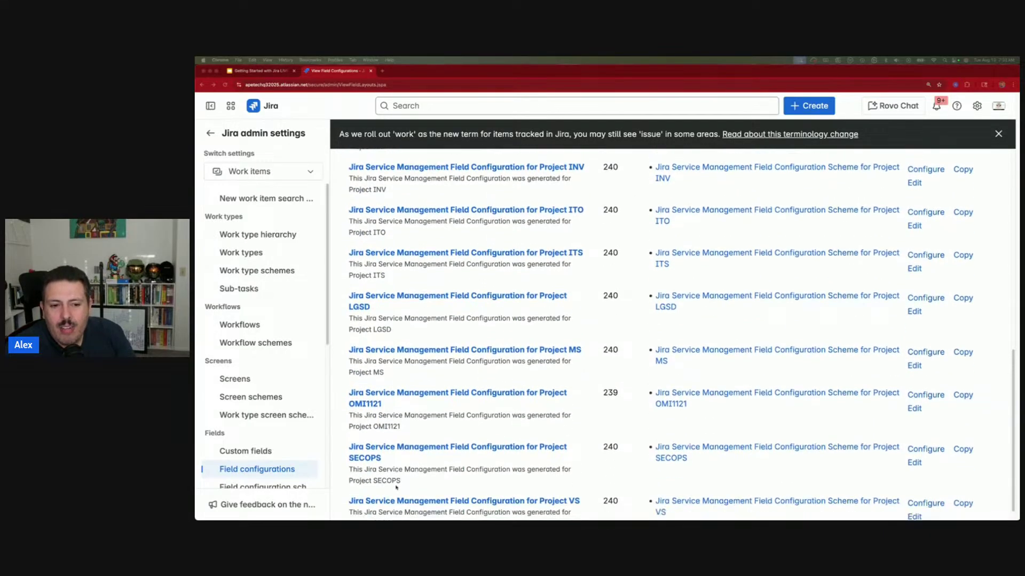
pyautogui.scroll(6, 382, 464)
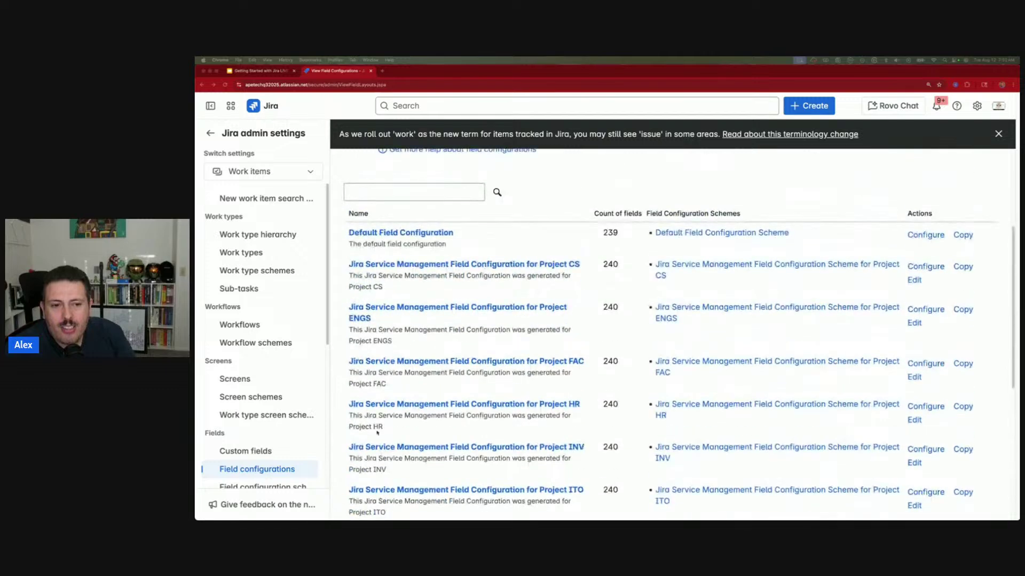
pyautogui.scroll(-8, 376, 382)
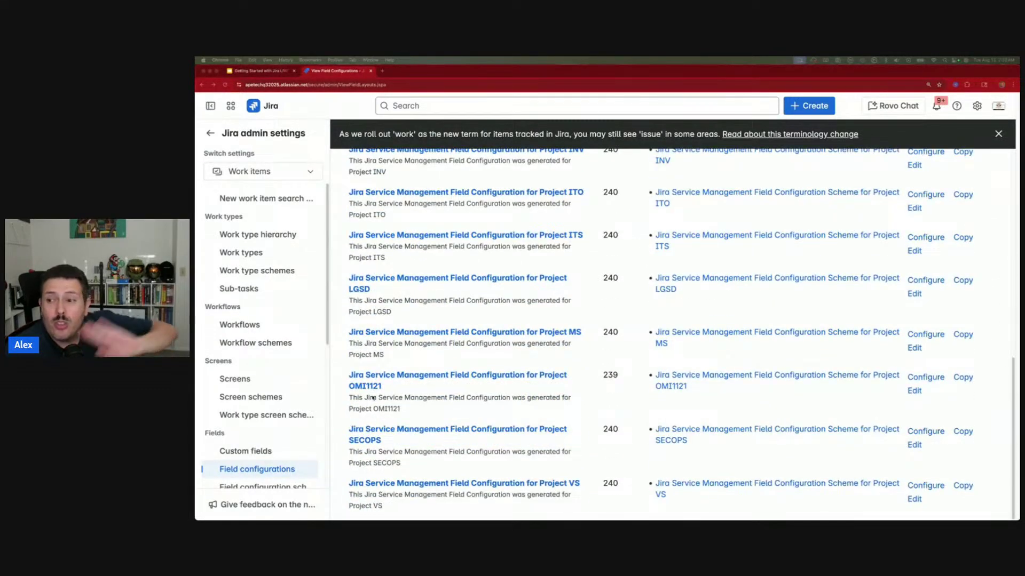
pyautogui.scroll(8, 379, 394)
pyautogui.scroll(-2, 385, 388)
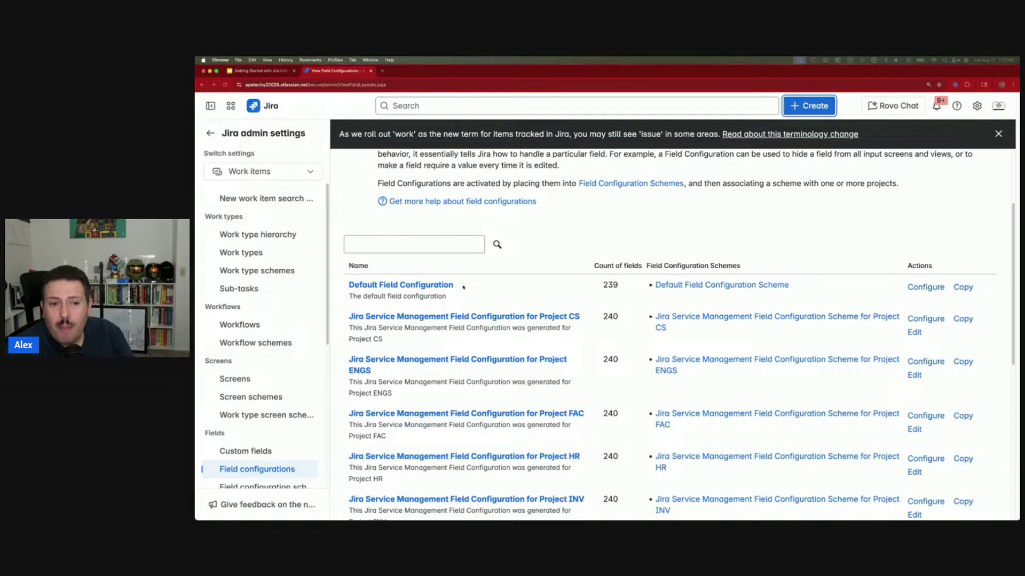
pyautogui.moveTo(458, 287); pyautogui.dragTo(347, 285)
pyautogui.click(493, 291)
pyautogui.scroll(2, 493, 292)
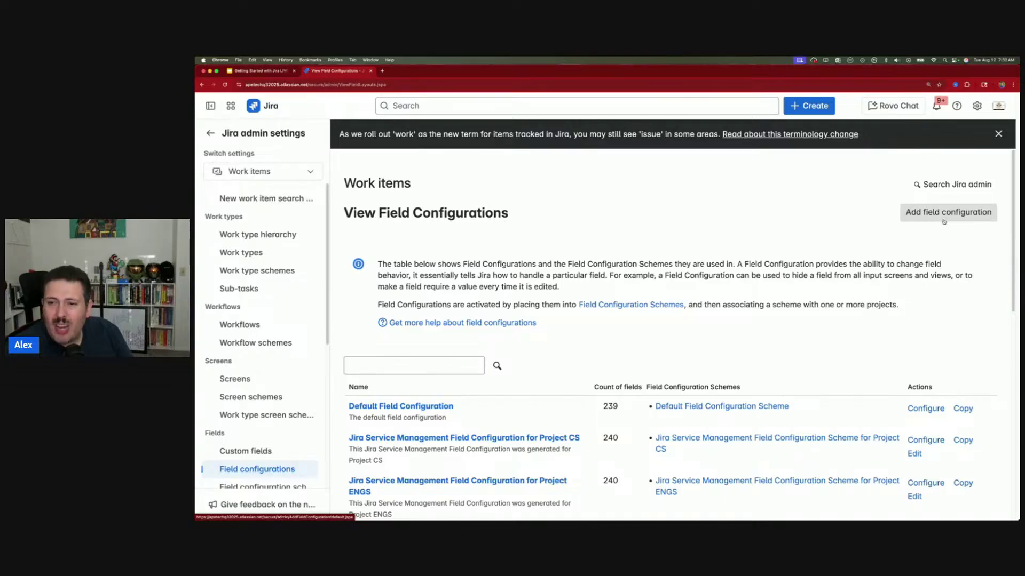
# Copy the Default Field Configuration under the name "BI: Bug Field Configuration", keeping its description
pyautogui.scroll(-3, 955, 240)
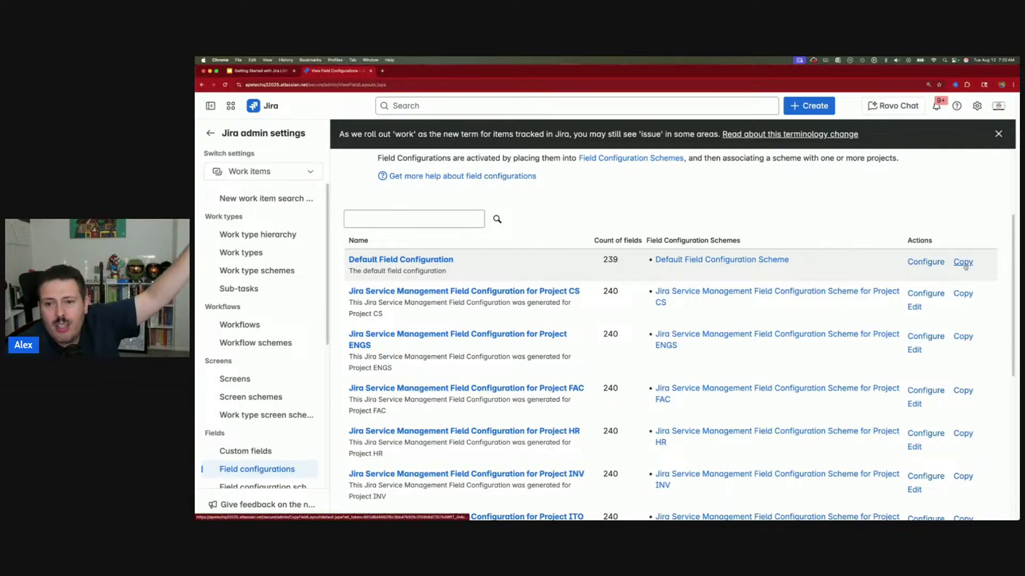
pyautogui.scroll(3, 966, 261)
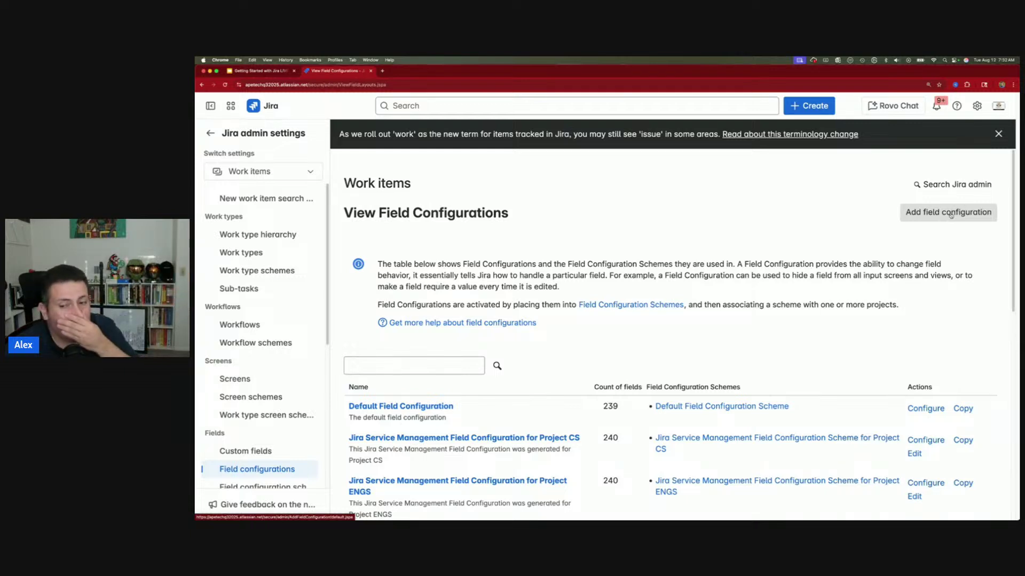
pyautogui.scroll(-1, 955, 294)
pyautogui.click(962, 368)
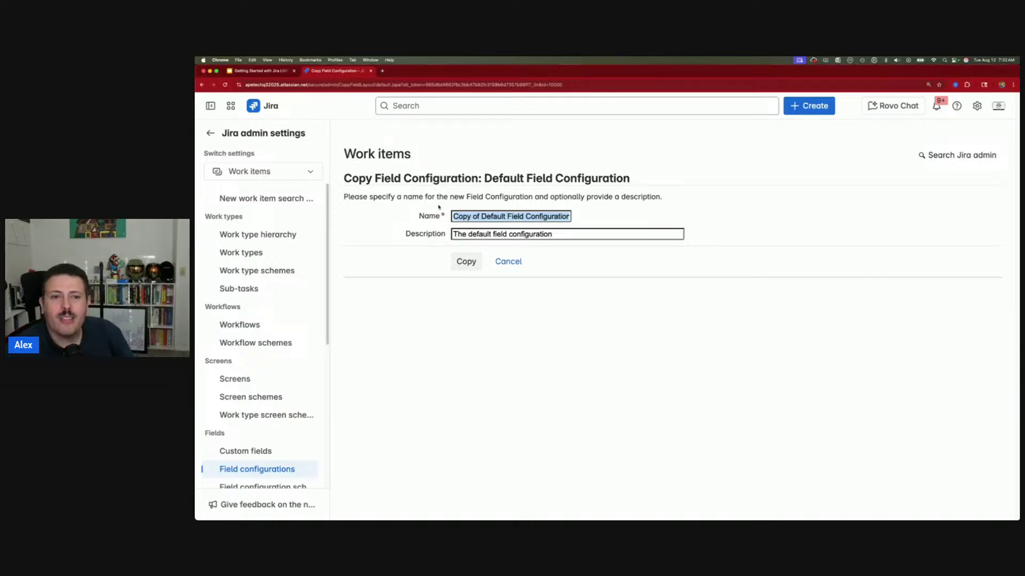
pyautogui.click(483, 216)
pyautogui.moveTo(506, 216); pyautogui.dragTo(449, 217)
pyautogui.click(474, 216)
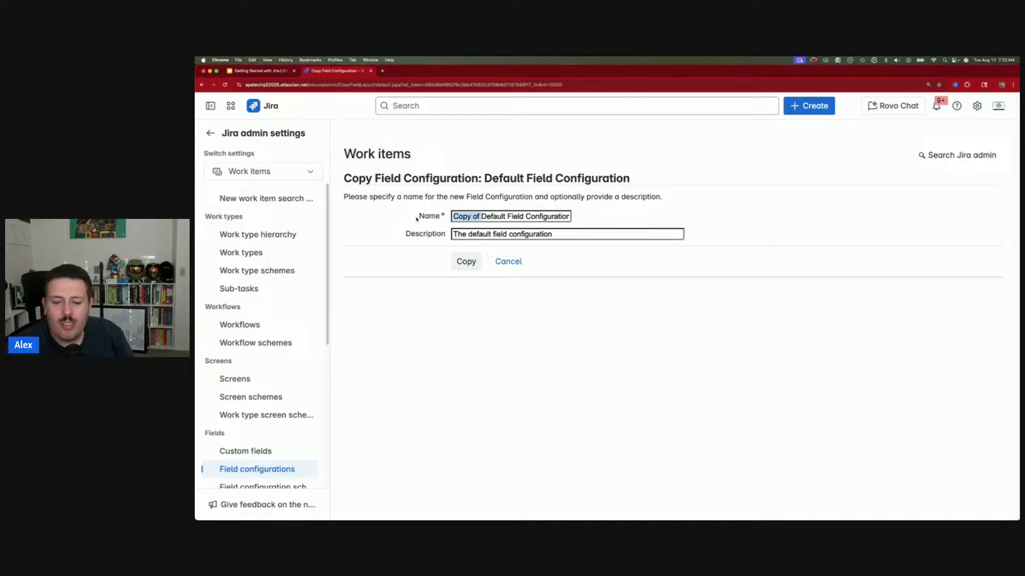
pyautogui.press('BackSpace')
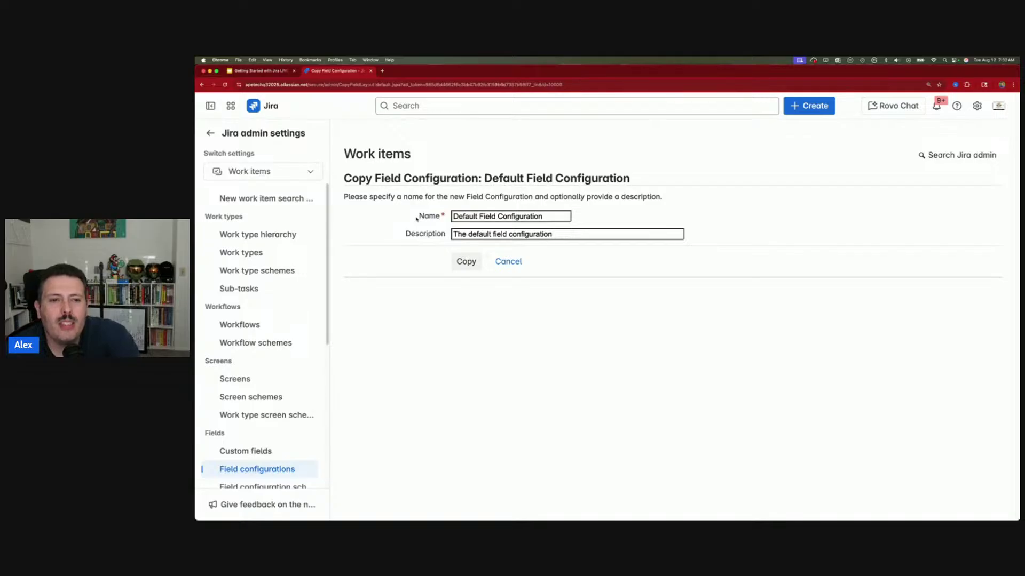
pyautogui.press('Delete')
pyautogui.press('Delete')
pyautogui.press('Delete')
pyautogui.press('Delete')
pyautogui.press('Delete')
pyautogui.press('Delete')
pyautogui.press('Delete')
pyautogui.press('Delete')
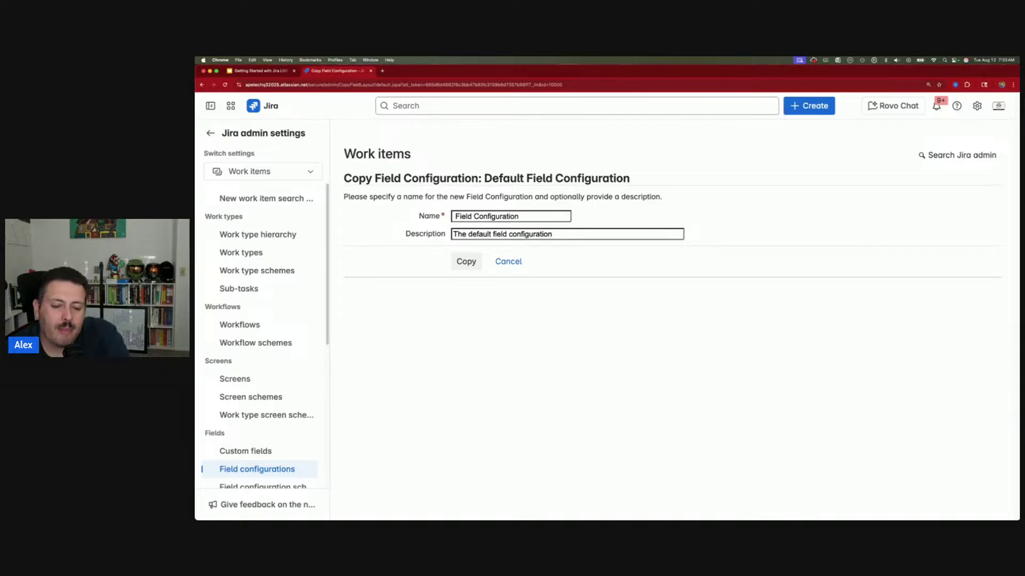
pyautogui.write('BI:')
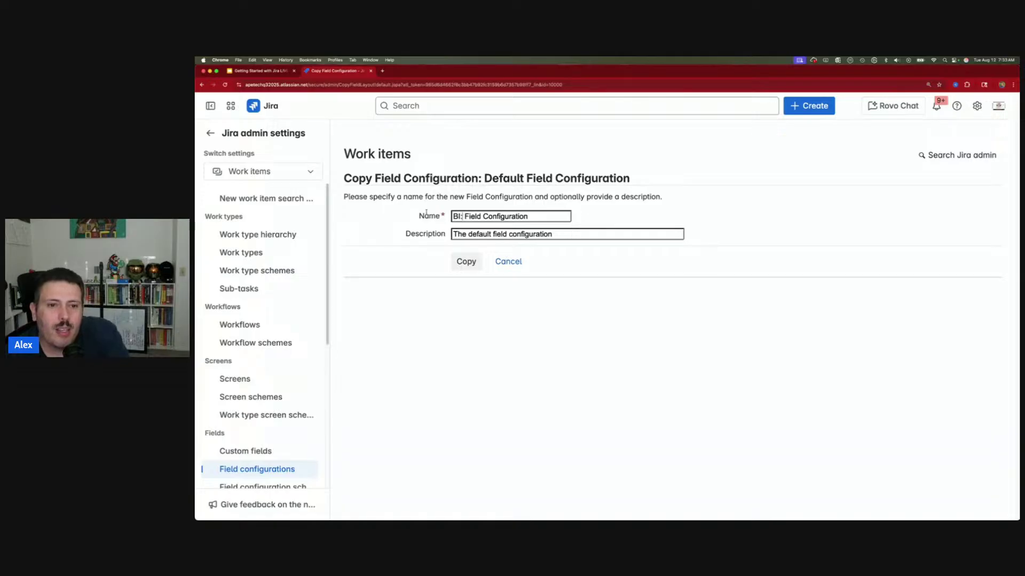
pyautogui.write('Bug')
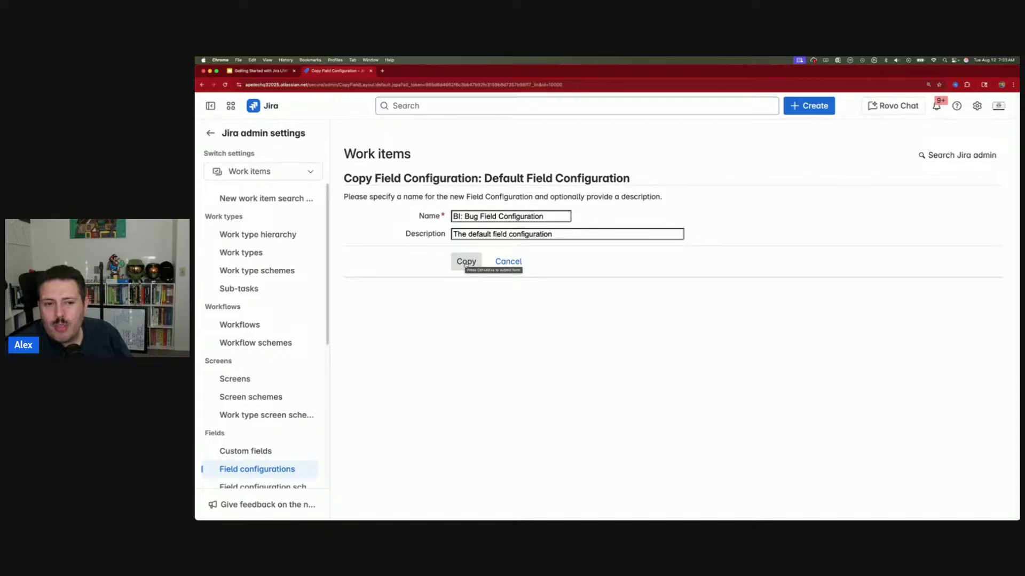
pyautogui.click(466, 264)
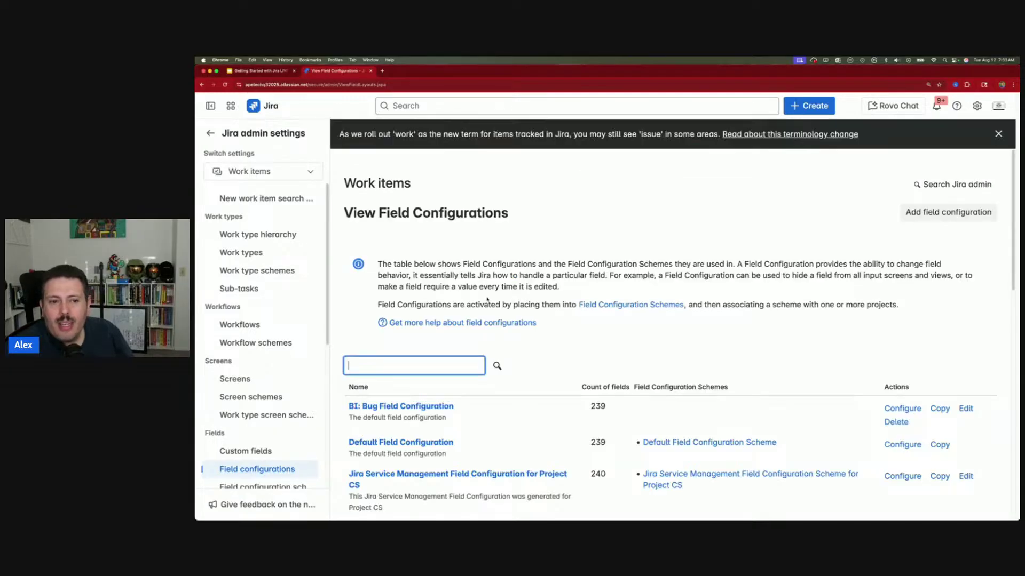
# Open the BI: Bug Field Configuration for configuring and make the Acceptance Criteria field required
pyautogui.scroll(-2, 483, 311)
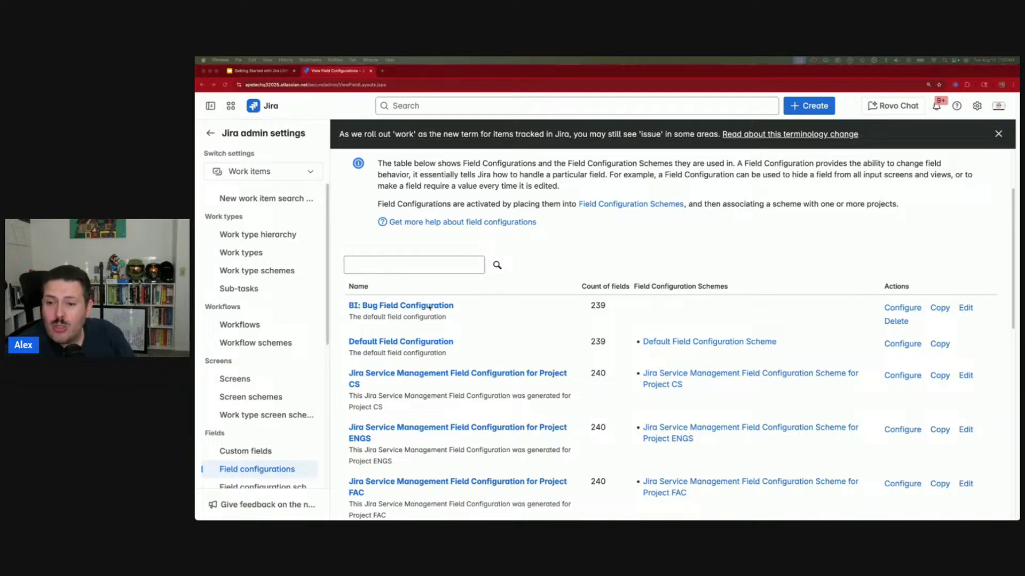
pyautogui.click(902, 309)
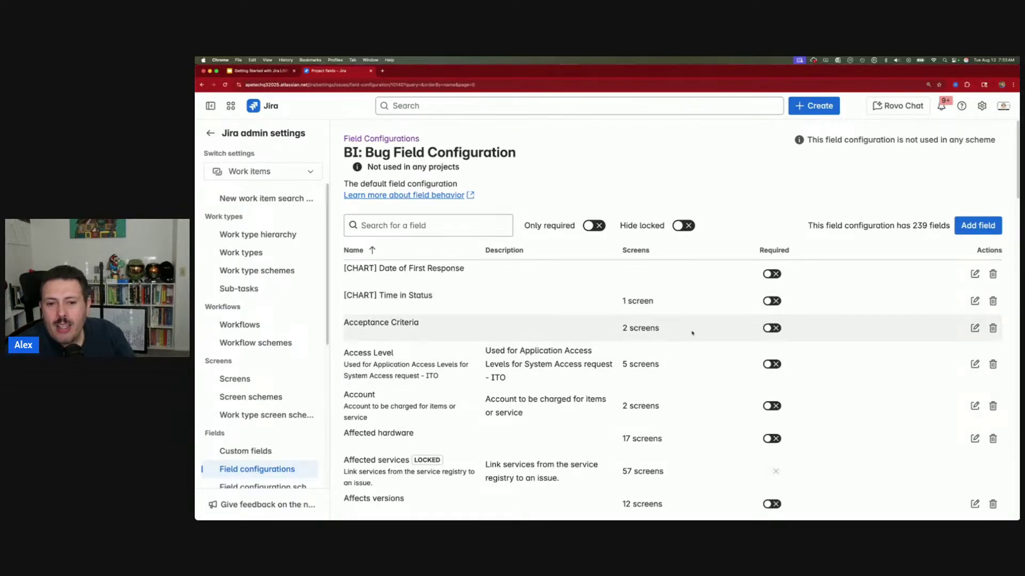
pyautogui.click(772, 327)
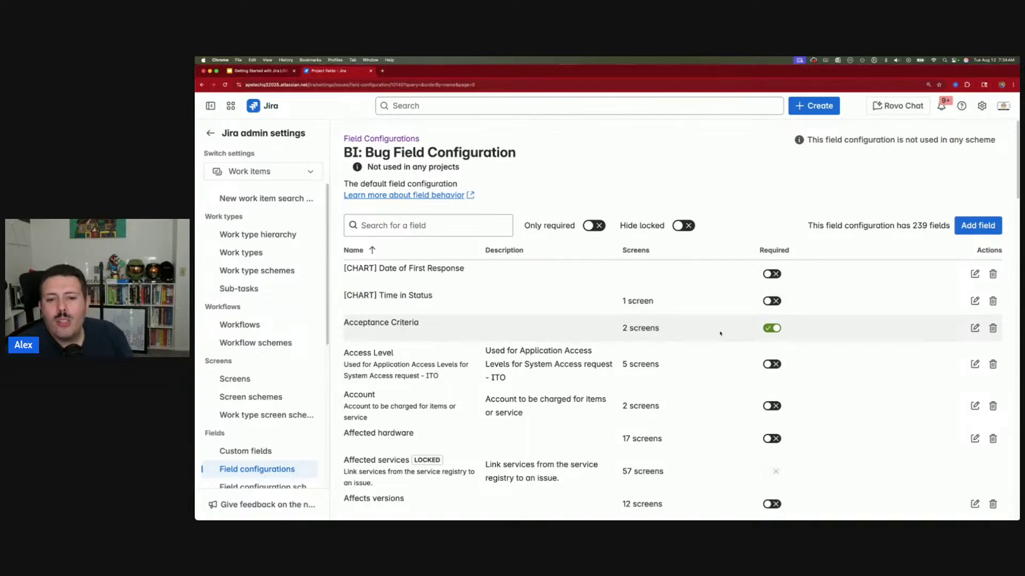
# Check Acceptance Criteria on a new bug form for the Bug Invaders (BI) project and cancel the form
pyautogui.click(815, 106)
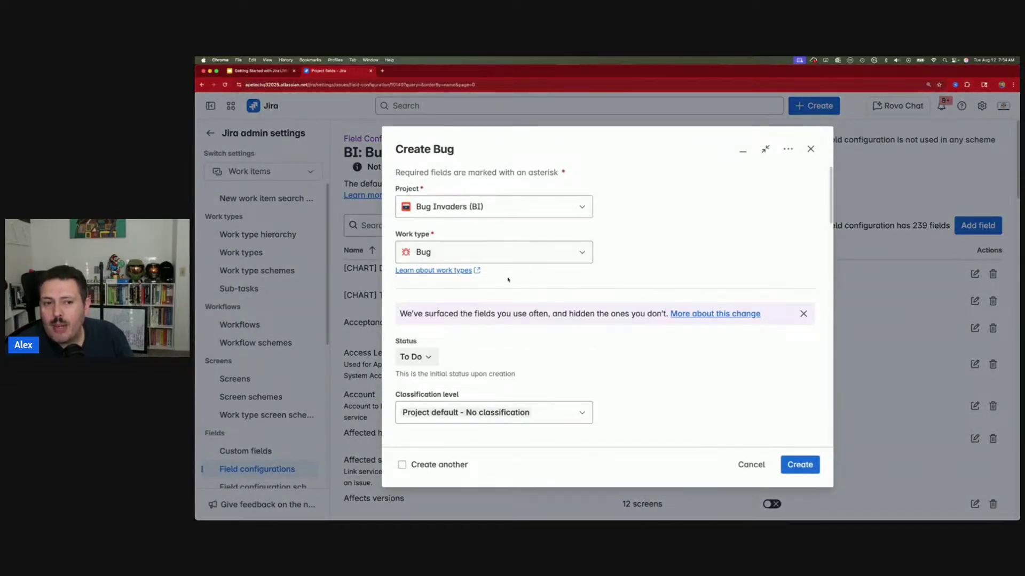
pyautogui.scroll(-5, 507, 283)
pyautogui.scroll(-10, 507, 289)
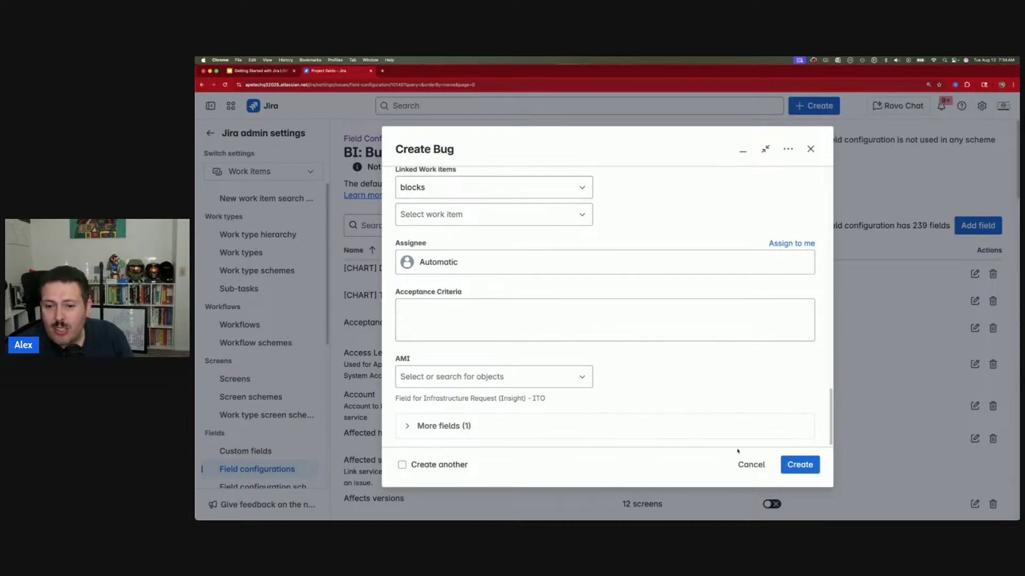
pyautogui.click(751, 464)
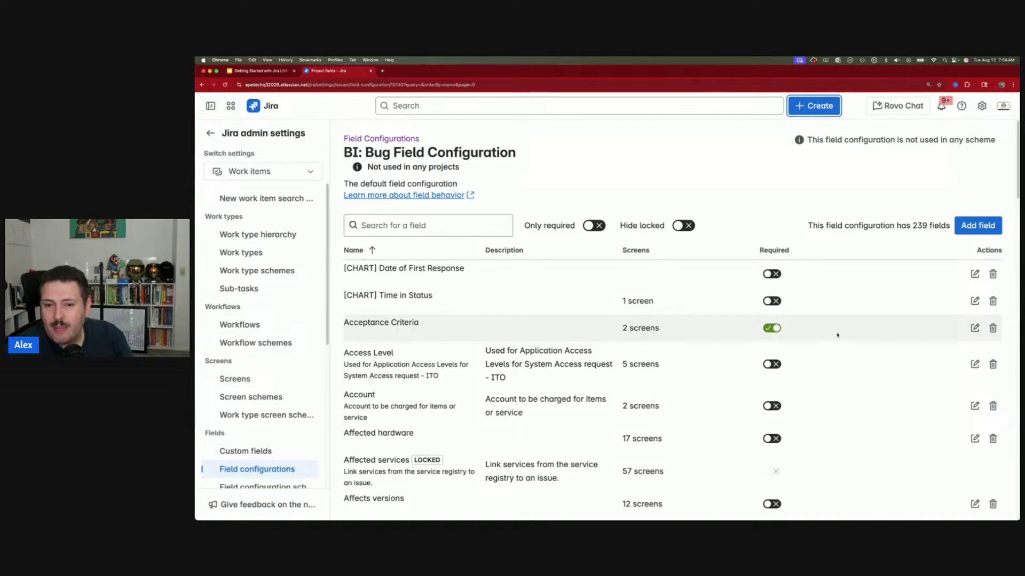
# Enable the wiki renderer for Acceptance Criteria in the BI: Bug Field Configuration and save the field
pyautogui.click(975, 328)
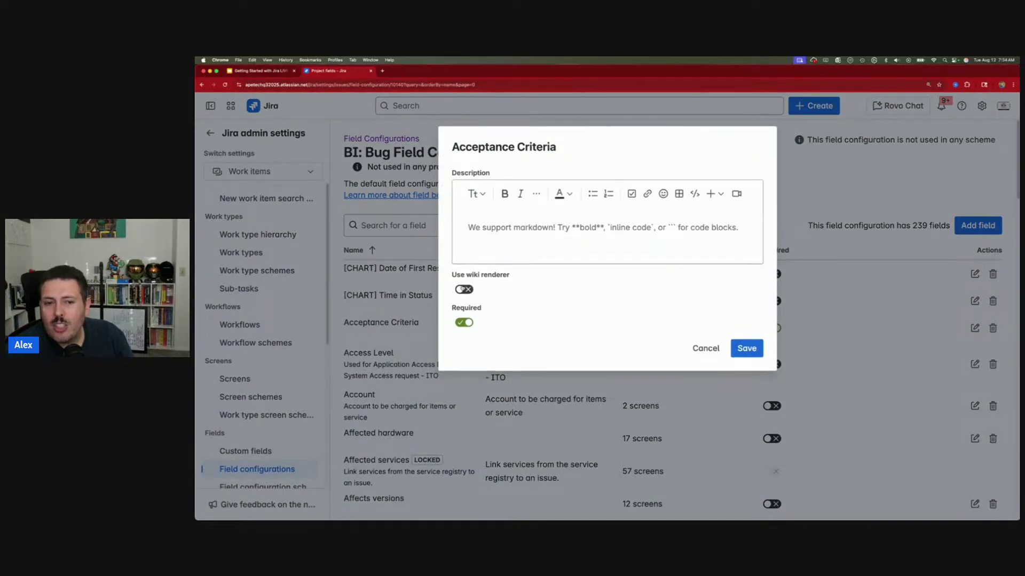
pyautogui.click(463, 290)
pyautogui.click(744, 348)
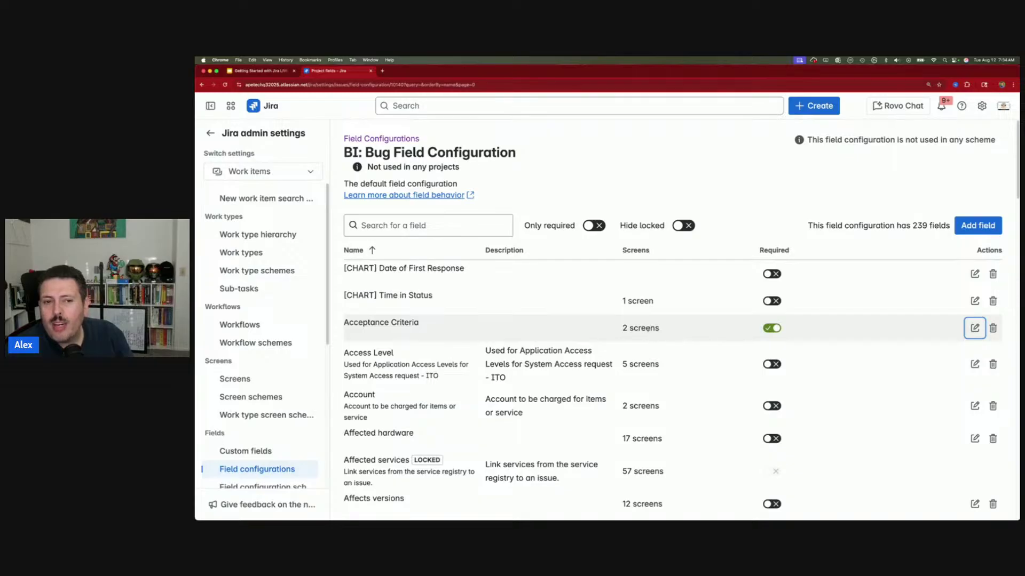
# Highlight the configuration's heading and the Acceptance Criteria row, review that field's renderer and required settings, and close its dialog
pyautogui.moveTo(341, 155); pyautogui.dragTo(524, 155)
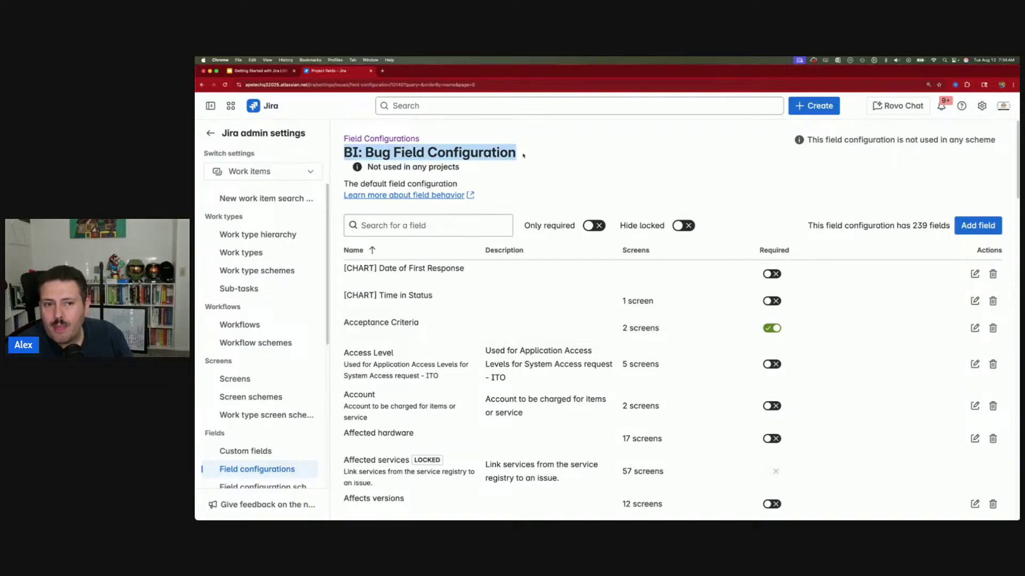
pyautogui.moveTo(344, 324); pyautogui.dragTo(637, 327)
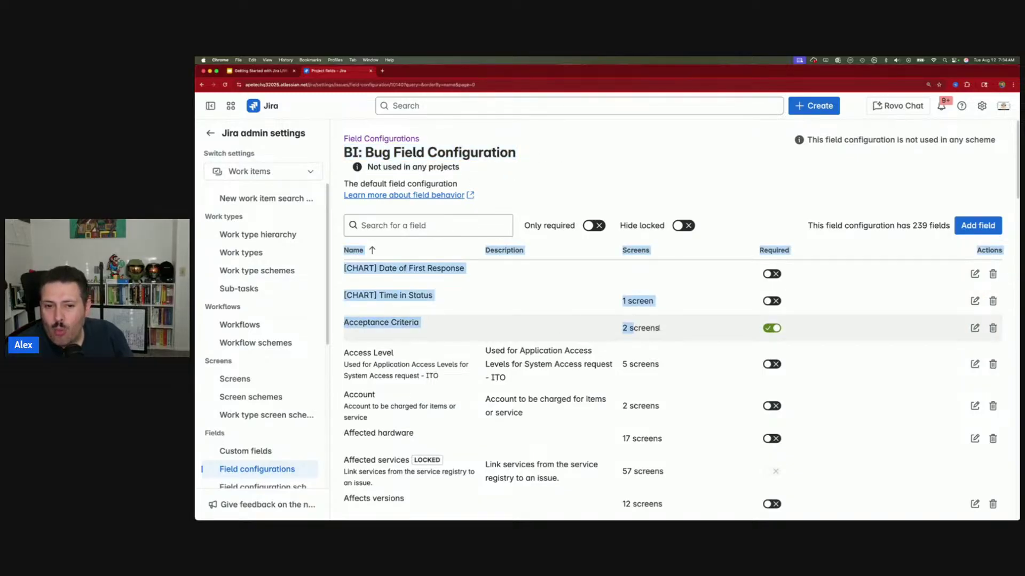
pyautogui.click(644, 327)
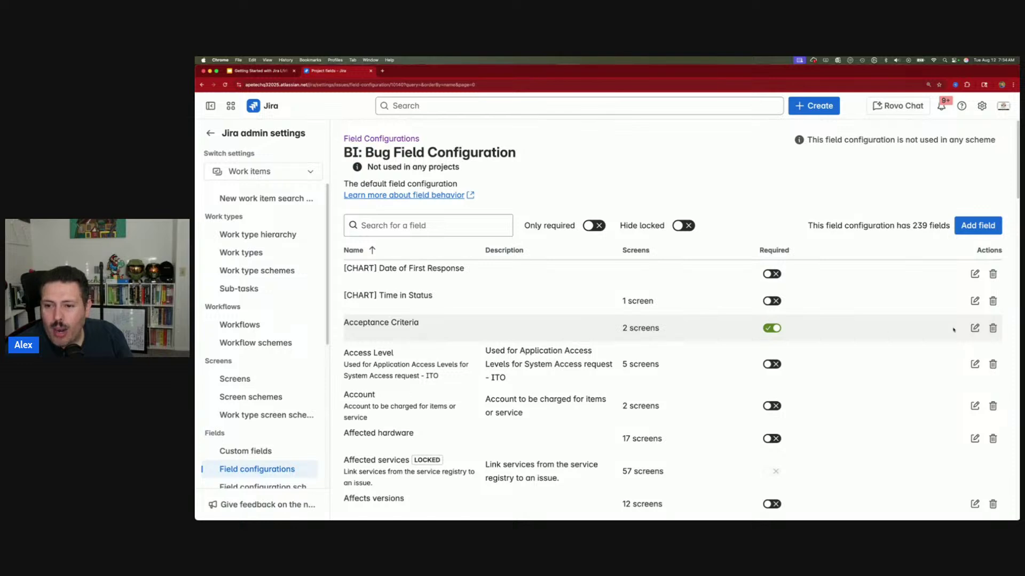
pyautogui.click(973, 327)
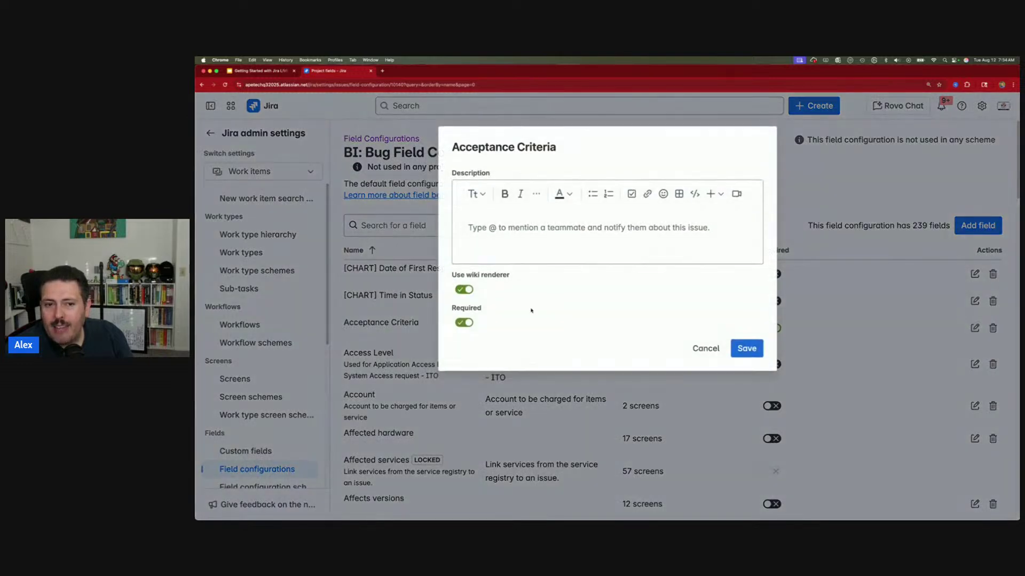
pyautogui.click(733, 350)
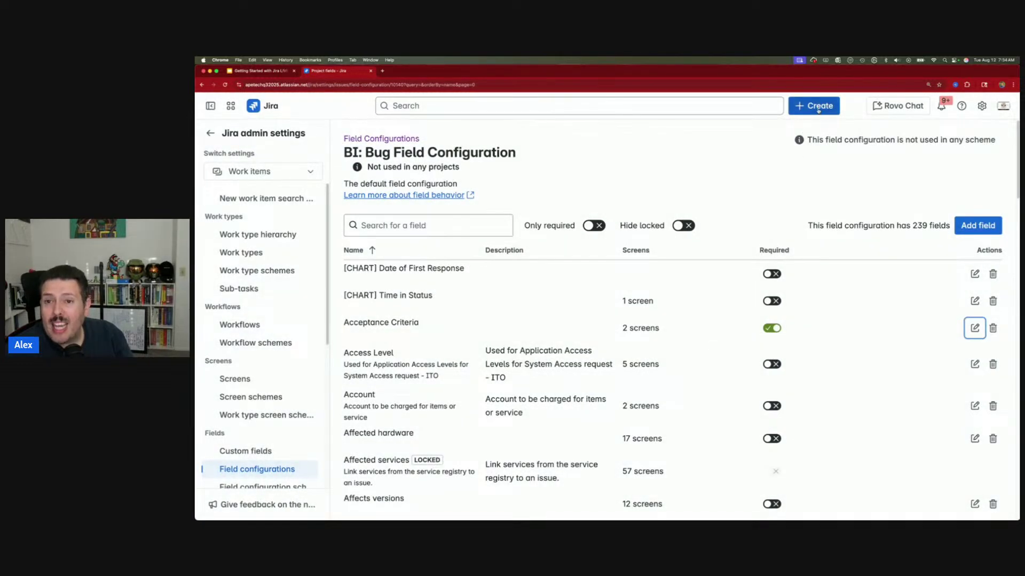
# Open another new Bug Invaders (BI) bug form, highlight the Acceptance Criteria label, and discard the form
pyautogui.click(818, 109)
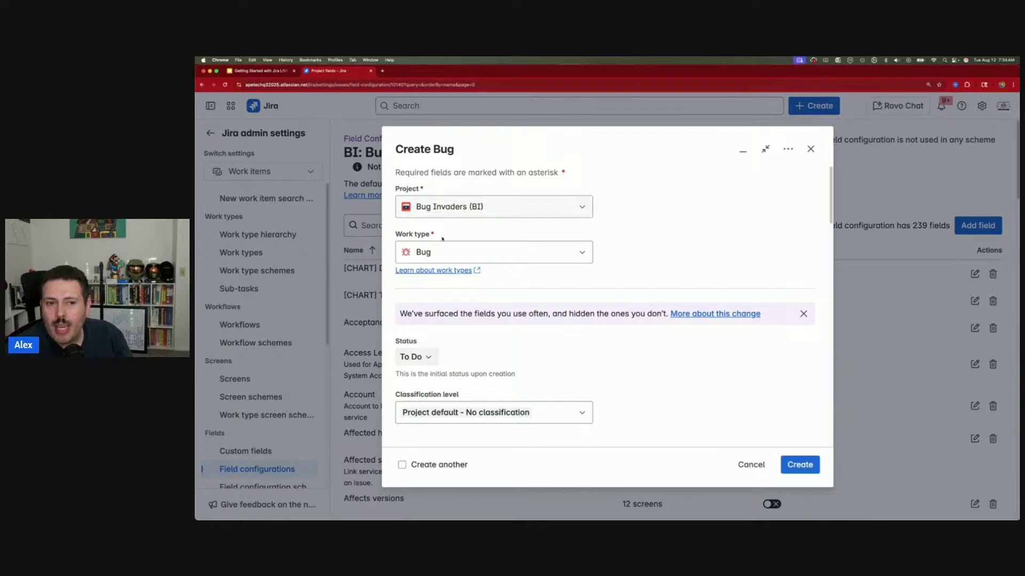
pyautogui.scroll(-10, 573, 337)
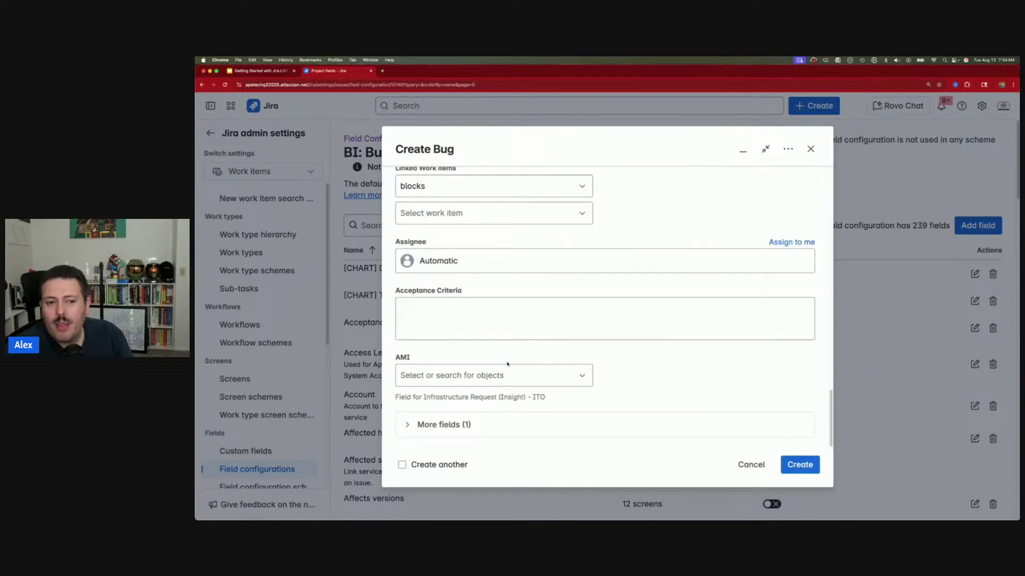
pyautogui.moveTo(432, 291); pyautogui.dragTo(483, 299)
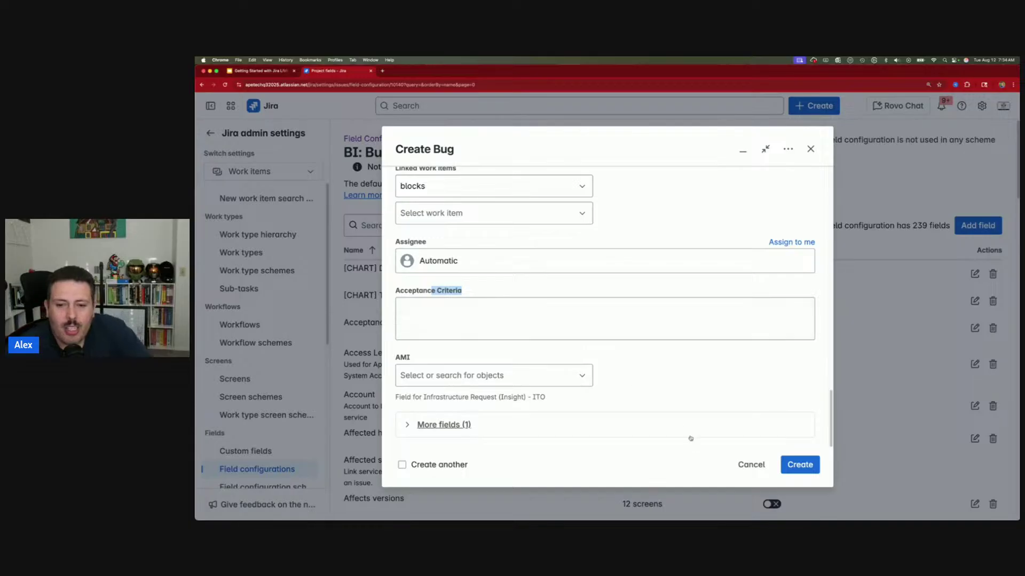
pyautogui.click(762, 469)
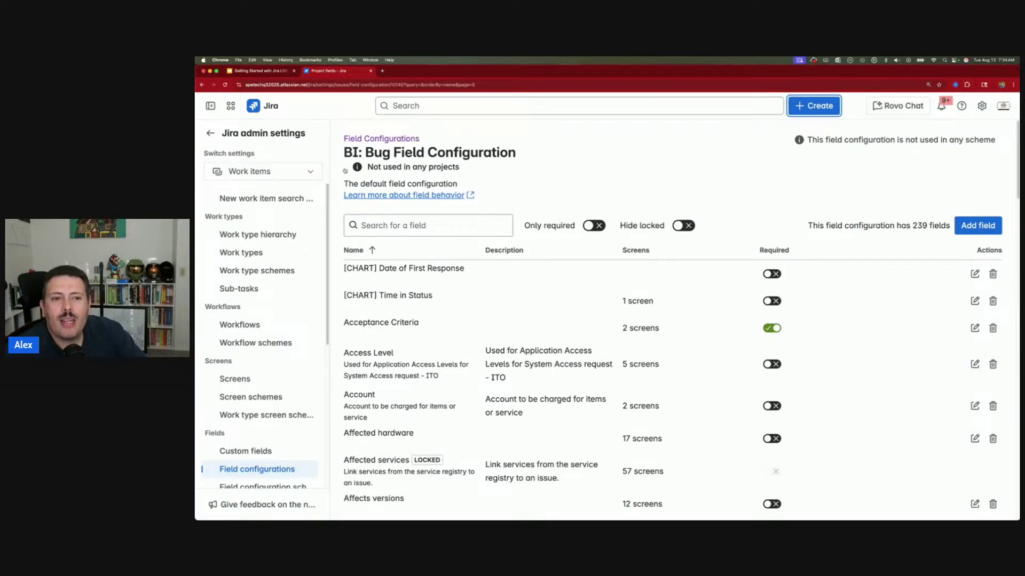
# Highlight the BI: Bug Field Configuration heading and return to the list of all field configurations
pyautogui.moveTo(351, 153); pyautogui.dragTo(510, 153)
pyautogui.click(510, 153)
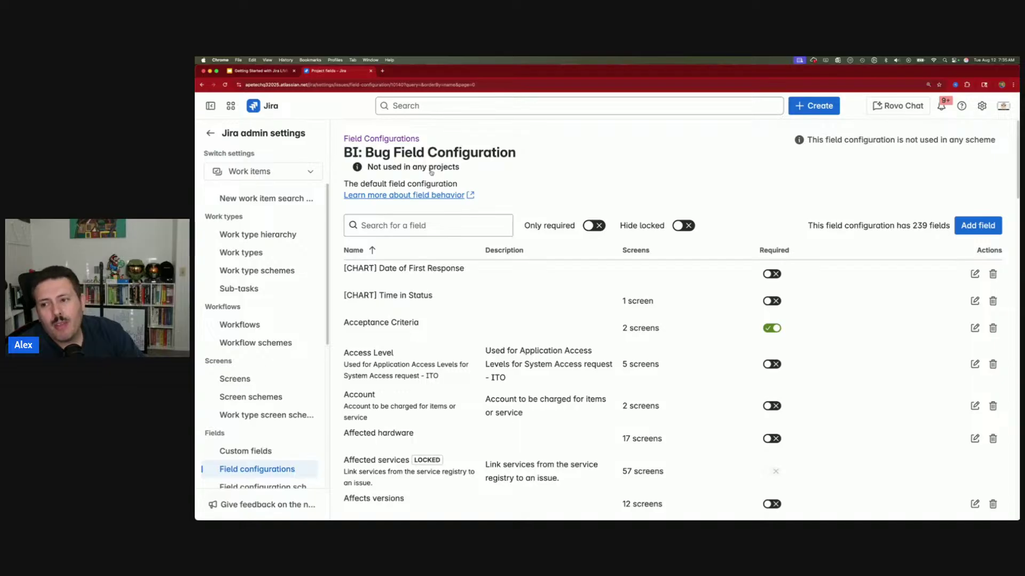
pyautogui.click(274, 475)
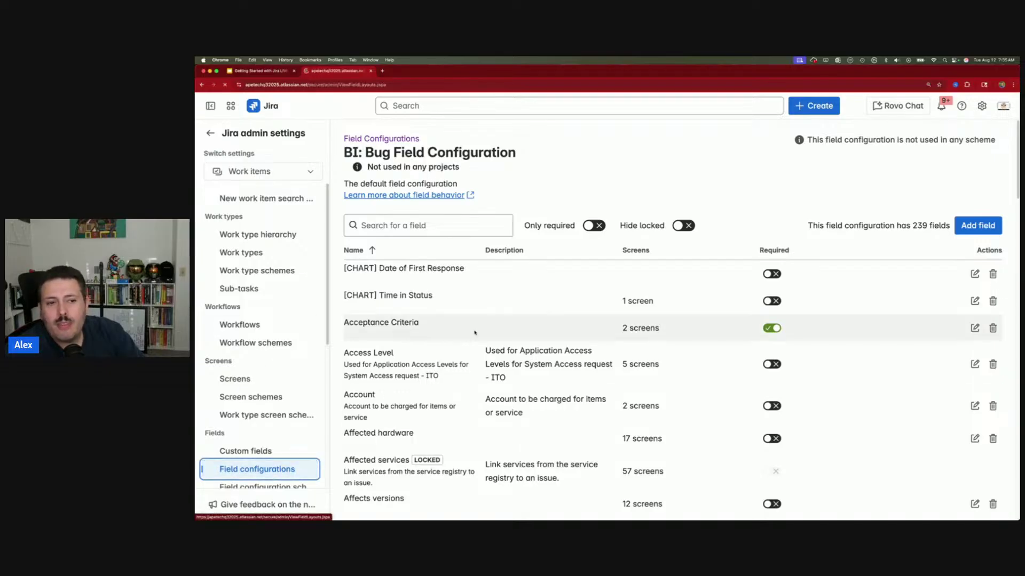
pyautogui.scroll(-1, 417, 445)
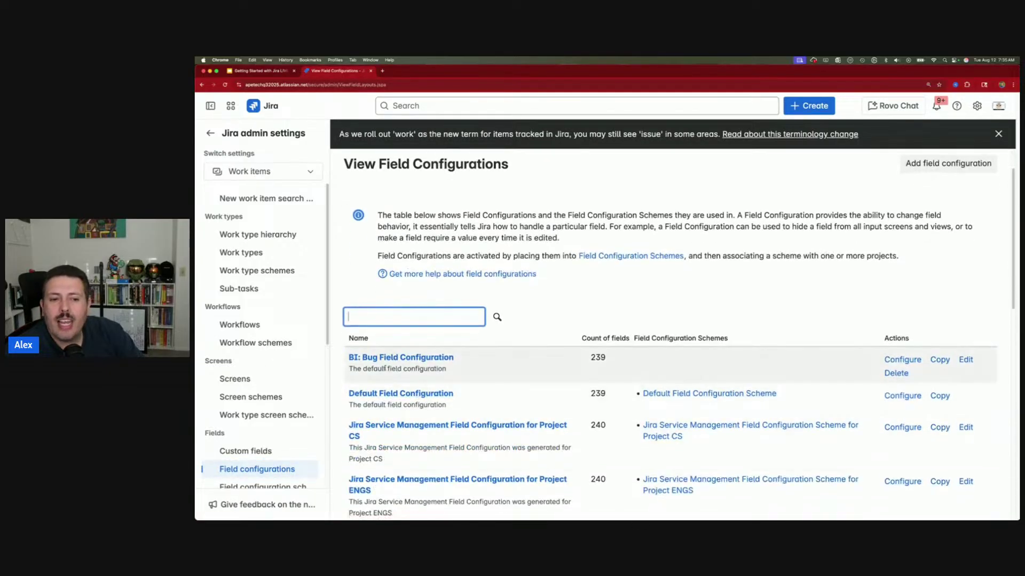
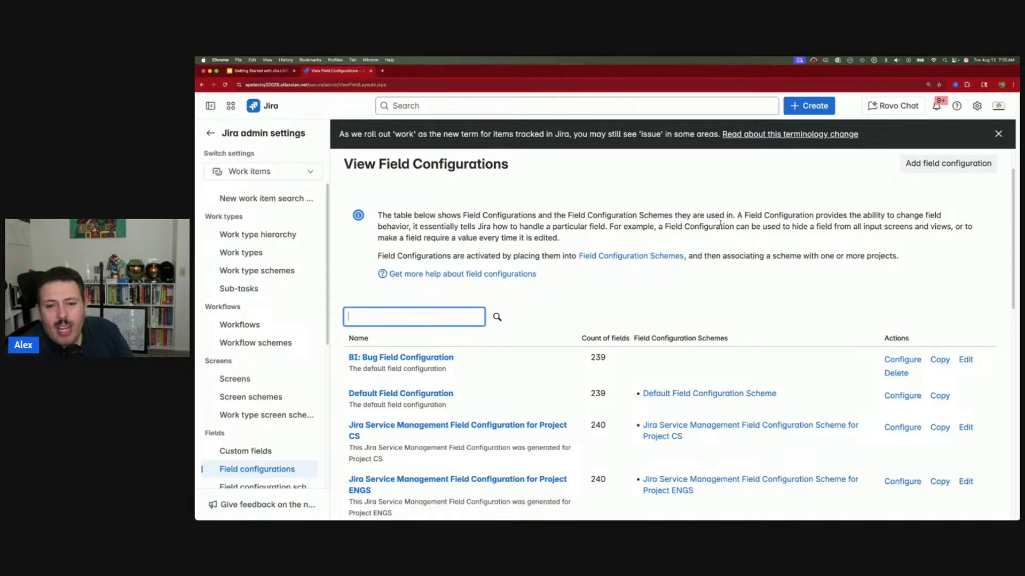
# Open the field configuration schemes and review the projects associated with the Default Field Configuration Scheme
pyautogui.scroll(-3, 245, 395)
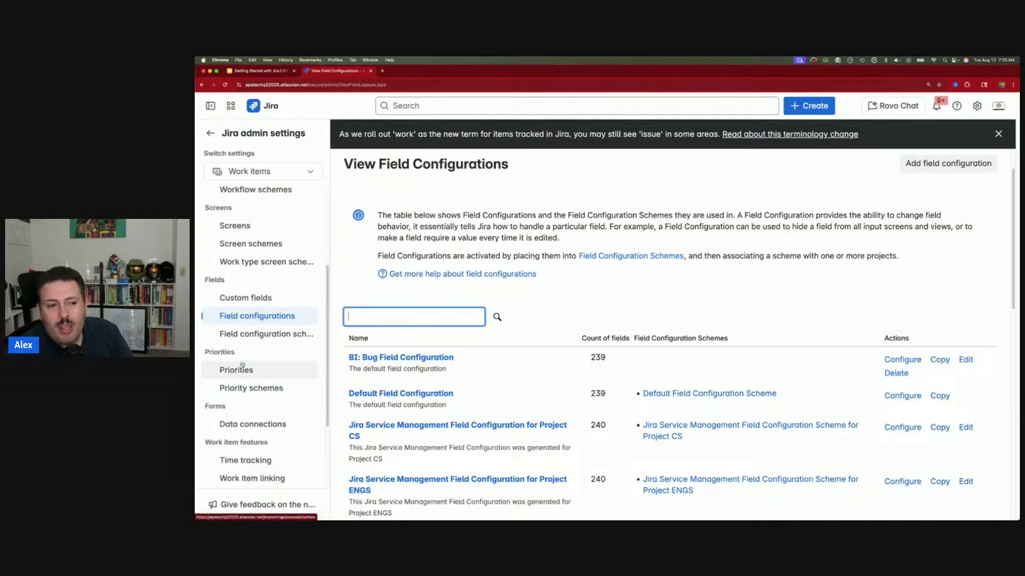
pyautogui.click(246, 336)
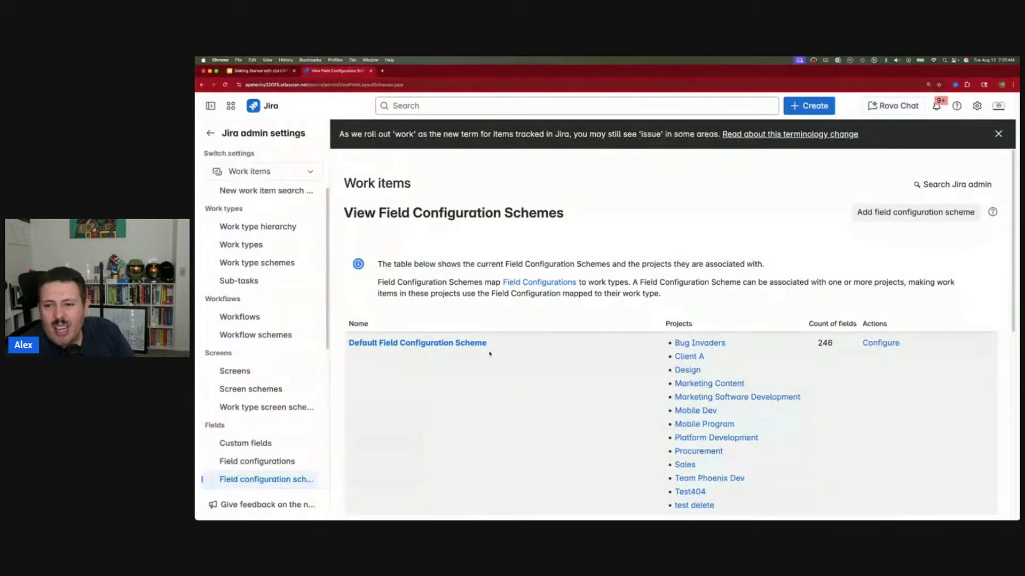
pyautogui.scroll(-3, 489, 353)
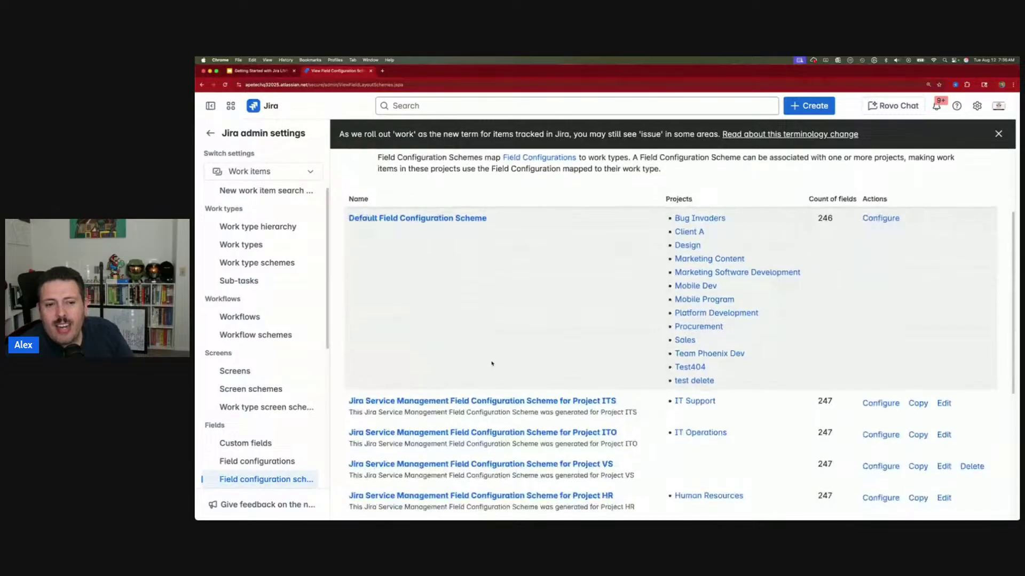
pyautogui.scroll(-5, 489, 299)
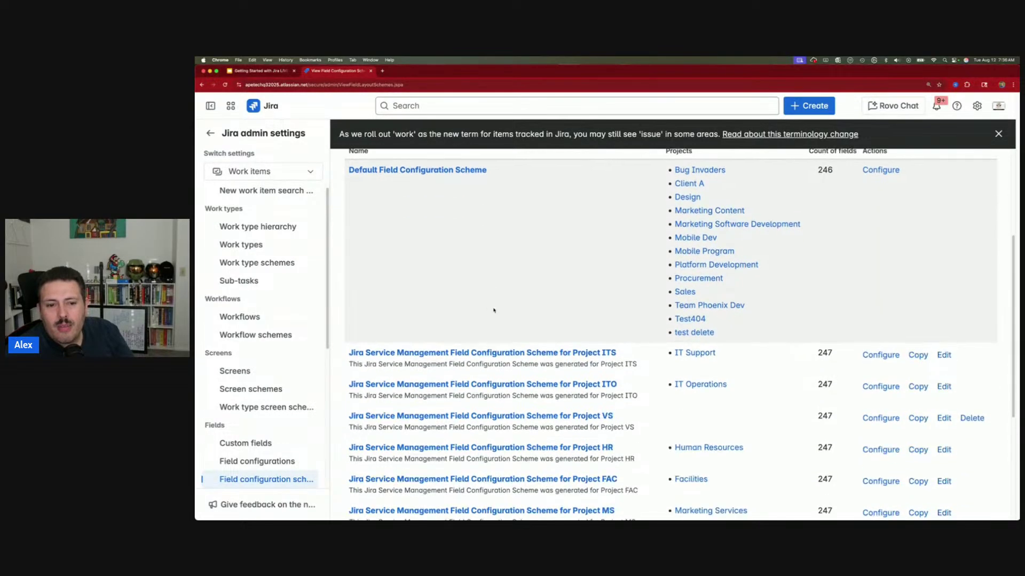
pyautogui.scroll(8, 493, 313)
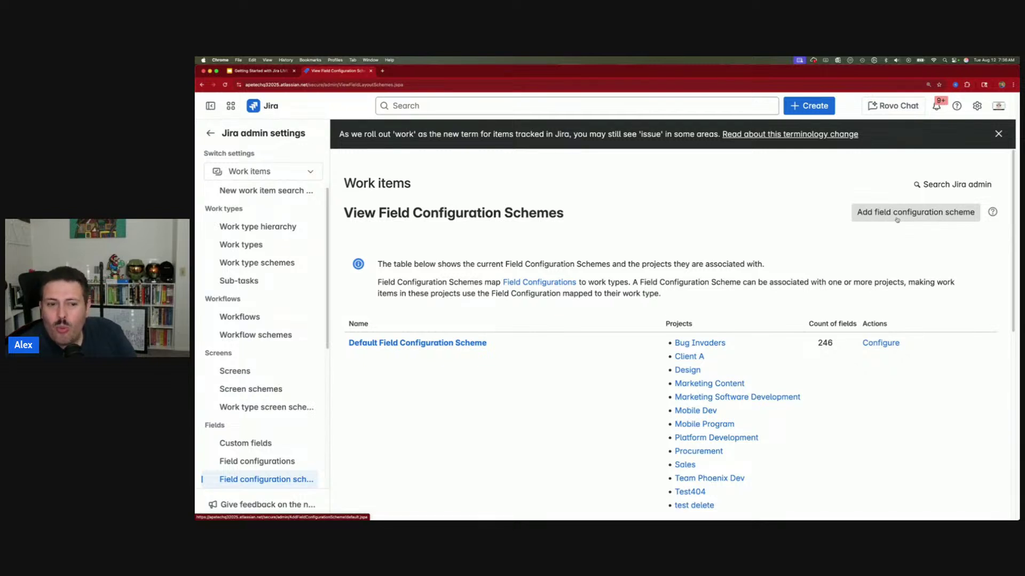
# Start a new field configuration scheme and name it "BI: Default Field Configuration Scheme"
pyautogui.click(912, 213)
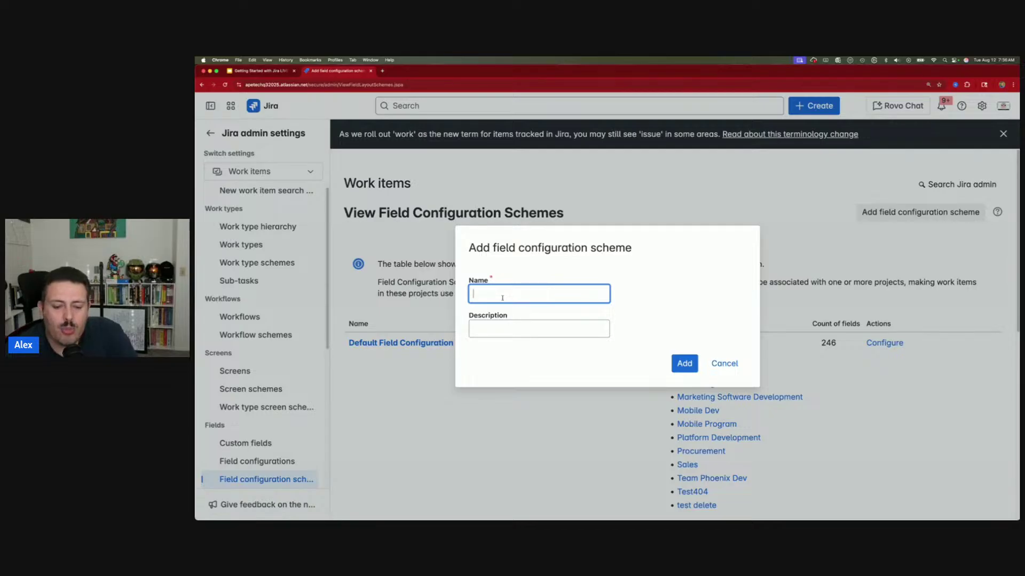
pyautogui.write('Bl: ')
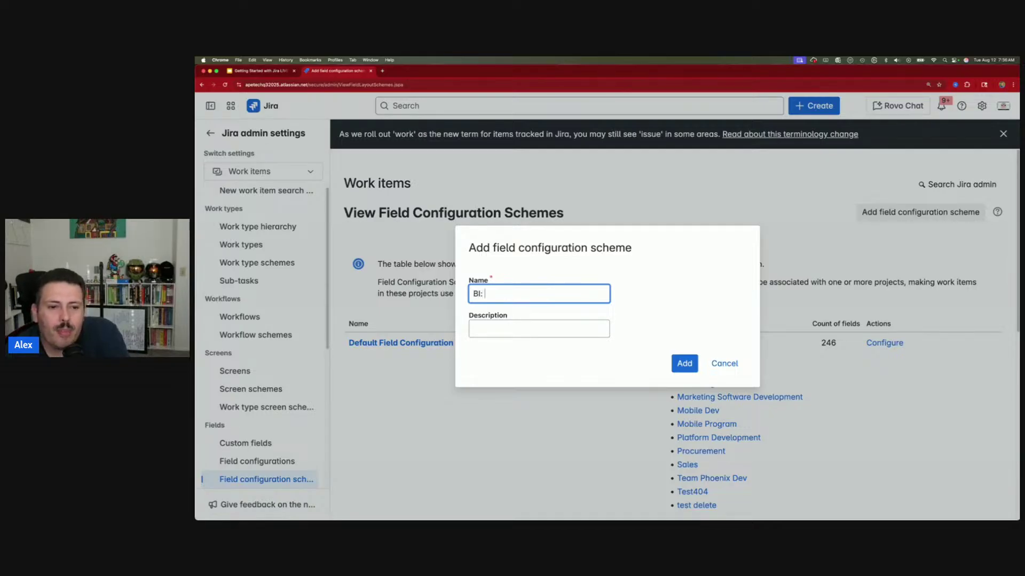
pyautogui.write('Def')
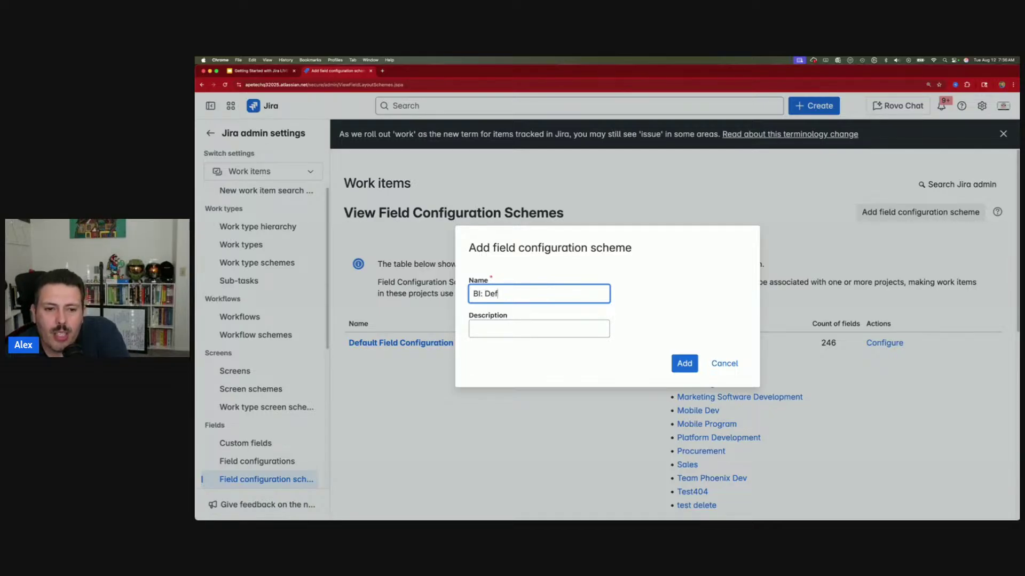
pyautogui.write('ault Field C')
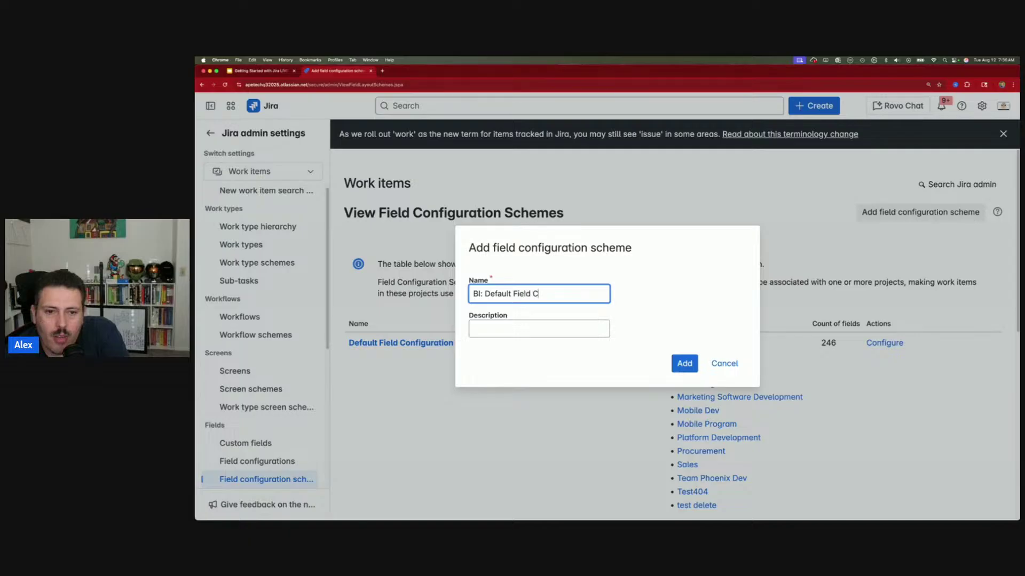
pyautogui.write('onfiguration Scheme')
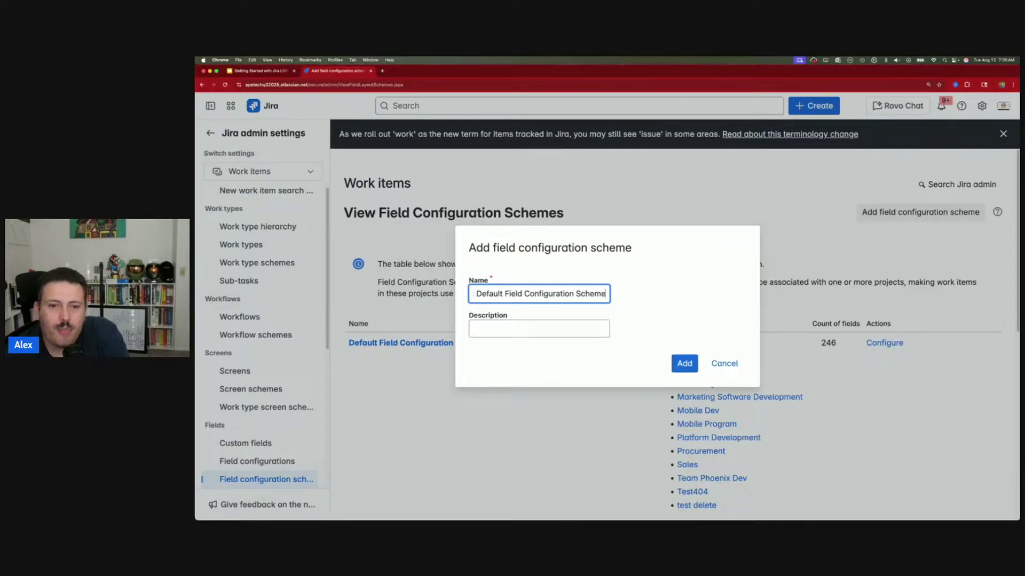
# Highlight the BI prefix, the word Scheme and the full text of the new scheme's name
pyautogui.moveTo(532, 293); pyautogui.dragTo(470, 293)
pyautogui.click(477, 294)
pyautogui.click(484, 294)
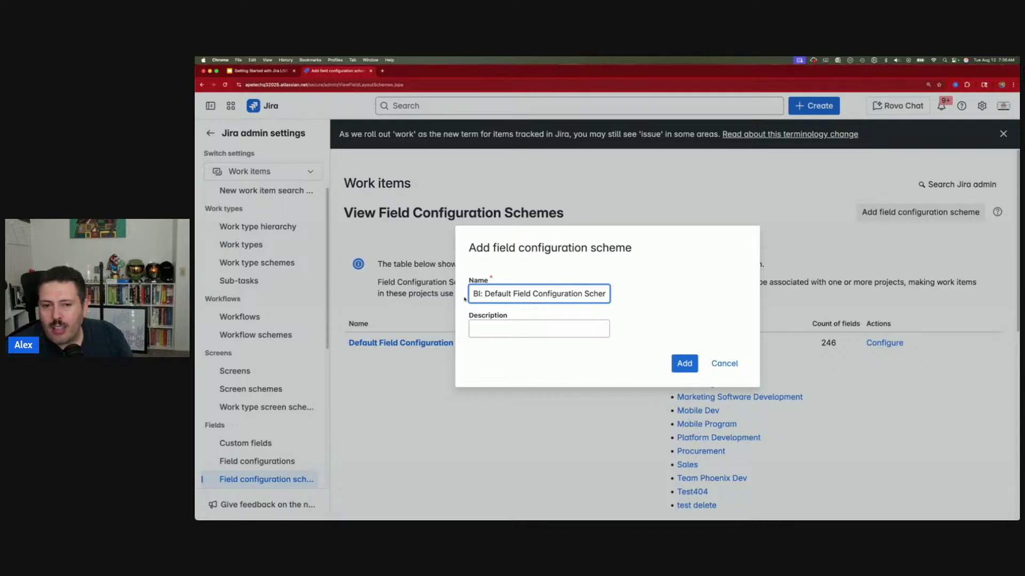
pyautogui.moveTo(473, 294)
pyautogui.mouseDown()
pyautogui.moveTo(611, 294)
pyautogui.moveTo(455, 297)
pyautogui.mouseUp()
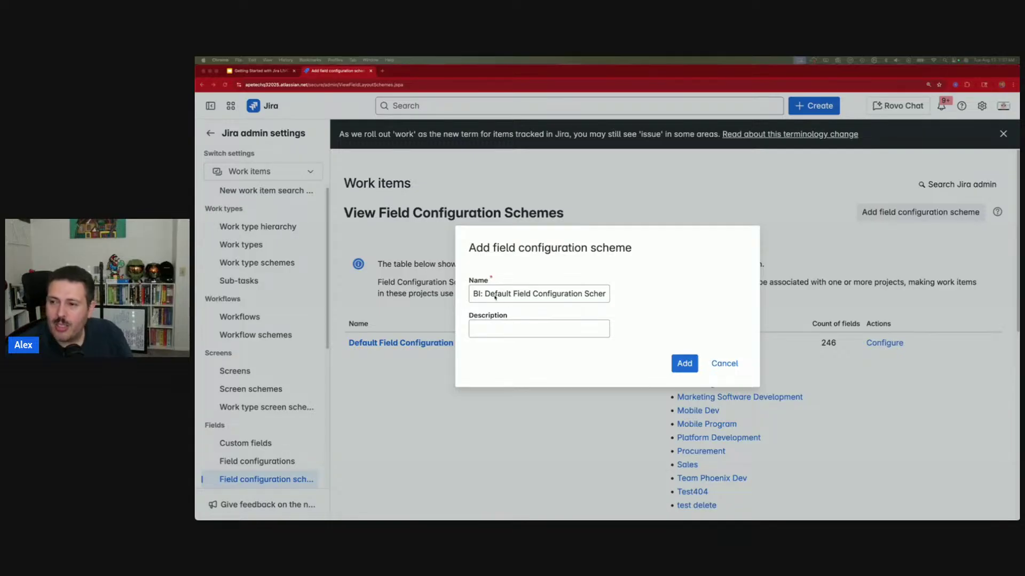
pyautogui.moveTo(584, 294); pyautogui.dragTo(622, 297)
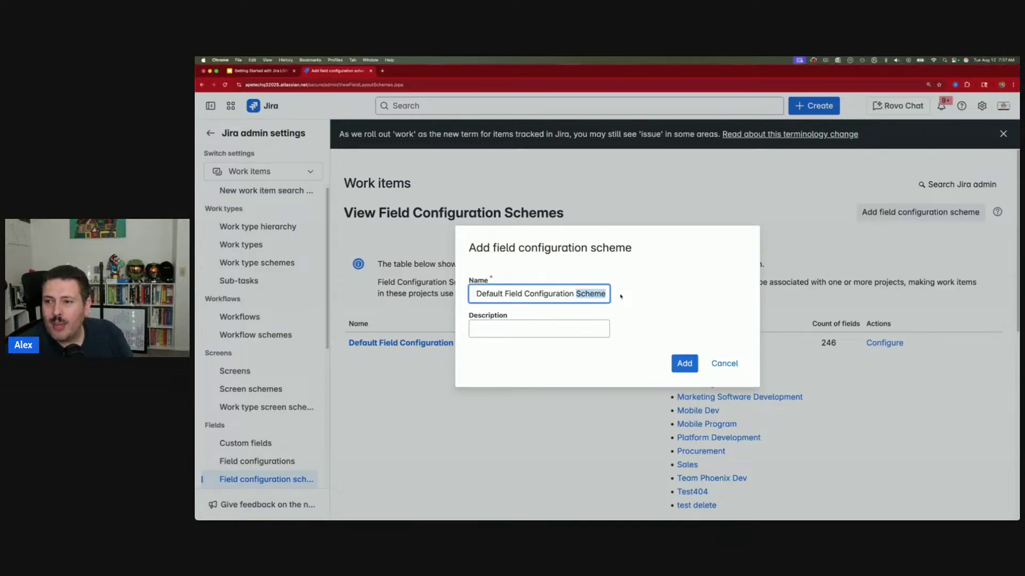
pyautogui.click(571, 293)
pyautogui.moveTo(570, 293); pyautogui.dragTo(615, 299)
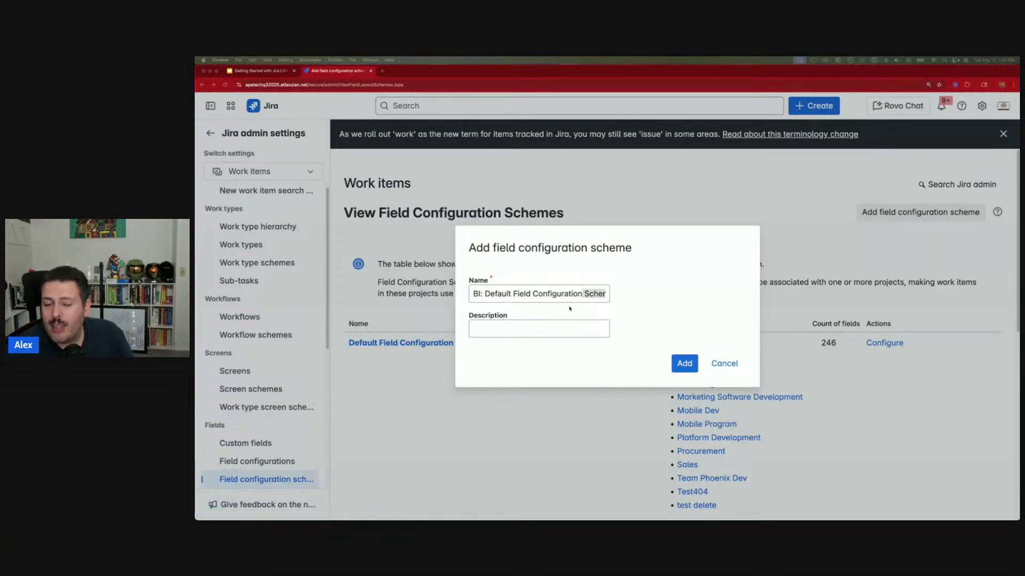
pyautogui.click(509, 293)
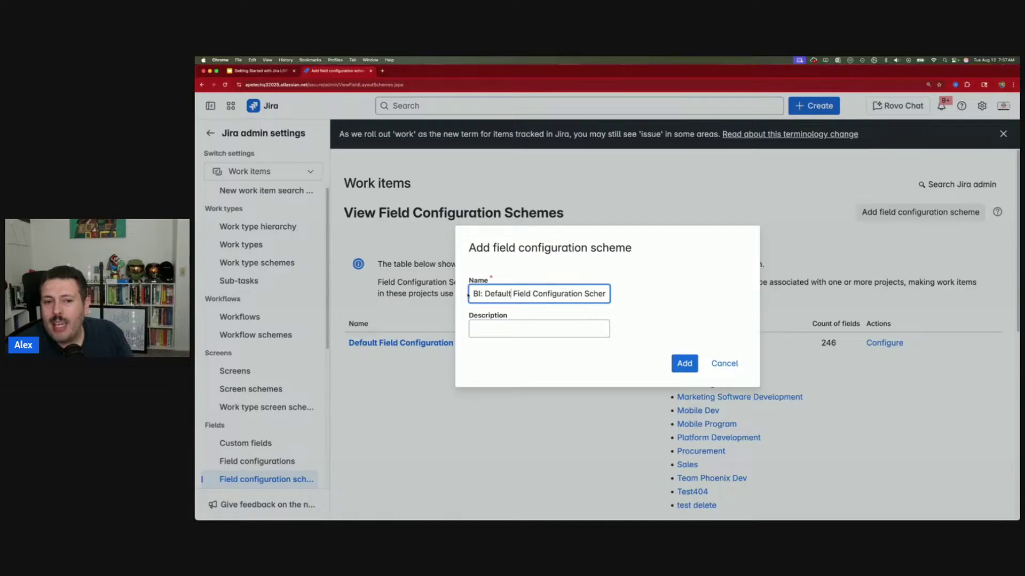
pyautogui.moveTo(478, 294); pyautogui.dragTo(610, 300)
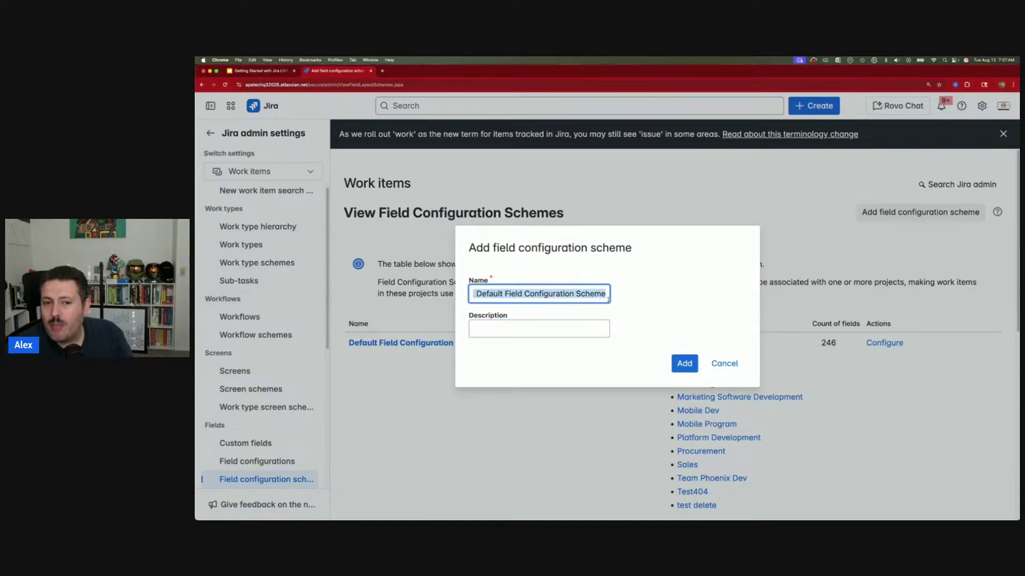
pyautogui.click(576, 294)
pyautogui.moveTo(524, 294); pyautogui.dragTo(471, 294)
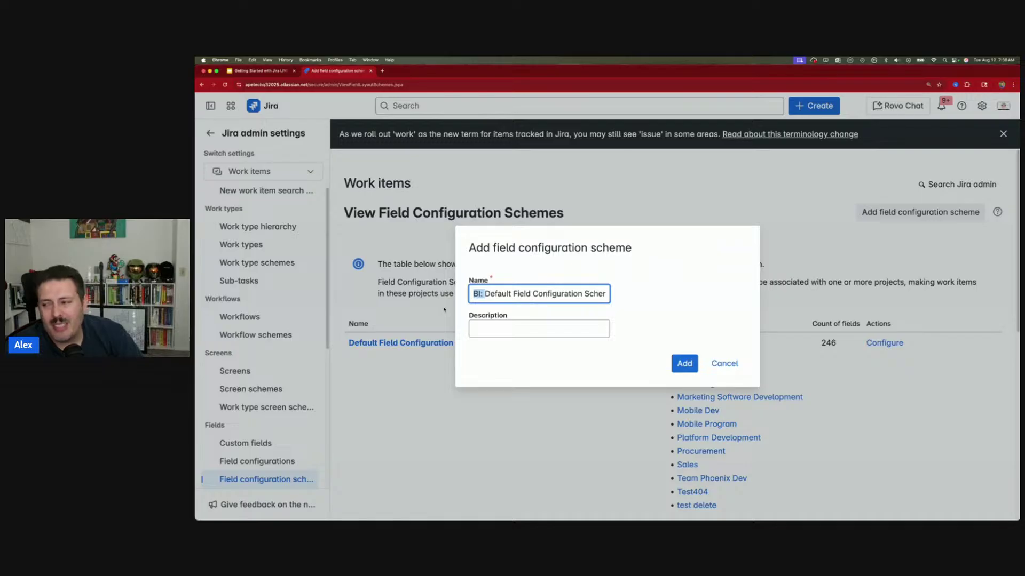
pyautogui.click(480, 298)
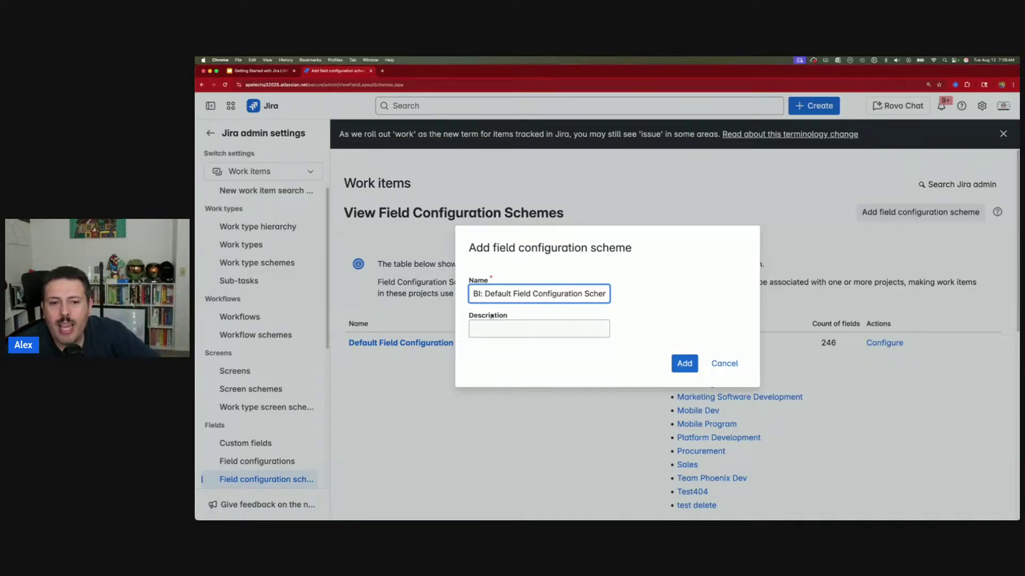
# Add the scheme with an empty description and highlight its name in the configuration page heading
pyautogui.click(477, 326)
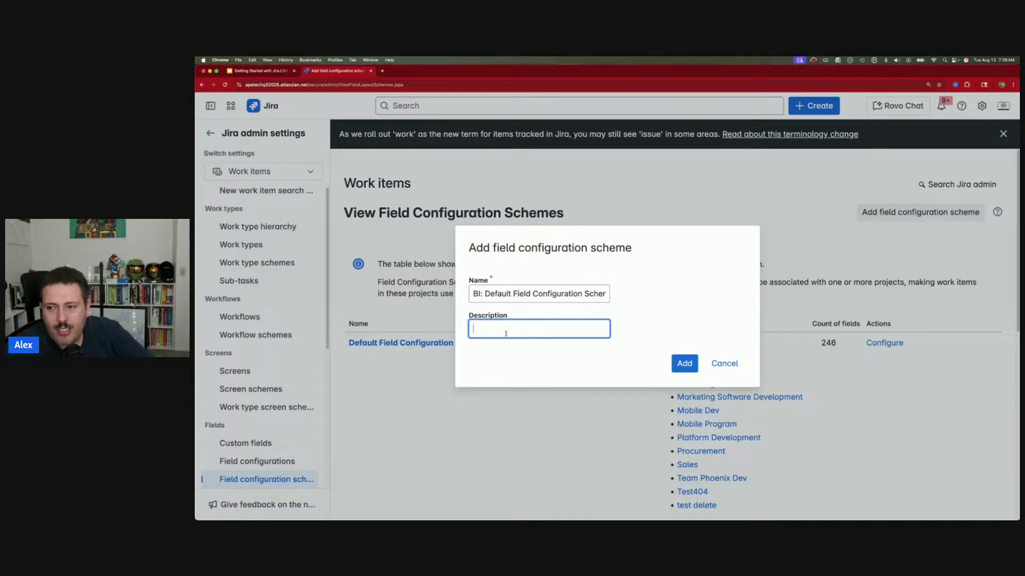
pyautogui.click(684, 364)
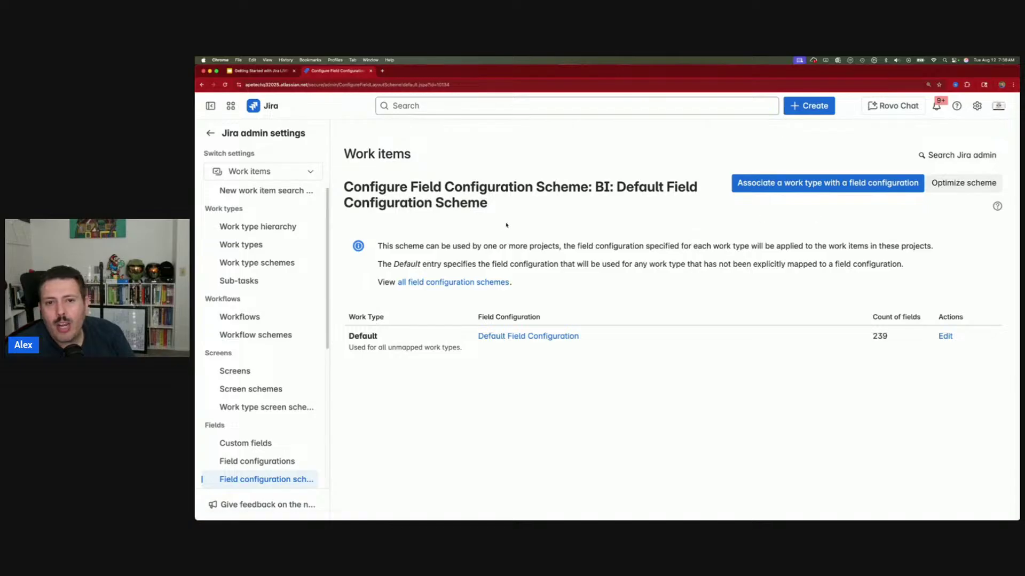
pyautogui.moveTo(338, 201); pyautogui.dragTo(514, 203)
pyautogui.click(628, 198)
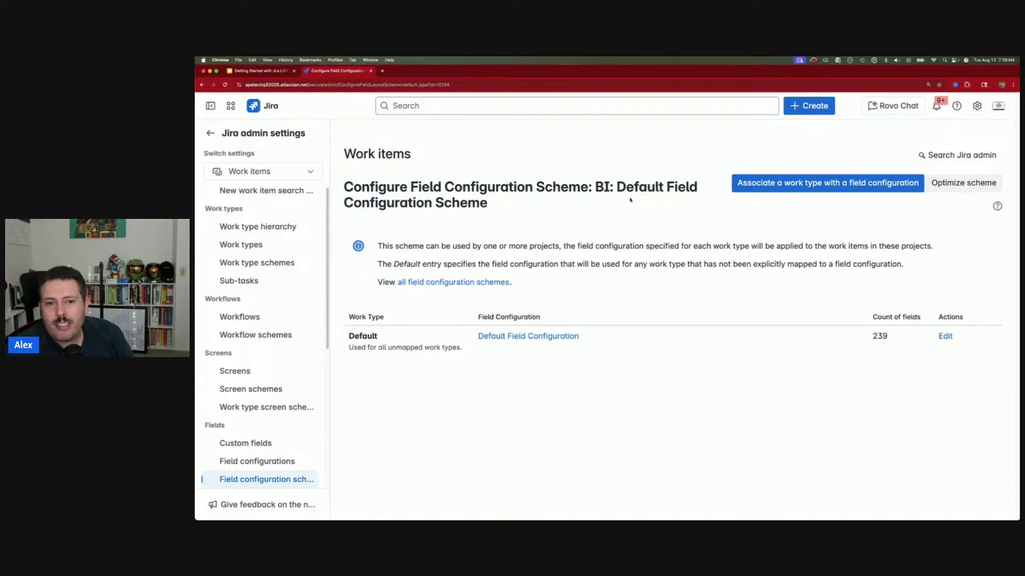
pyautogui.moveTo(596, 186); pyautogui.dragTo(643, 208)
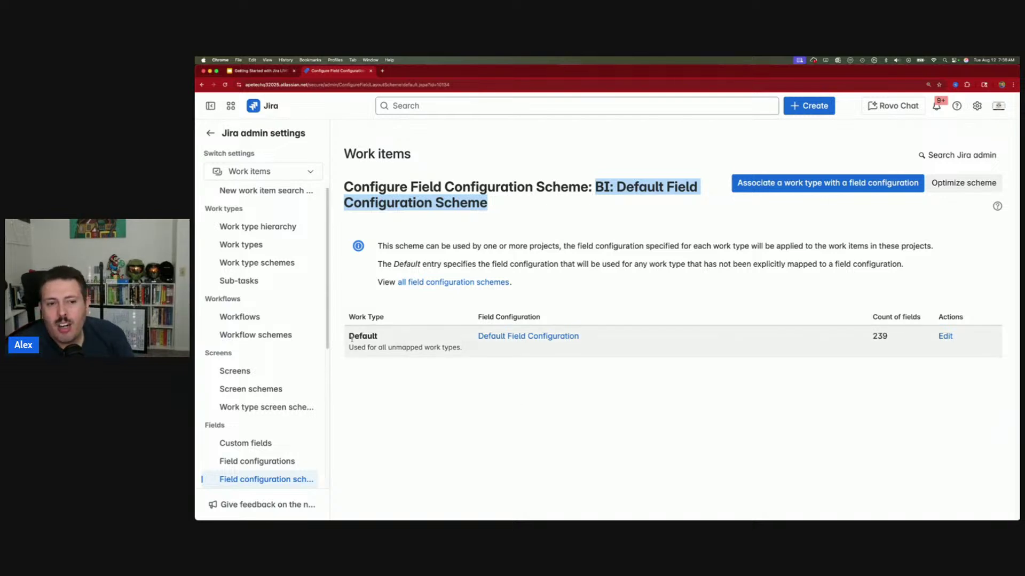
pyautogui.click(381, 340)
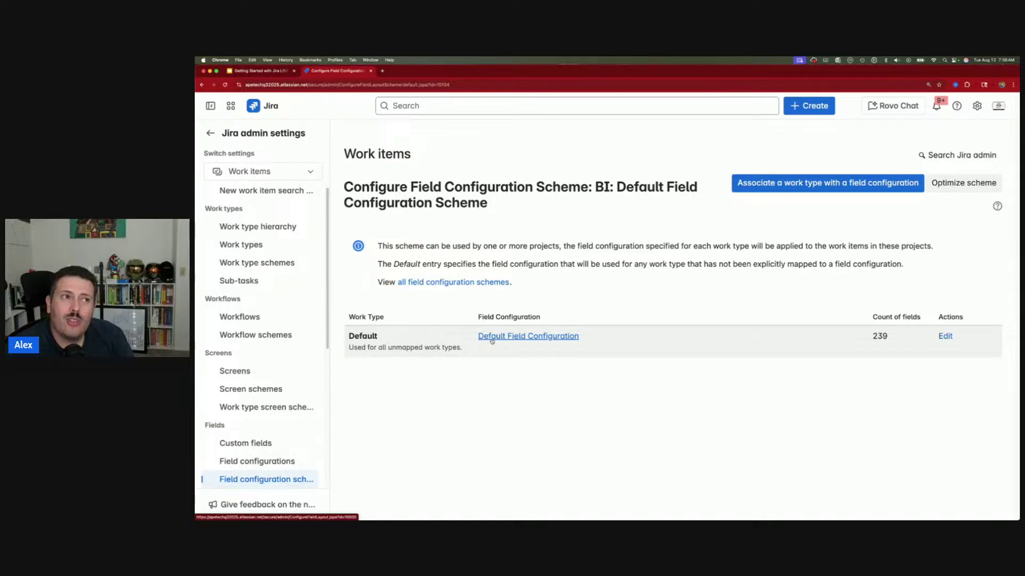
# Check which field configurations can be assigned to the scheme's Default entry and leave the edit page without updating it
pyautogui.click(945, 336)
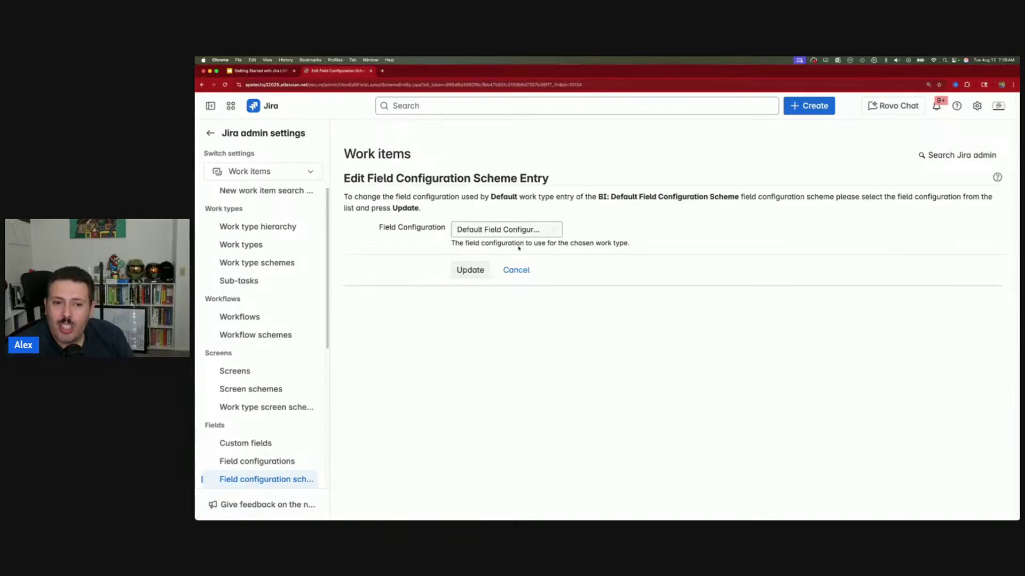
pyautogui.click(499, 229)
pyautogui.scroll(-5, 480, 310)
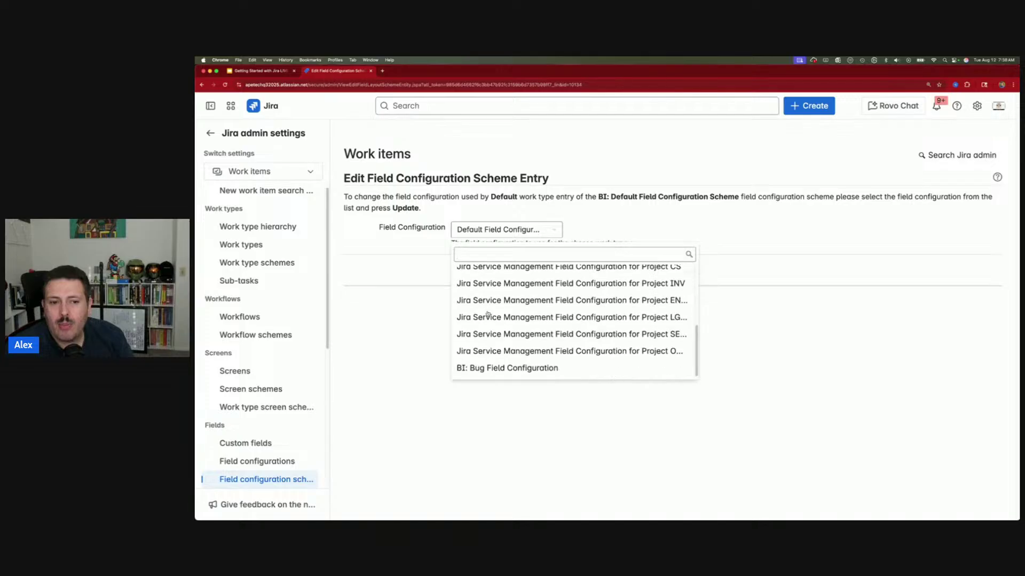
pyautogui.click(901, 377)
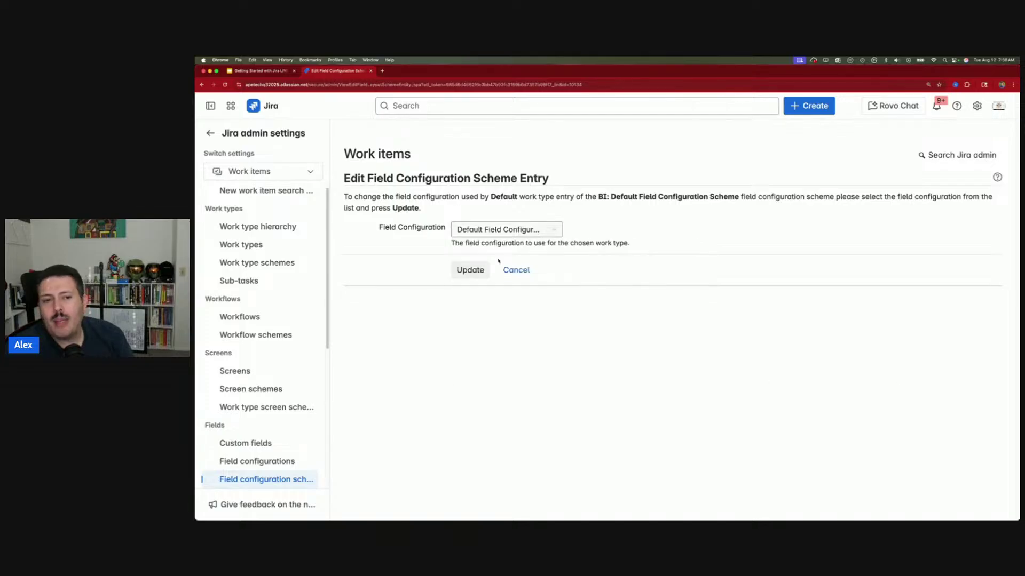
pyautogui.click(515, 270)
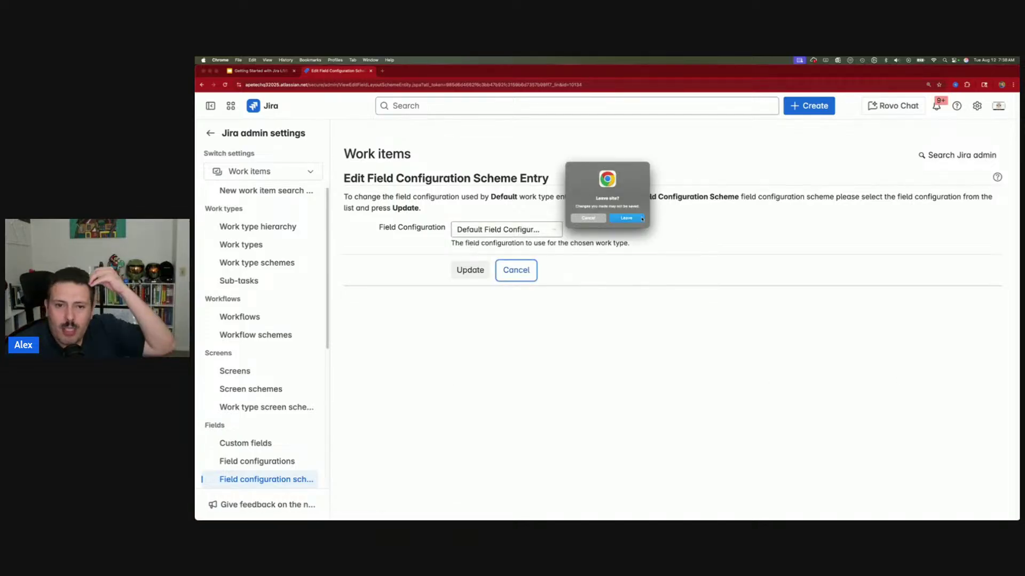
pyautogui.click(626, 218)
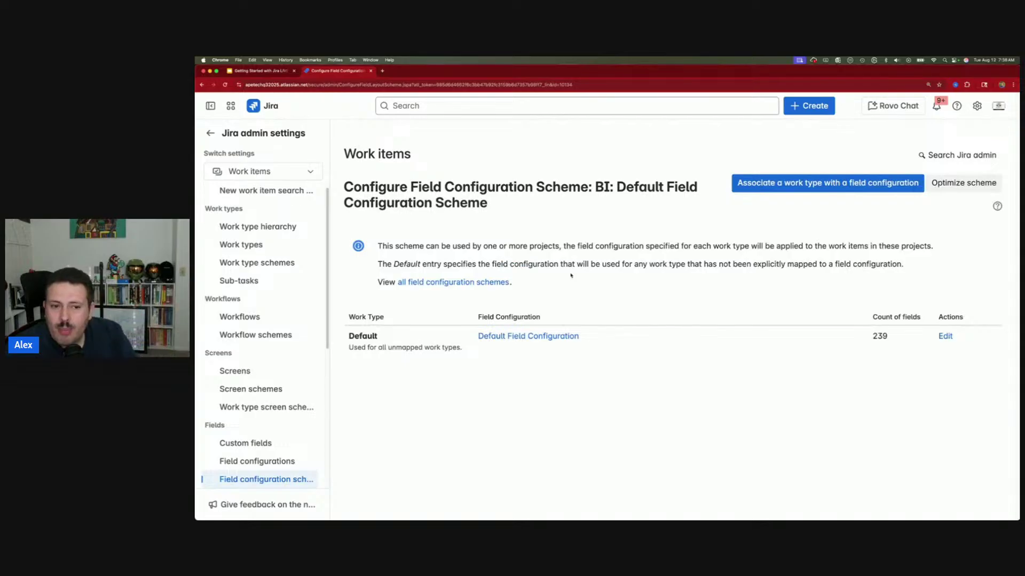
# Highlight the scheme's Default work type entry and the description beneath it
pyautogui.moveTo(354, 317)
pyautogui.mouseDown()
pyautogui.moveTo(376, 317)
pyautogui.moveTo(381, 336)
pyautogui.mouseUp()
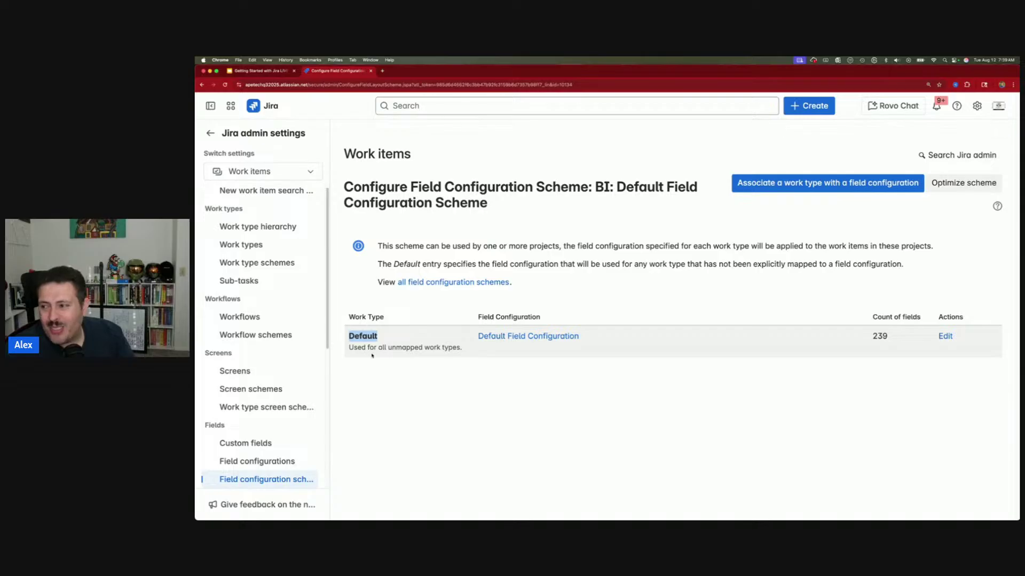
pyautogui.moveTo(346, 352); pyautogui.dragTo(457, 349)
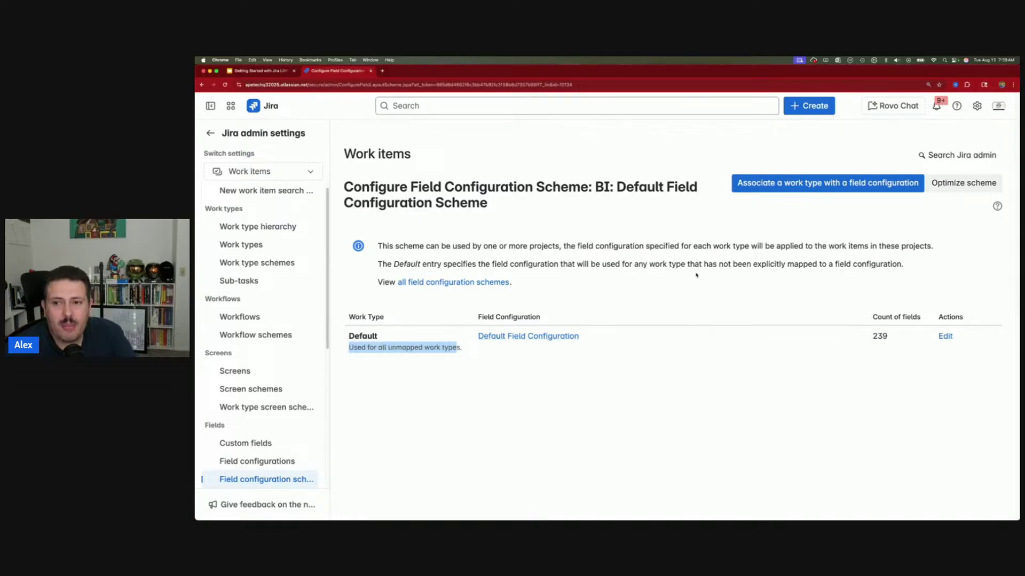
# Start associating a work type with a field configuration in the scheme and choose Bug as the issue type
pyautogui.click(813, 185)
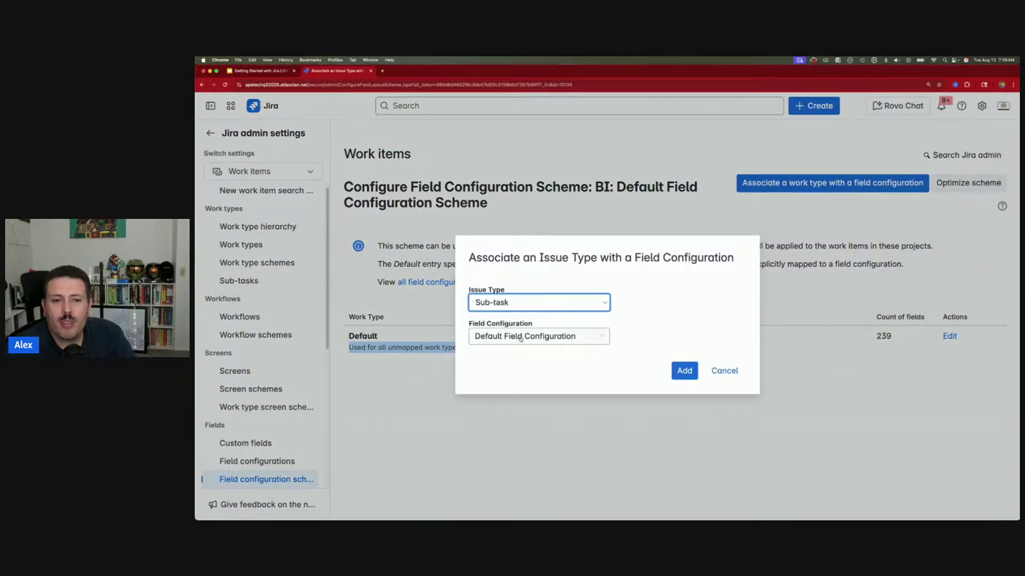
pyautogui.click(517, 303)
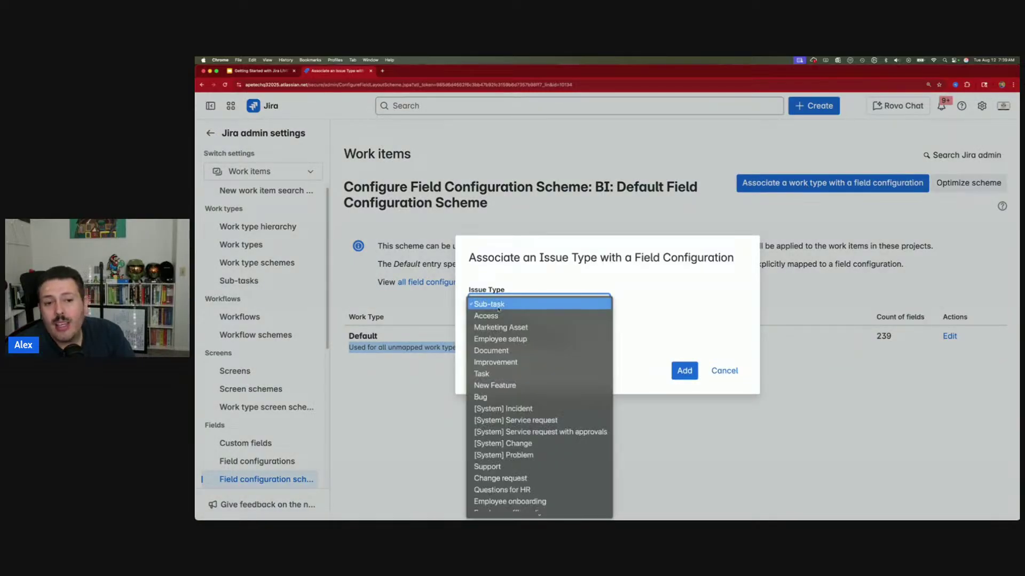
pyautogui.click(499, 397)
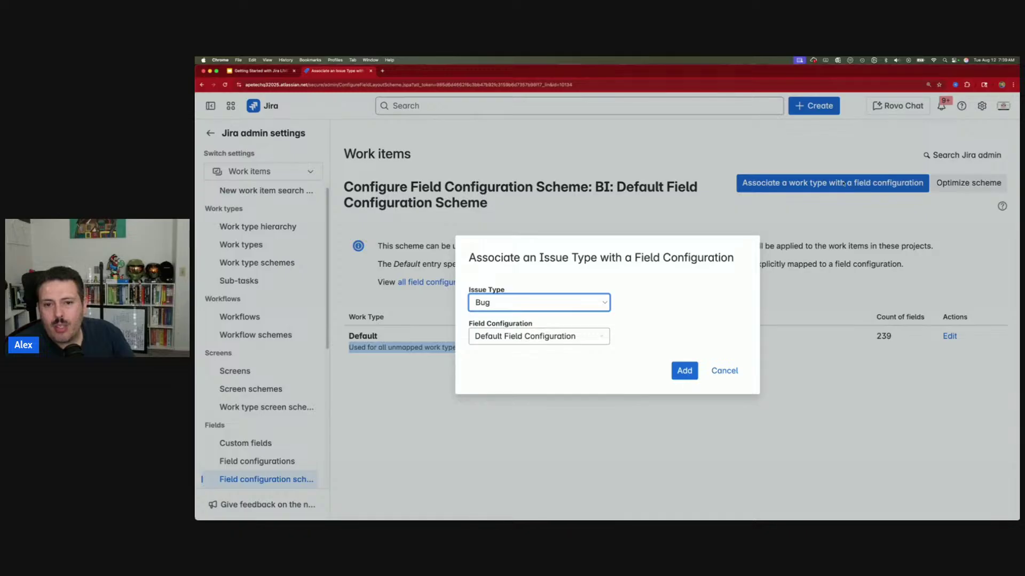
# Highlight the Issue Type wording in the association dialog's title and in its field label
pyautogui.moveTo(539, 258); pyautogui.dragTo(598, 258)
pyautogui.moveTo(466, 292); pyautogui.dragTo(516, 291)
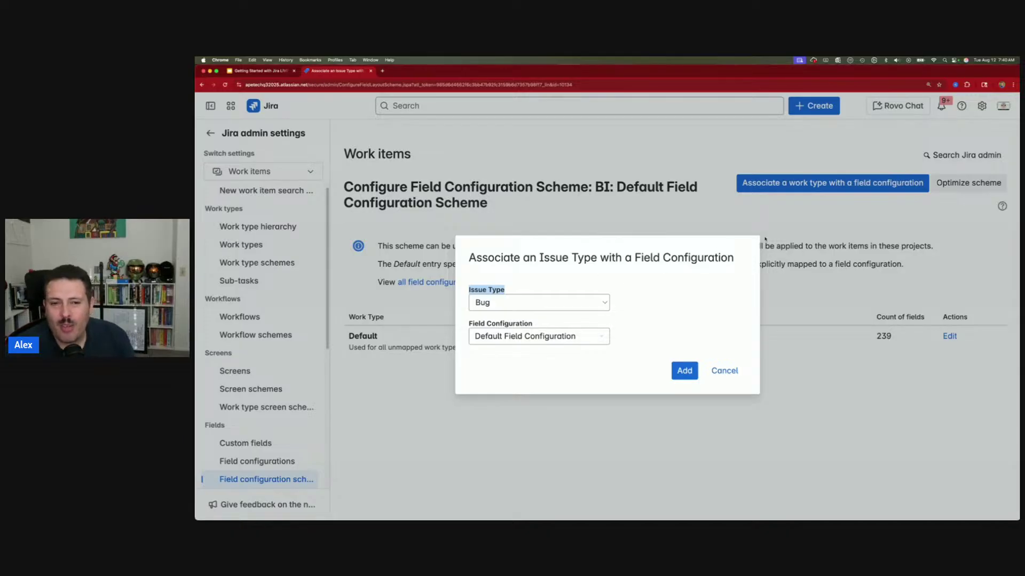
pyautogui.click(786, 187)
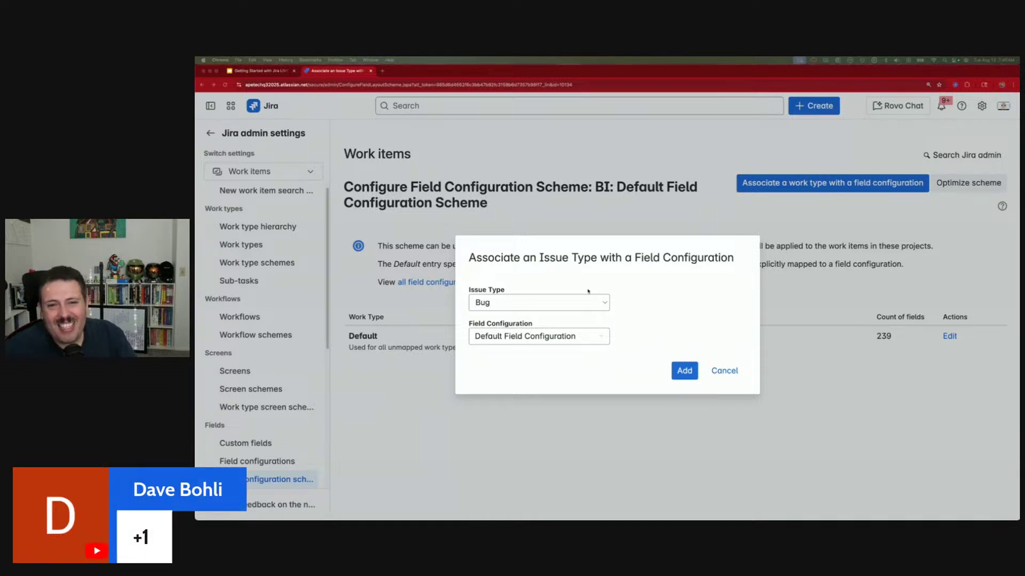
pyautogui.moveTo(595, 260); pyautogui.dragTo(523, 260)
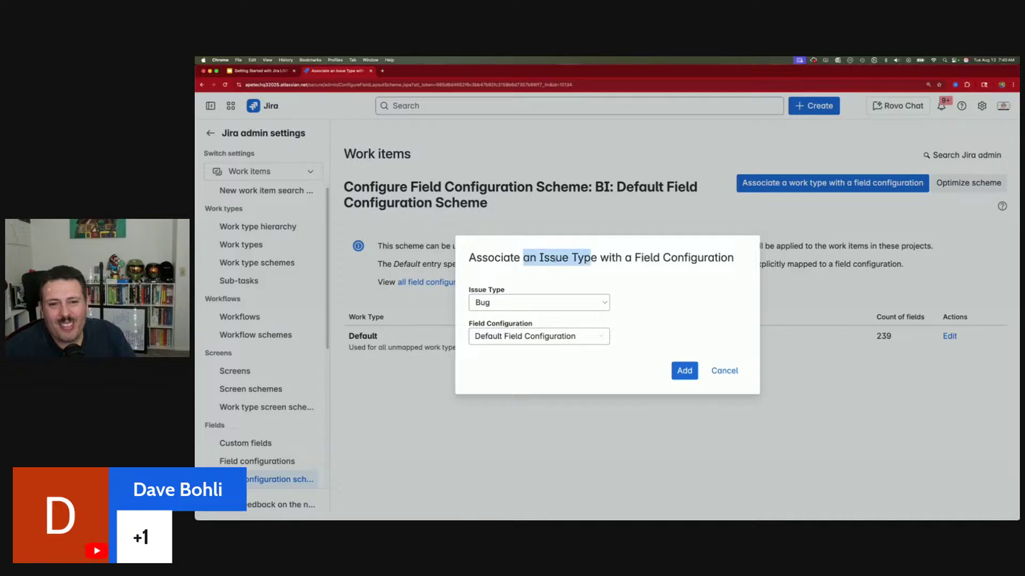
pyautogui.click(603, 260)
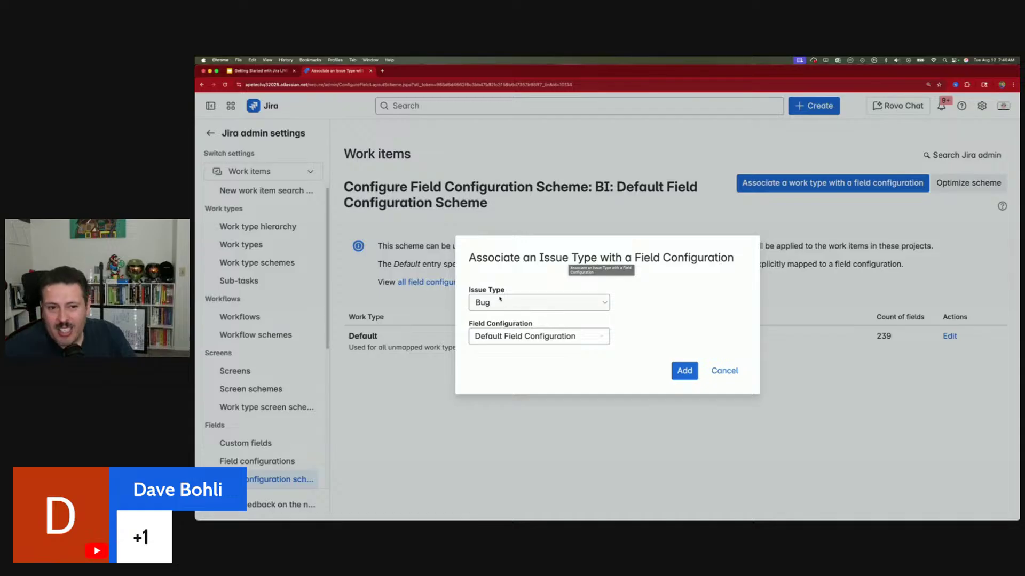
pyautogui.moveTo(475, 290); pyautogui.dragTo(510, 290)
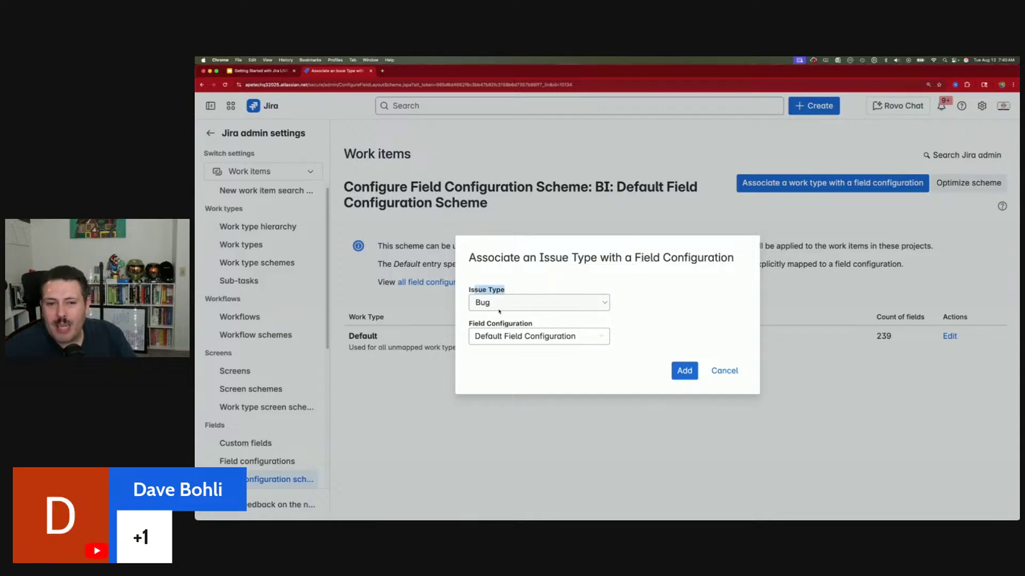
# Assign BI: Bug Field Configuration to the Bug work type and add the association to the scheme
pyautogui.click(515, 335)
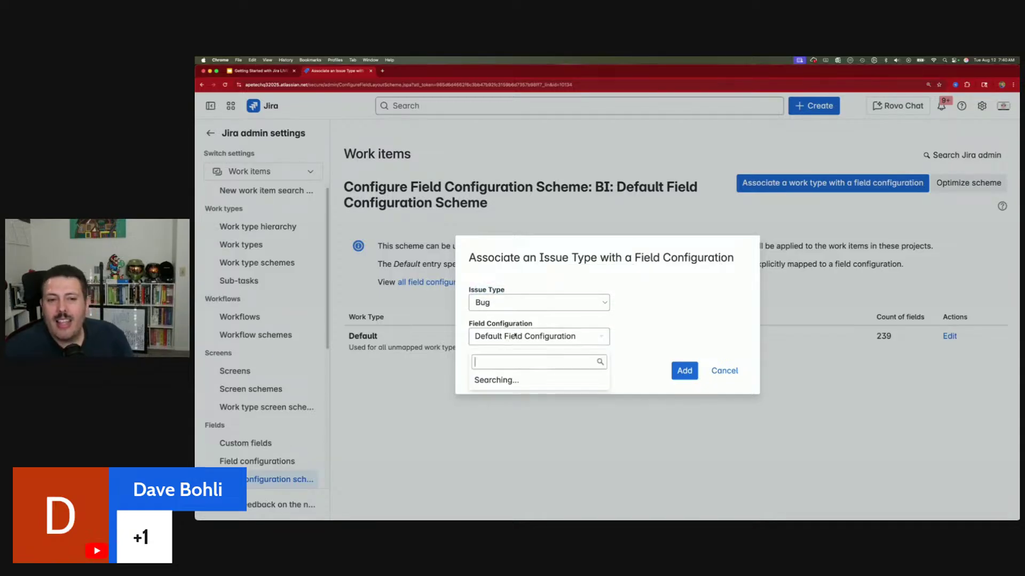
pyautogui.scroll(-5, 533, 413)
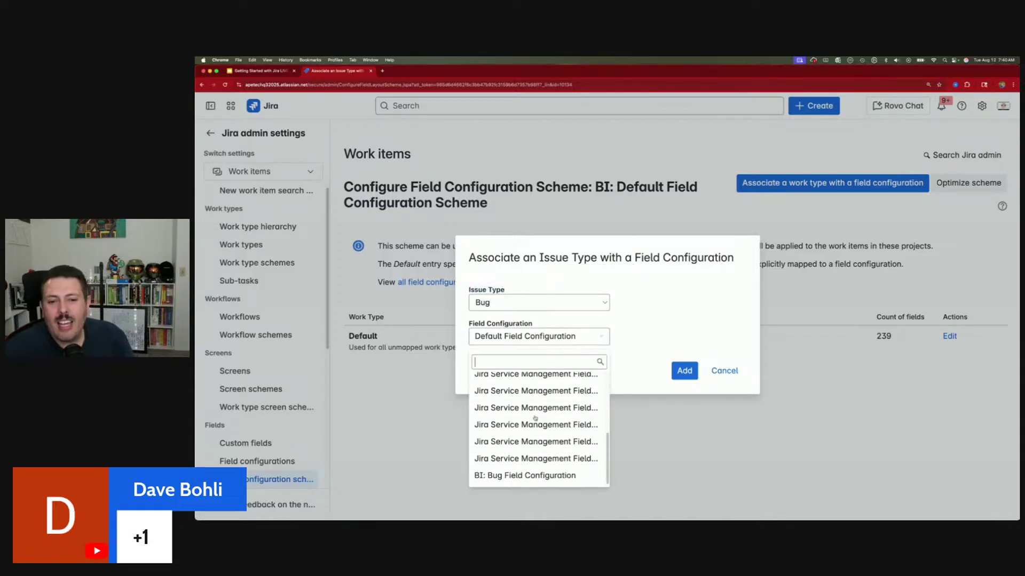
pyautogui.click(495, 475)
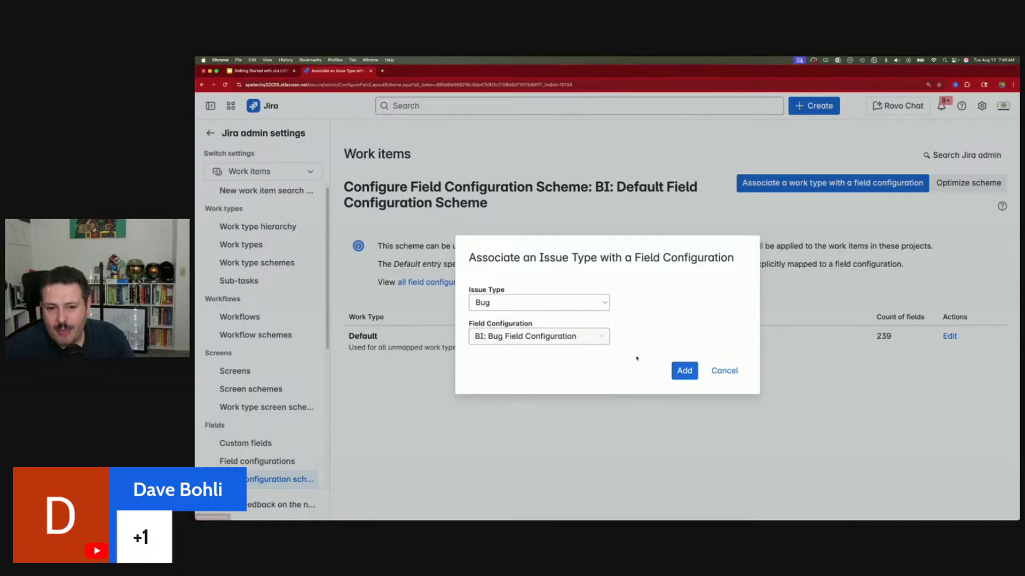
pyautogui.click(677, 371)
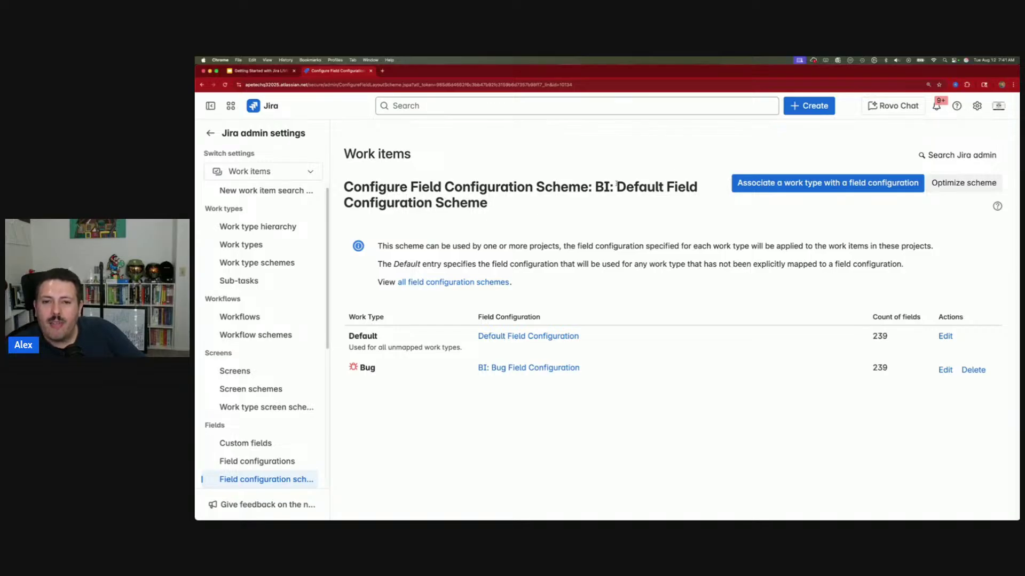
# Highlight the scheme's full name, then look through the fields of the Create Bug form and cancel it
pyautogui.moveTo(595, 187); pyautogui.dragTo(647, 210)
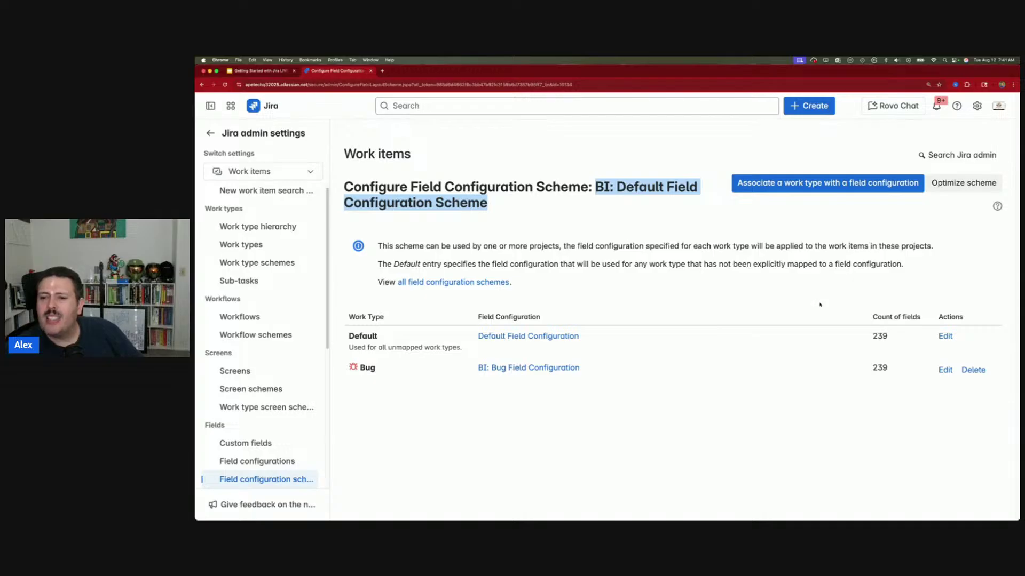
pyautogui.click(808, 106)
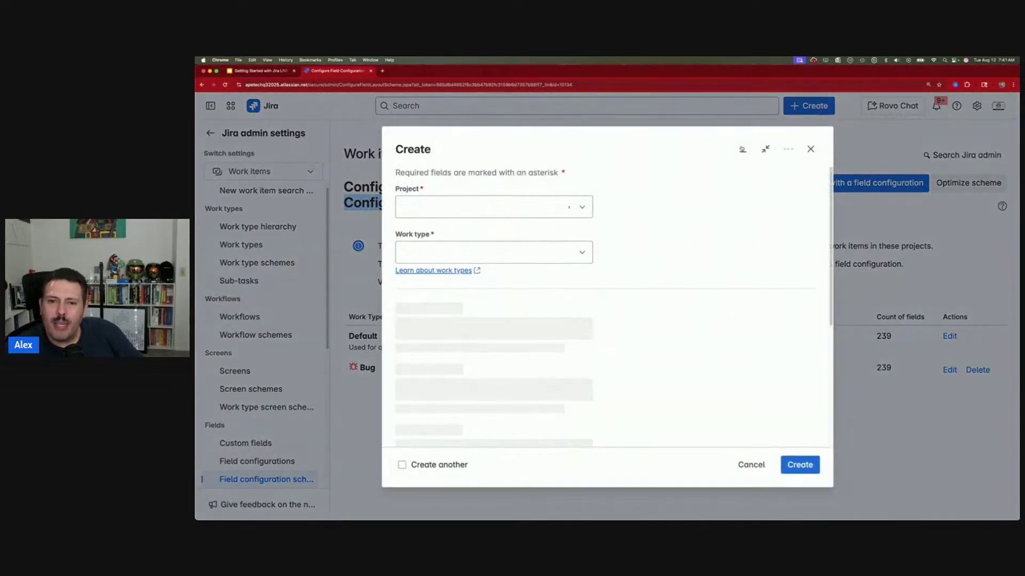
pyautogui.scroll(-15, 514, 329)
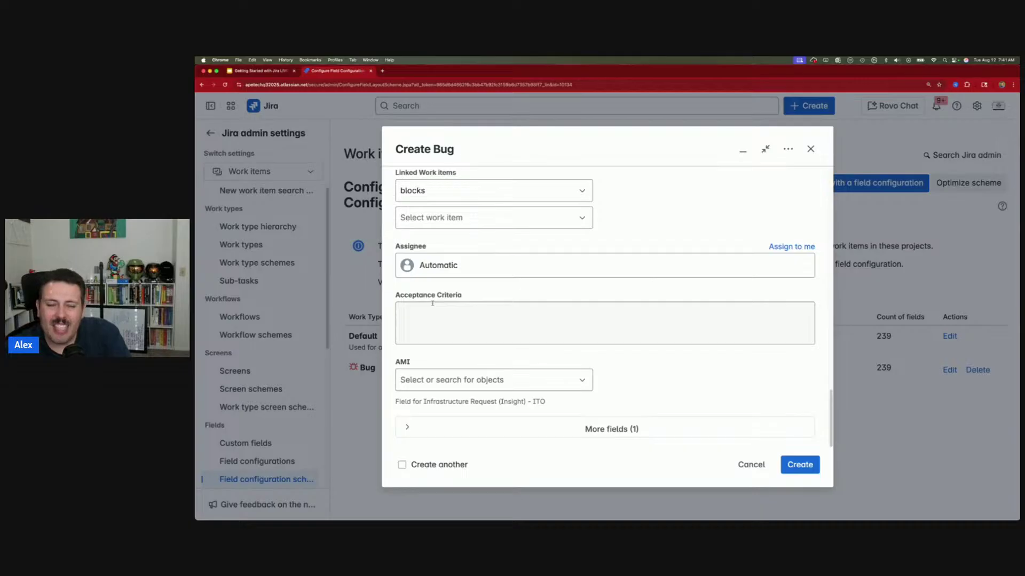
pyautogui.click(751, 465)
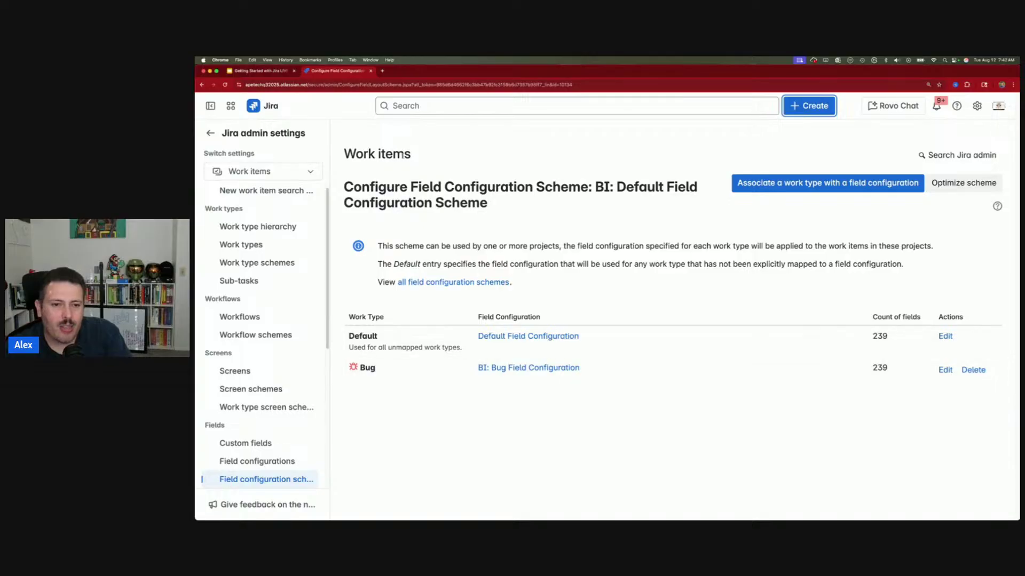
# Highlight "Default Field Configuration Scheme" in the page heading and the Bug entry in the work type table
pyautogui.moveTo(617, 187); pyautogui.dragTo(650, 212)
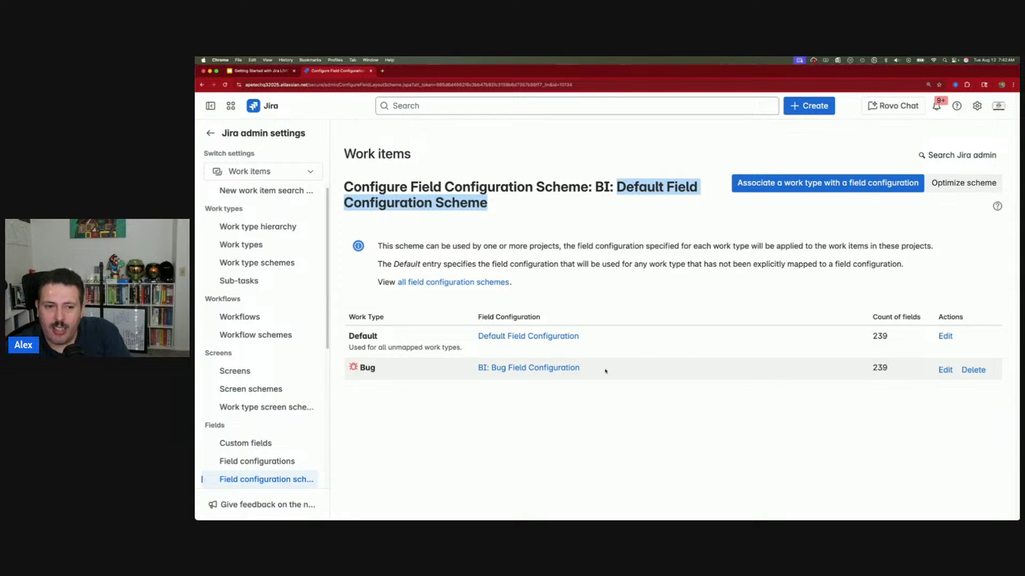
pyautogui.moveTo(346, 369); pyautogui.dragTo(378, 368)
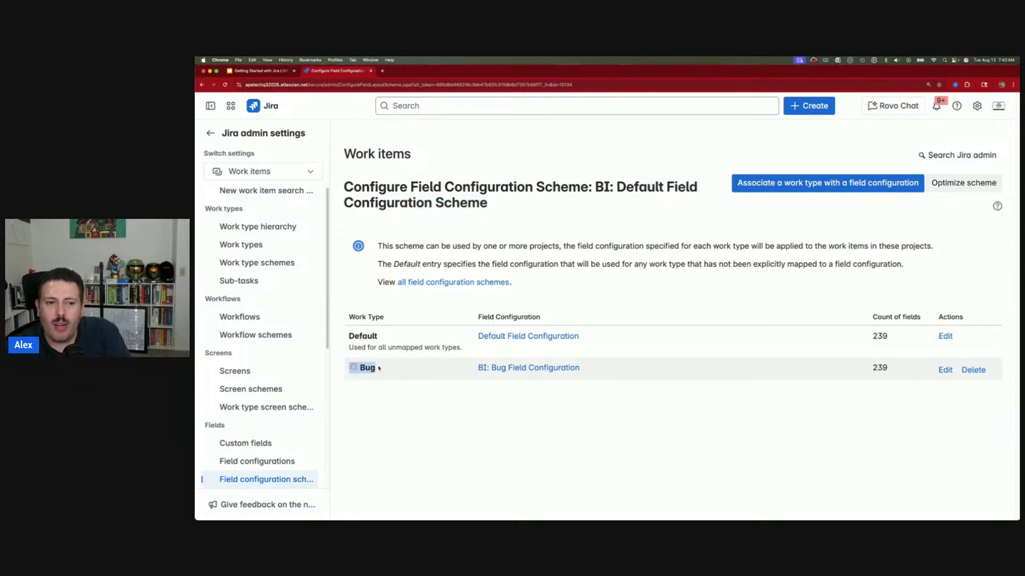
pyautogui.click(490, 414)
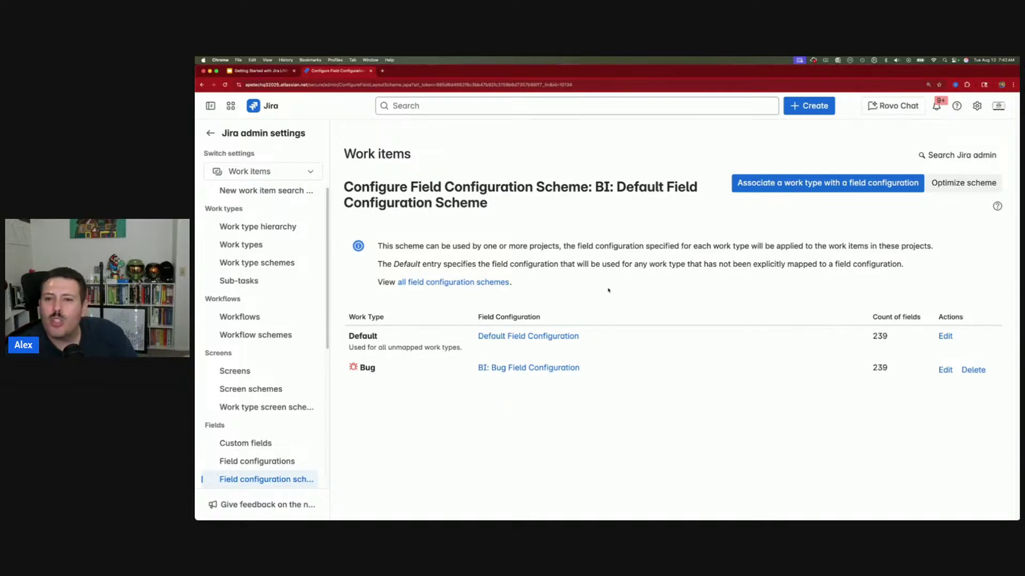
# Look through the list of field configuration schemes and their associated projects down to BI: Default Field Configuration Scheme
pyautogui.click(236, 483)
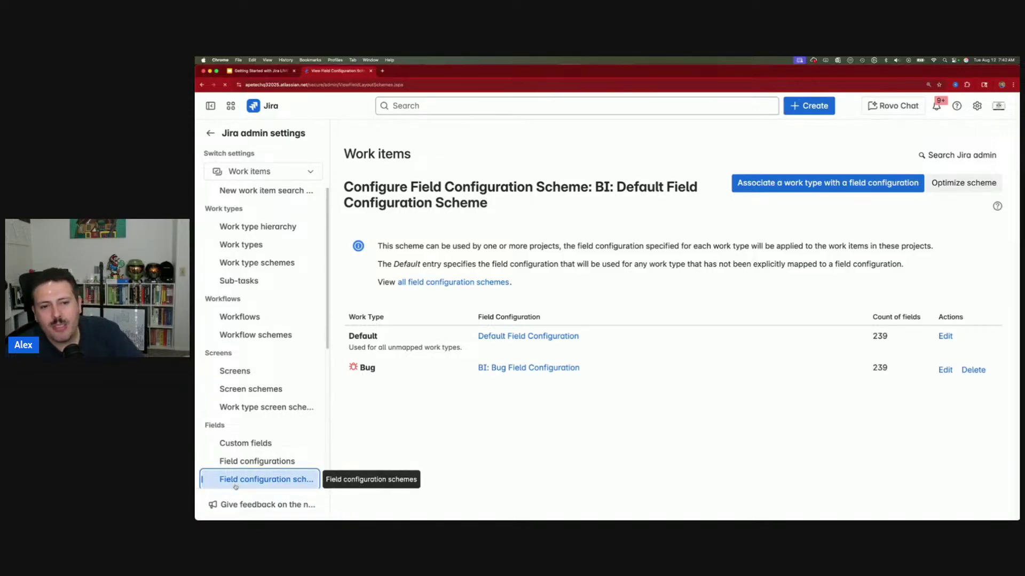
pyautogui.scroll(-1, 491, 379)
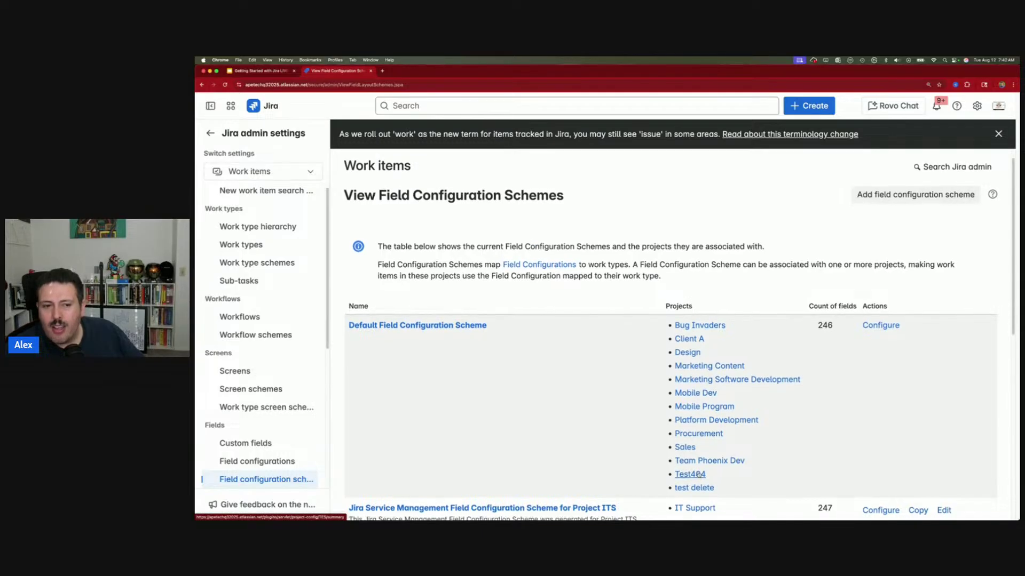
pyautogui.scroll(-2, 697, 474)
pyautogui.scroll(-10, 698, 473)
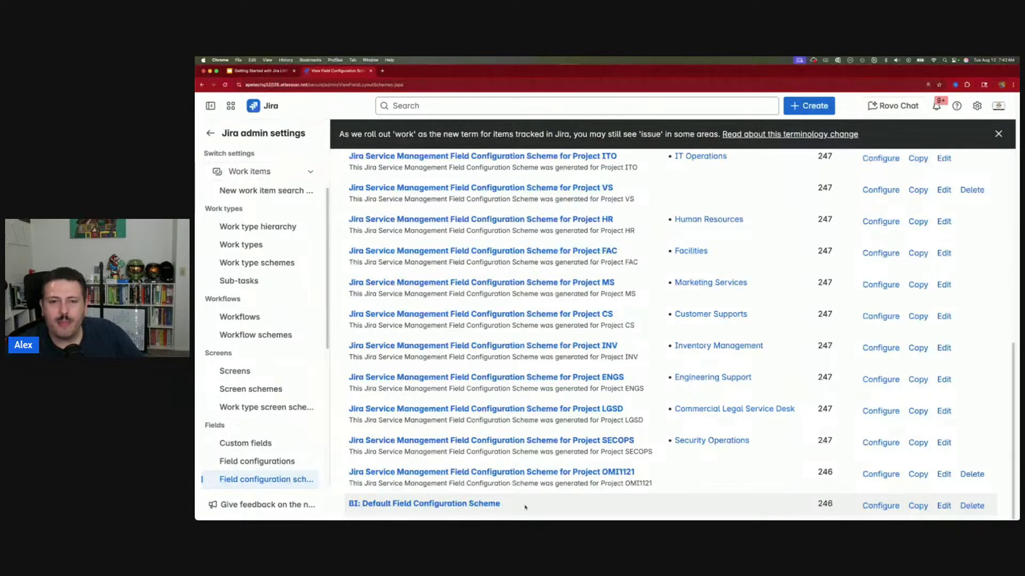
pyautogui.scroll(15, 562, 484)
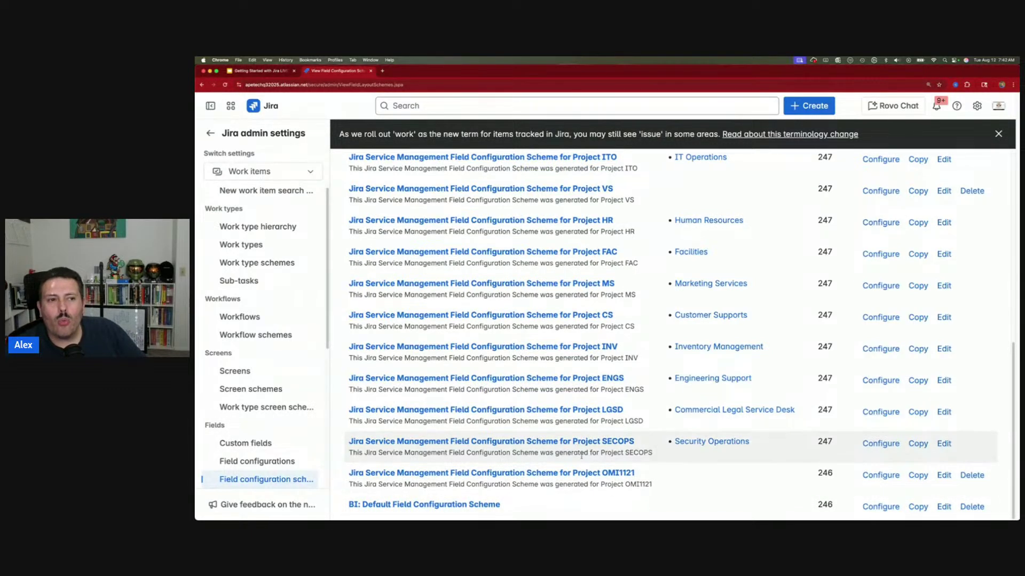
# Leave the admin settings and open the work item Fields page in the Bug Invaders project settings
pyautogui.click(211, 133)
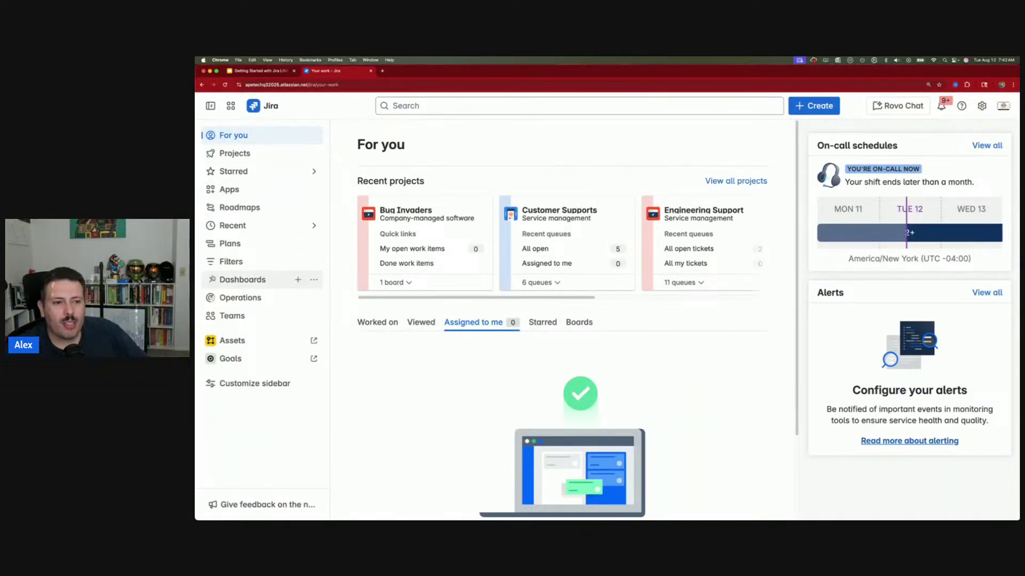
pyautogui.click(211, 155)
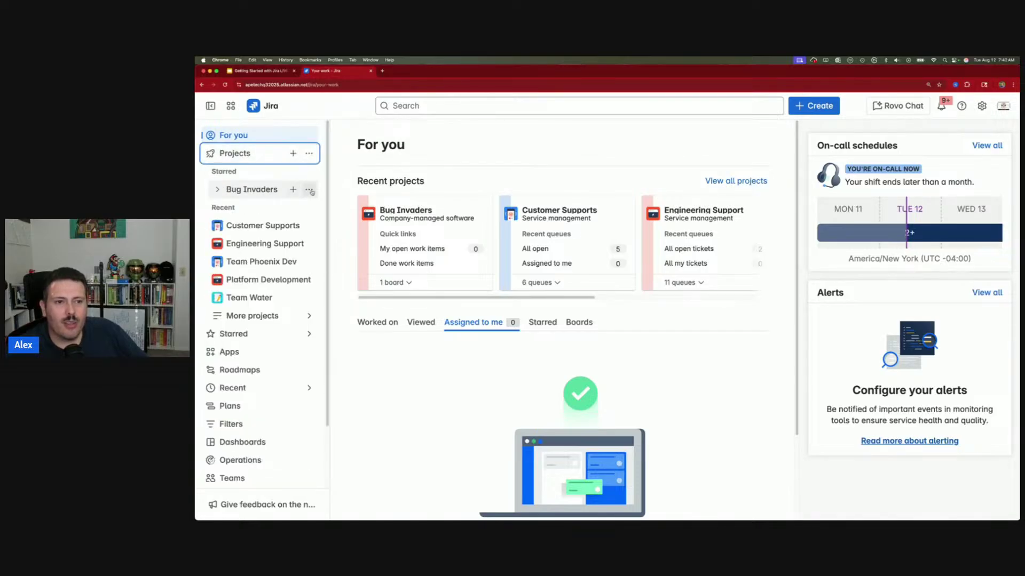
pyautogui.click(309, 189)
pyautogui.click(352, 282)
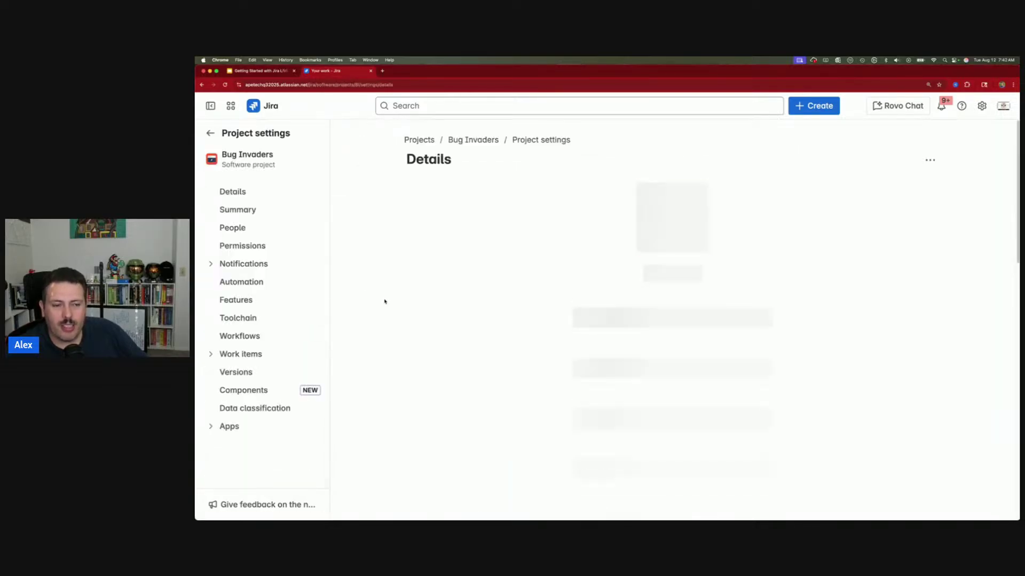
pyautogui.click(238, 354)
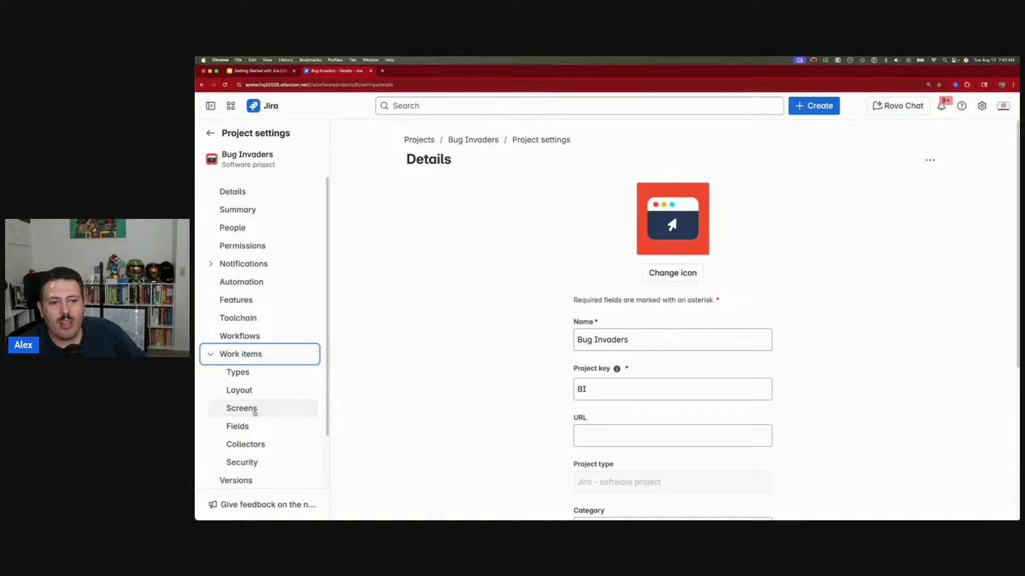
pyautogui.click(251, 426)
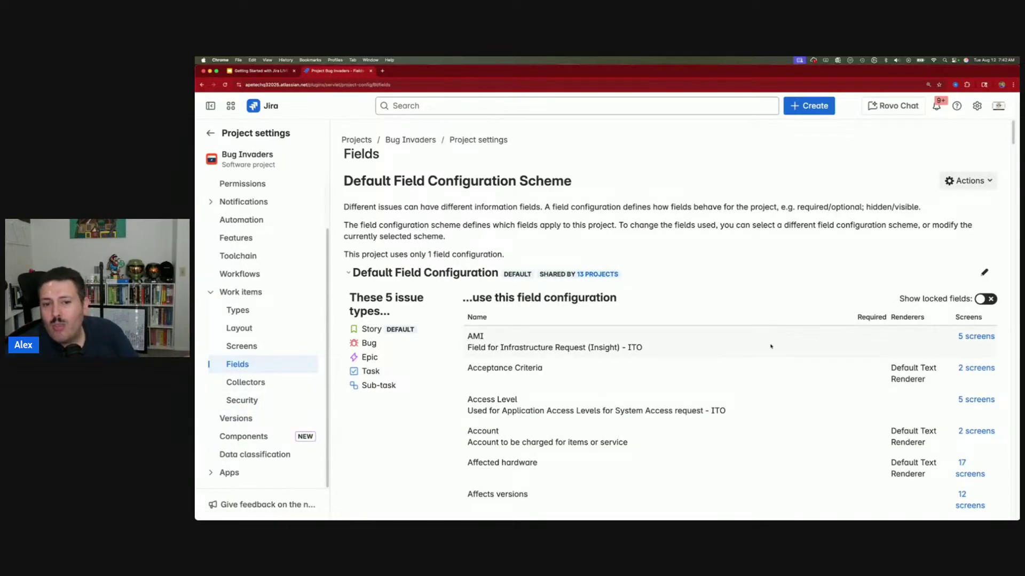
# Switch the Bug Invaders project to a different scheme by associating it with BI: Default Field Configuration Scheme
pyautogui.click(971, 181)
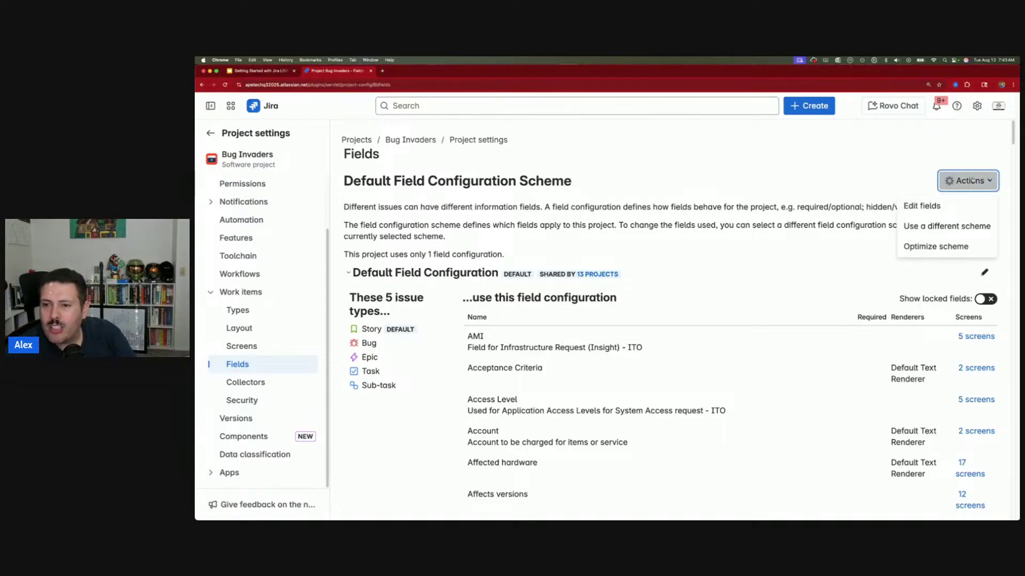
pyautogui.click(956, 232)
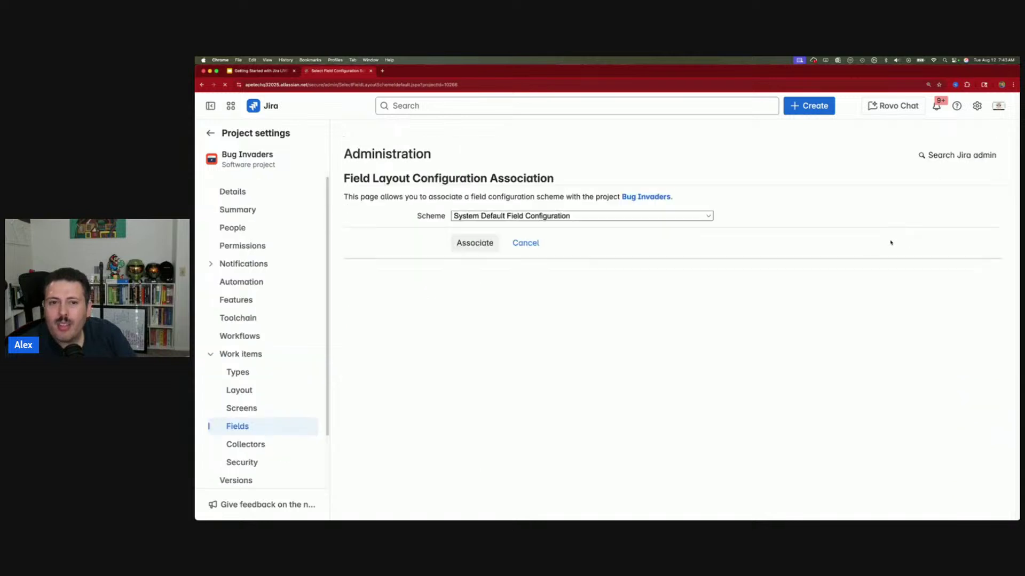
pyautogui.click(469, 215)
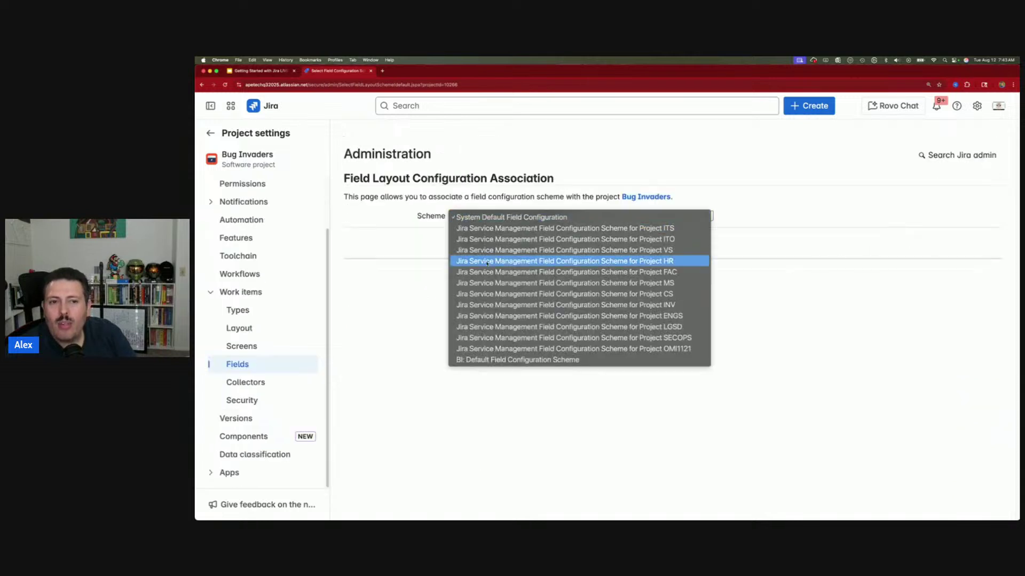
pyautogui.click(507, 359)
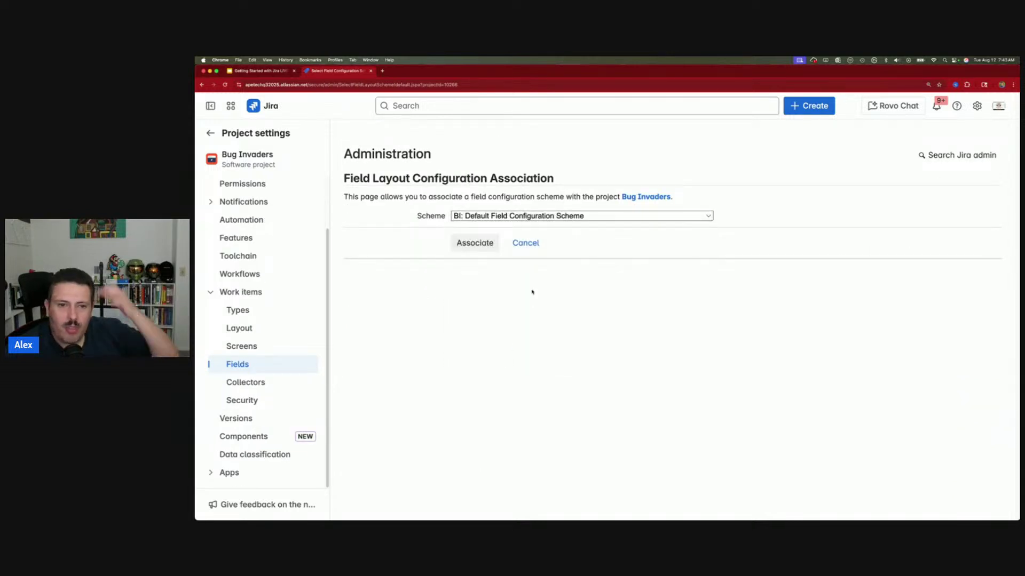
pyautogui.click(476, 244)
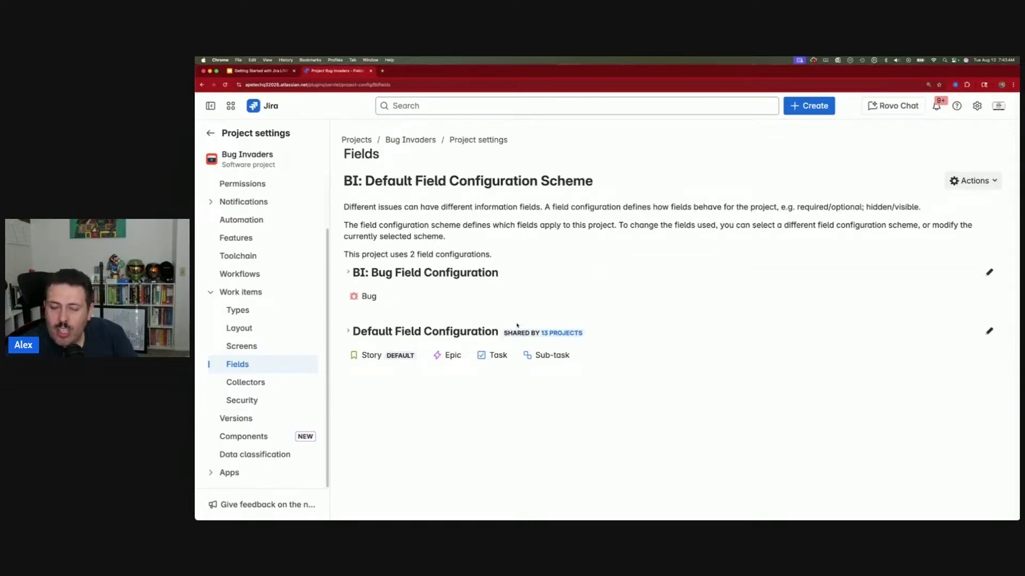
# Open the create form for a Bug in Bug Invaders and highlight the required Acceptance Criteria field label
pyautogui.click(804, 107)
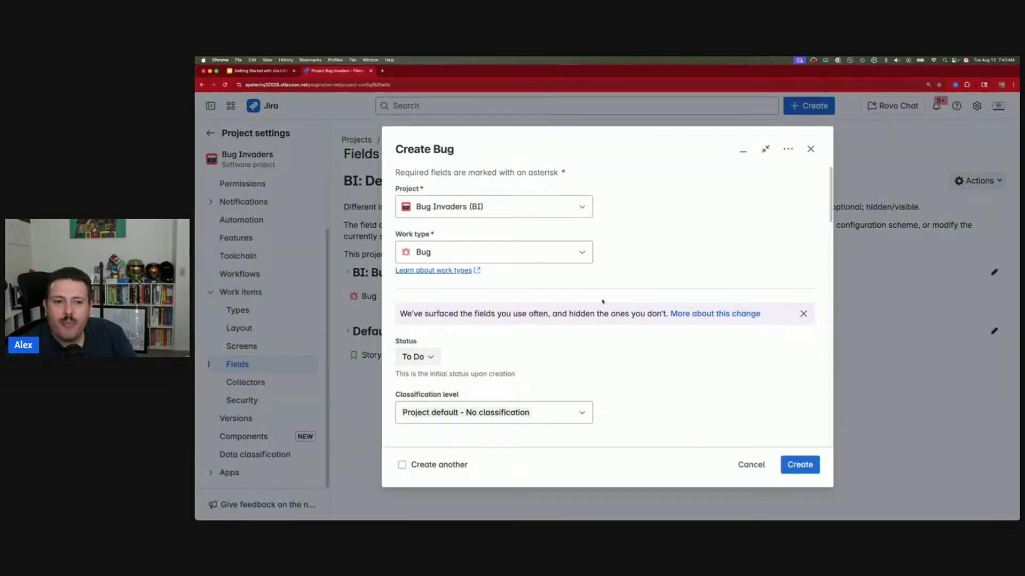
pyautogui.scroll(-15, 602, 302)
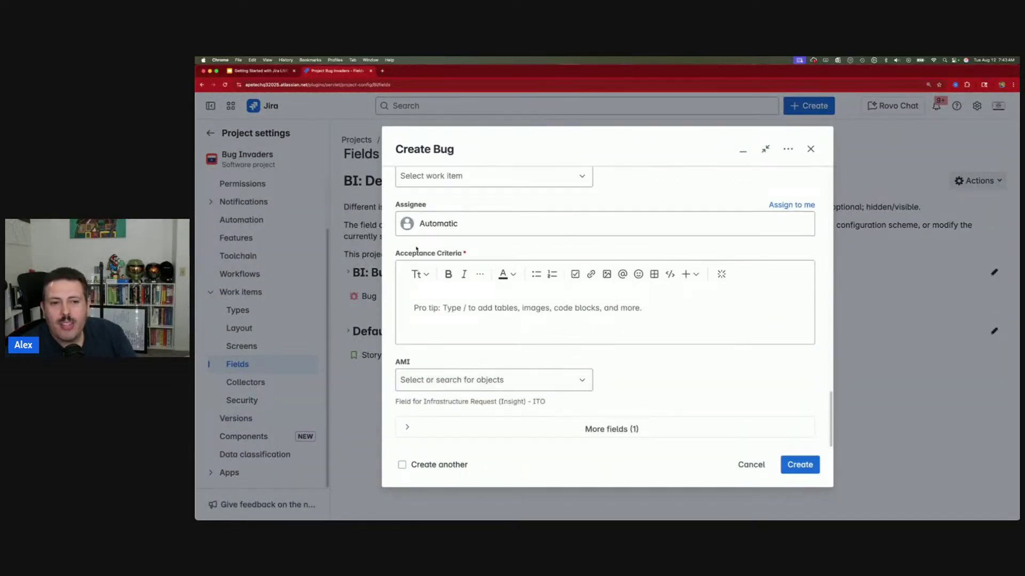
pyautogui.moveTo(399, 256); pyautogui.dragTo(465, 255)
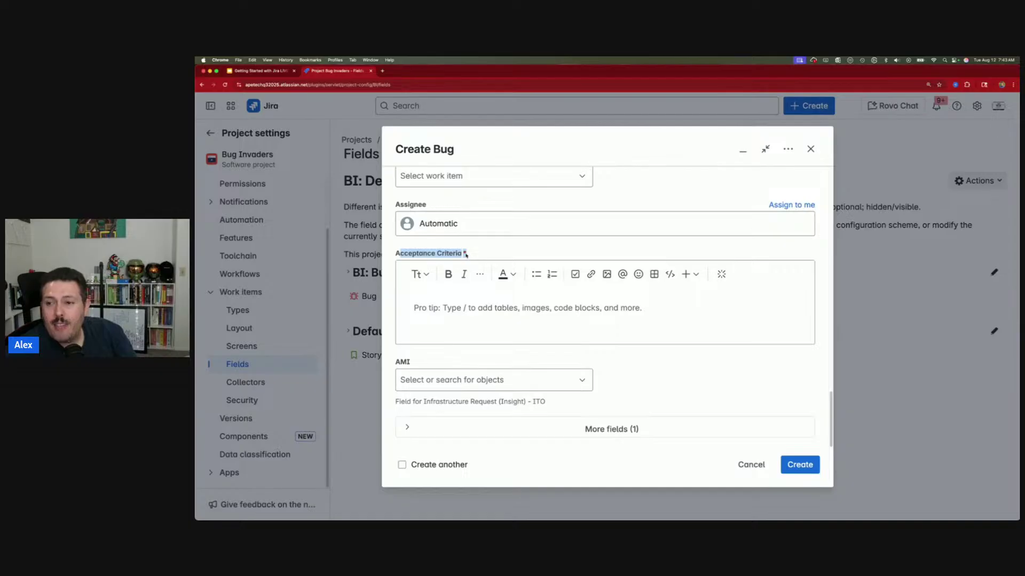
pyautogui.click(428, 317)
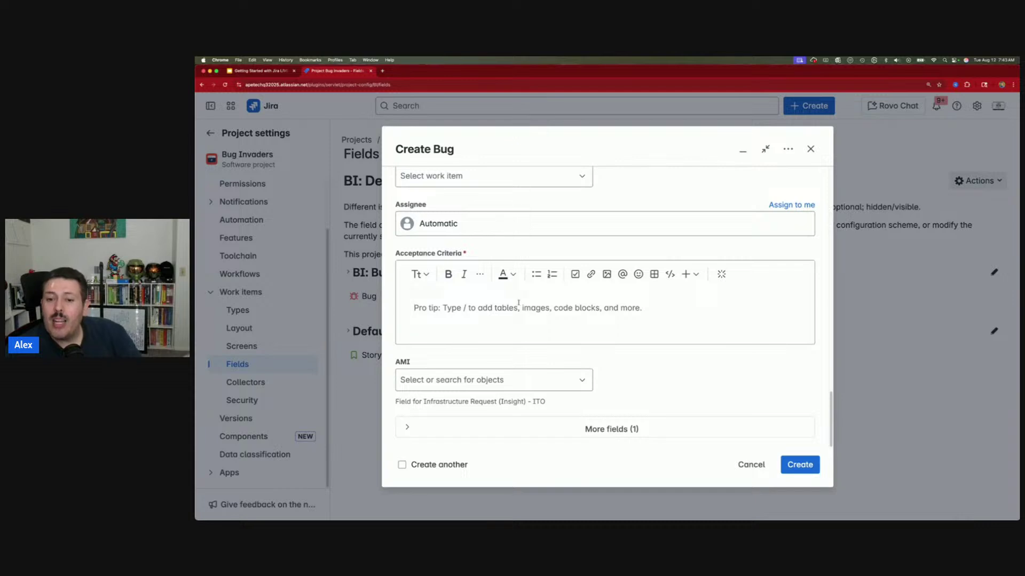
# Look through the Create Bug form's fields again, placing the cursor in the Acceptance Criteria editor
pyautogui.scroll(15, 518, 303)
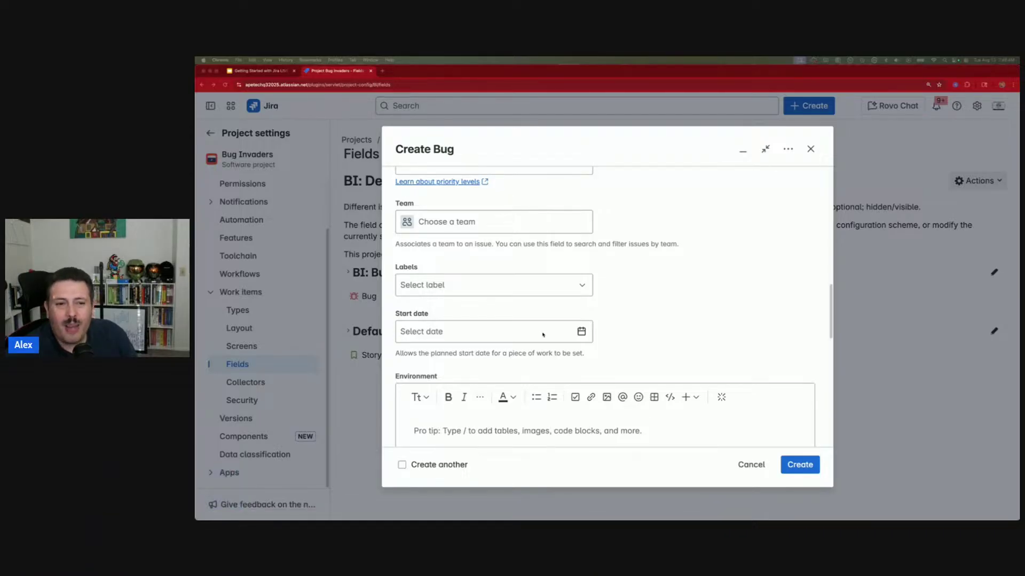
pyautogui.scroll(-5, 542, 335)
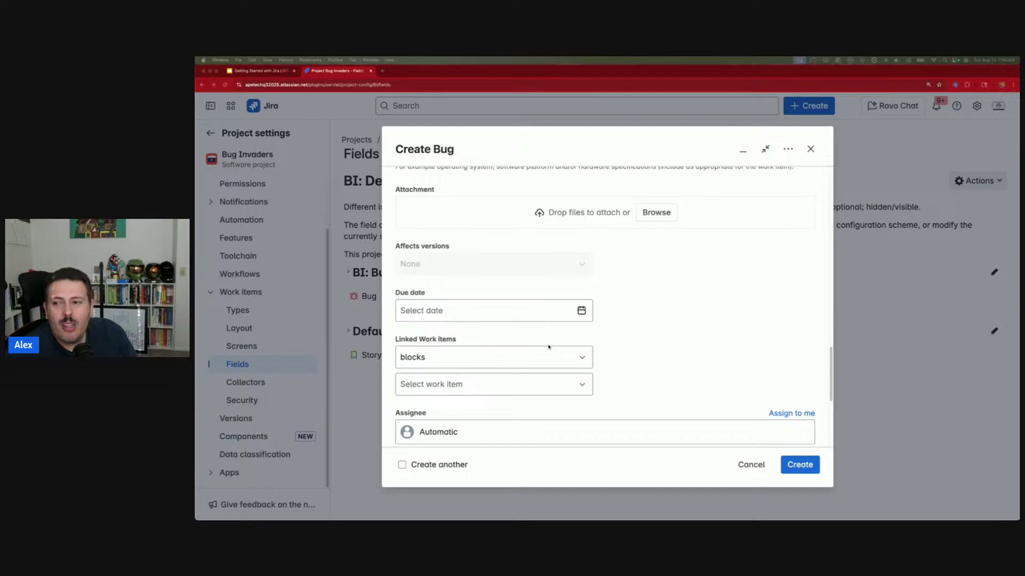
pyautogui.scroll(10, 549, 347)
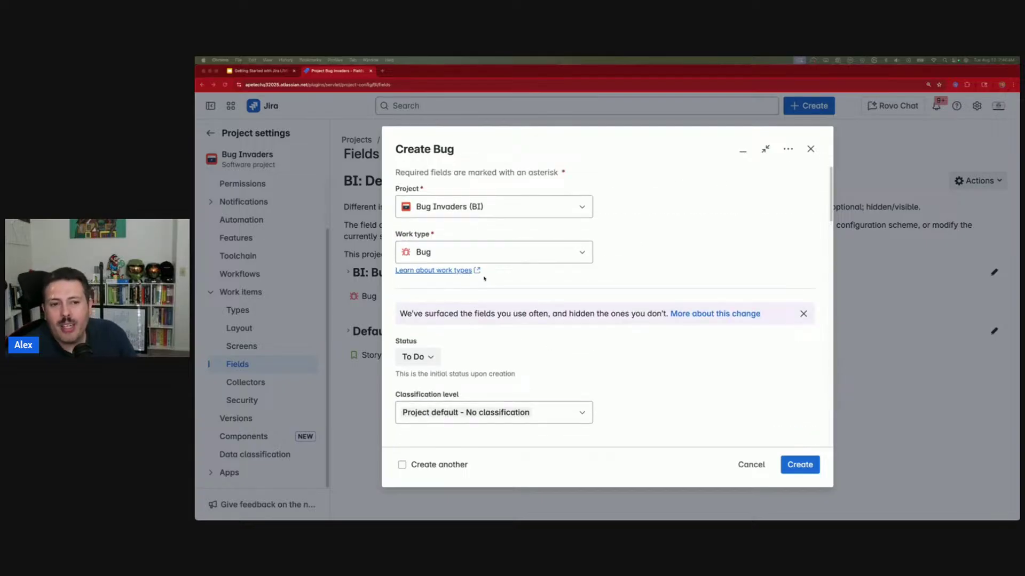
pyautogui.scroll(-5, 481, 329)
pyautogui.scroll(-5, 482, 329)
pyautogui.click(479, 298)
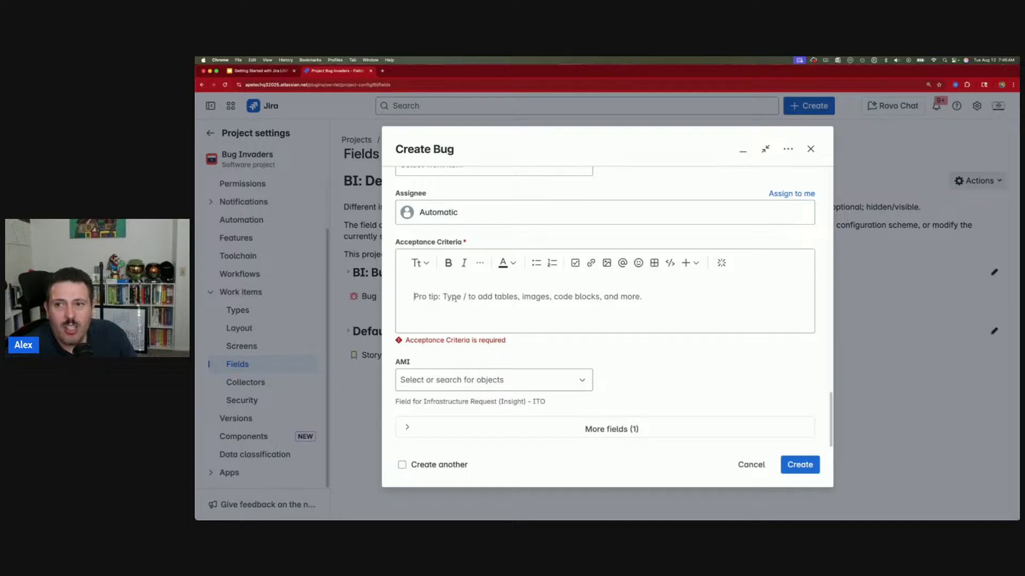
pyautogui.scroll(10, 455, 298)
pyautogui.scroll(1, 455, 299)
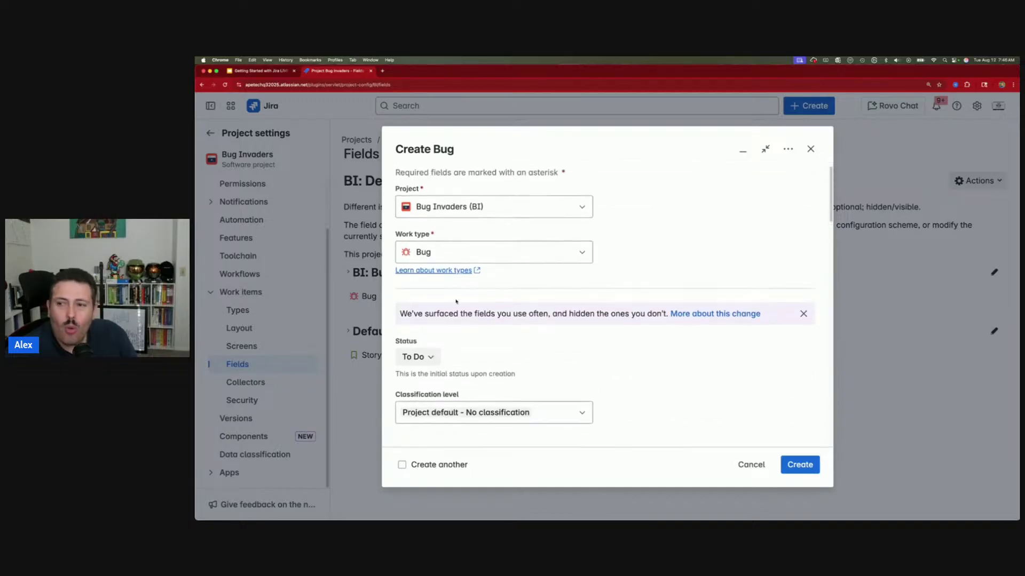
# Change the work type to Task and inspect the Acceptance Criteria field for its required marker and text editor style
pyautogui.click(446, 251)
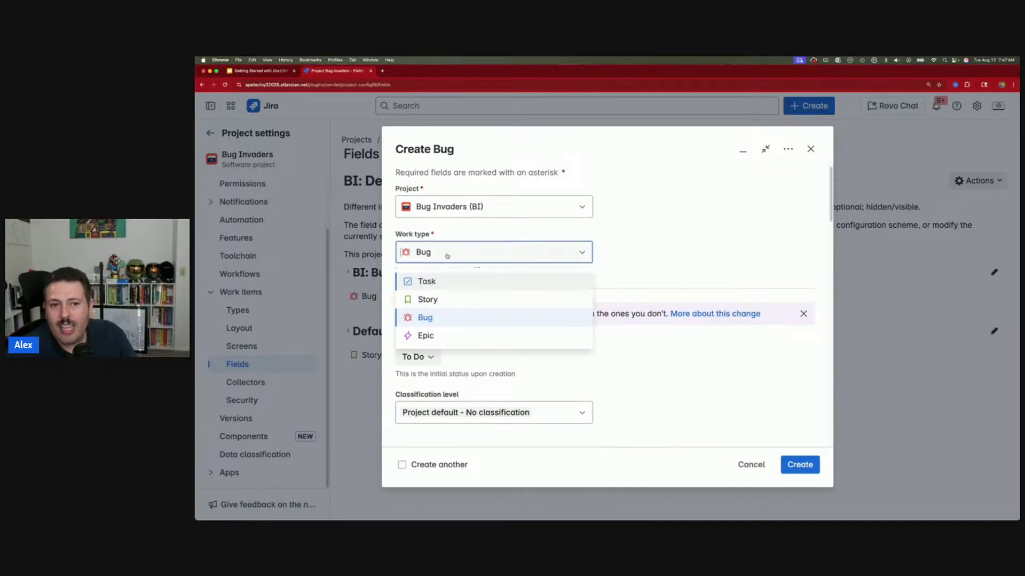
pyautogui.click(443, 283)
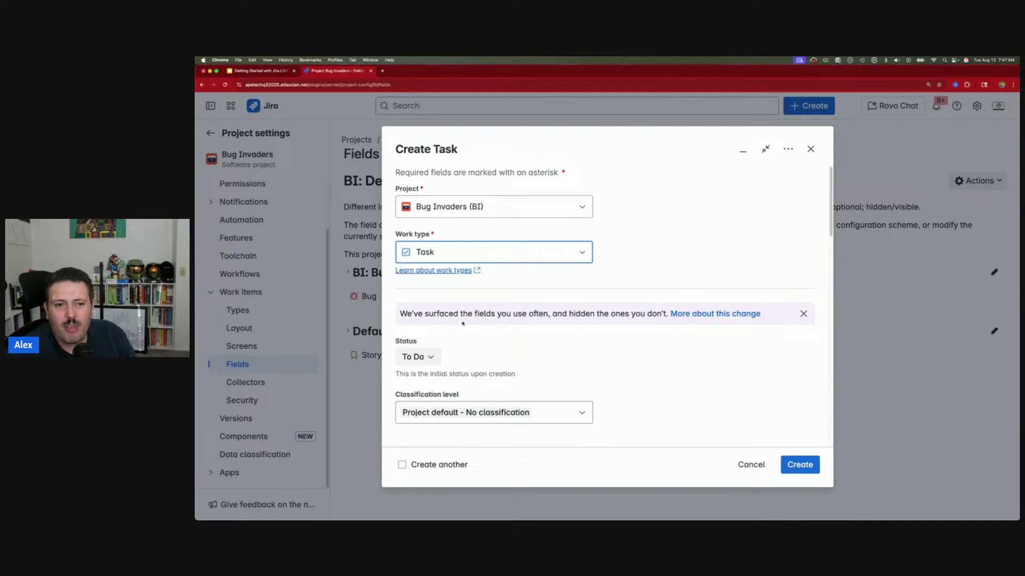
pyautogui.scroll(-10, 496, 336)
pyautogui.scroll(10, 496, 335)
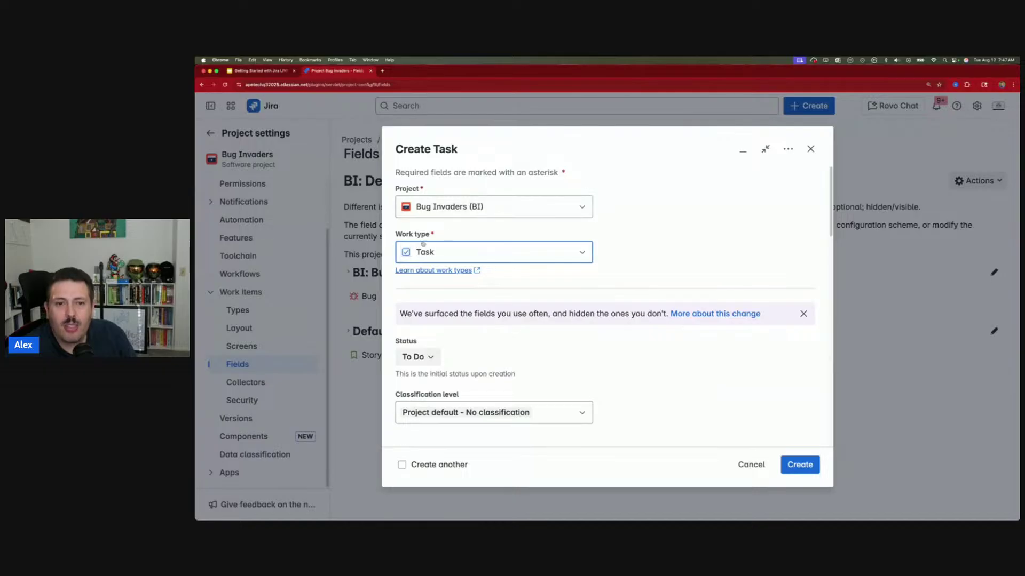
pyautogui.scroll(-10, 522, 354)
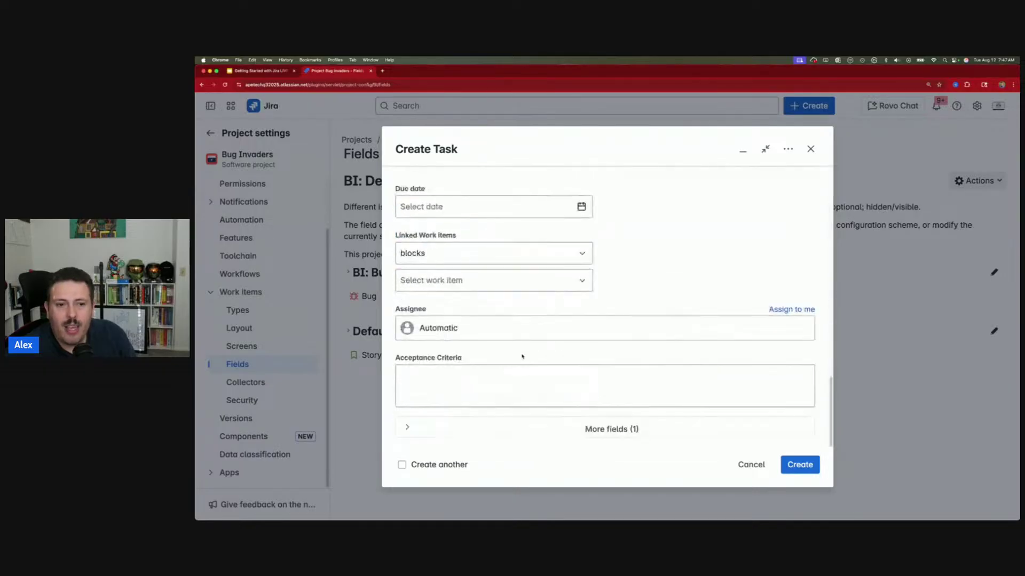
pyautogui.click(437, 370)
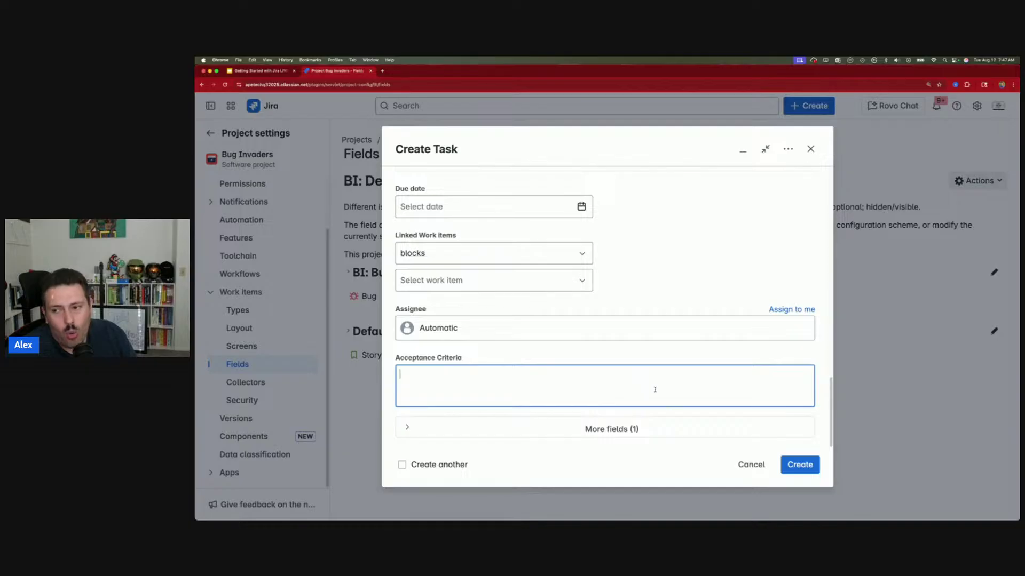
pyautogui.click(458, 358)
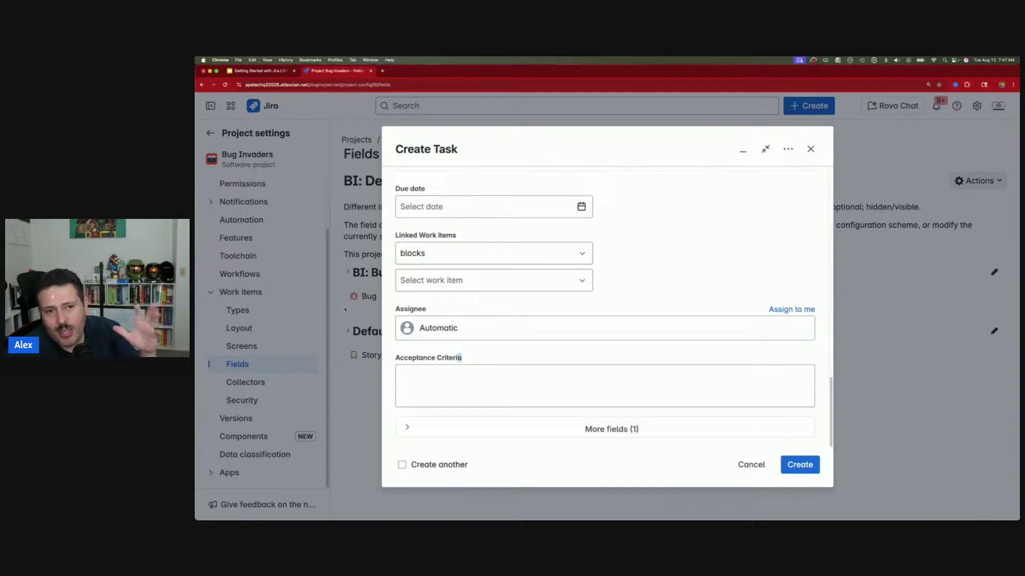
# Switch the work type back to Bug and highlight the Acceptance Criteria label with its required marker
pyautogui.scroll(10, 446, 320)
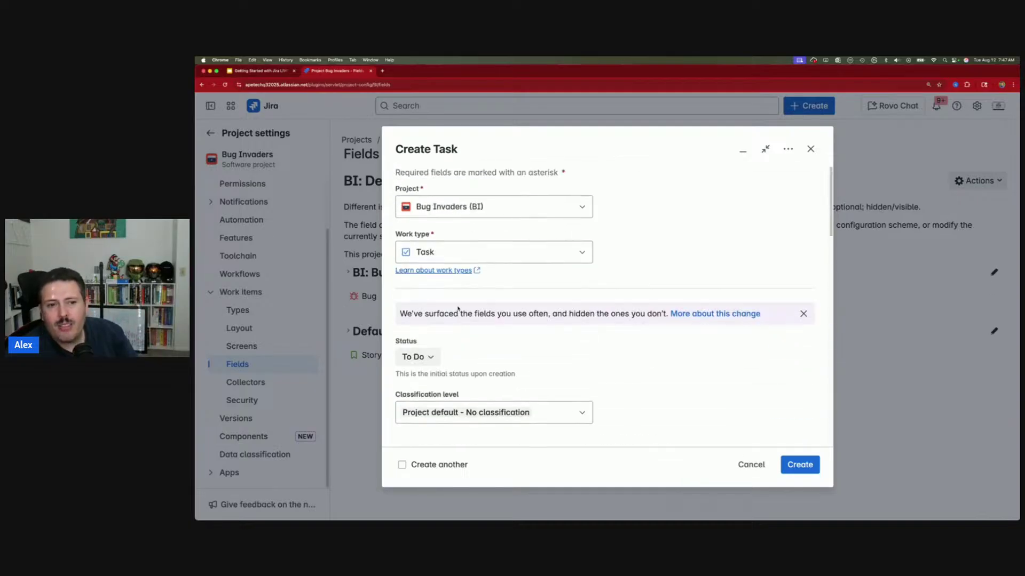
pyautogui.click(448, 252)
pyautogui.click(437, 319)
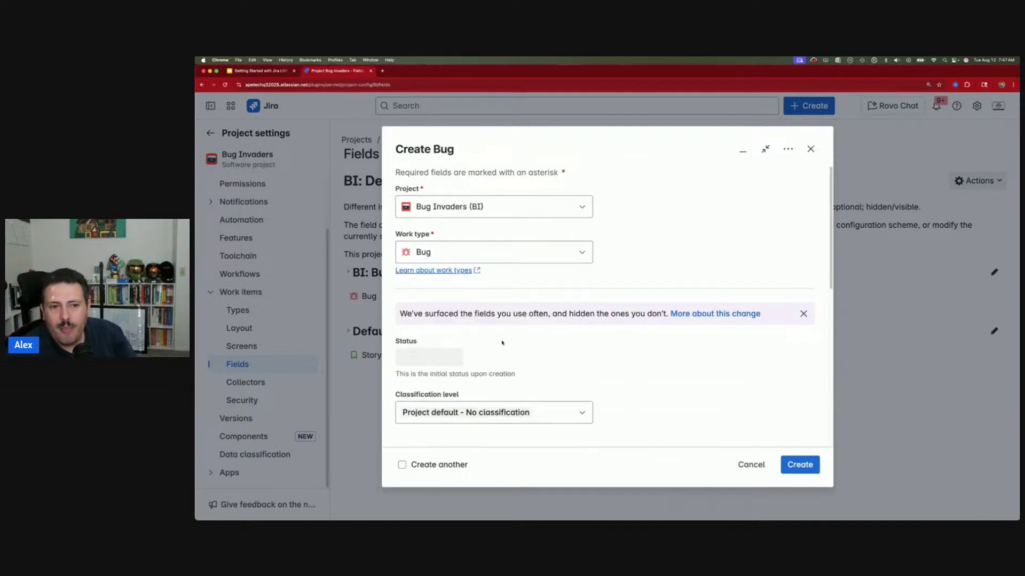
pyautogui.scroll(-10, 496, 368)
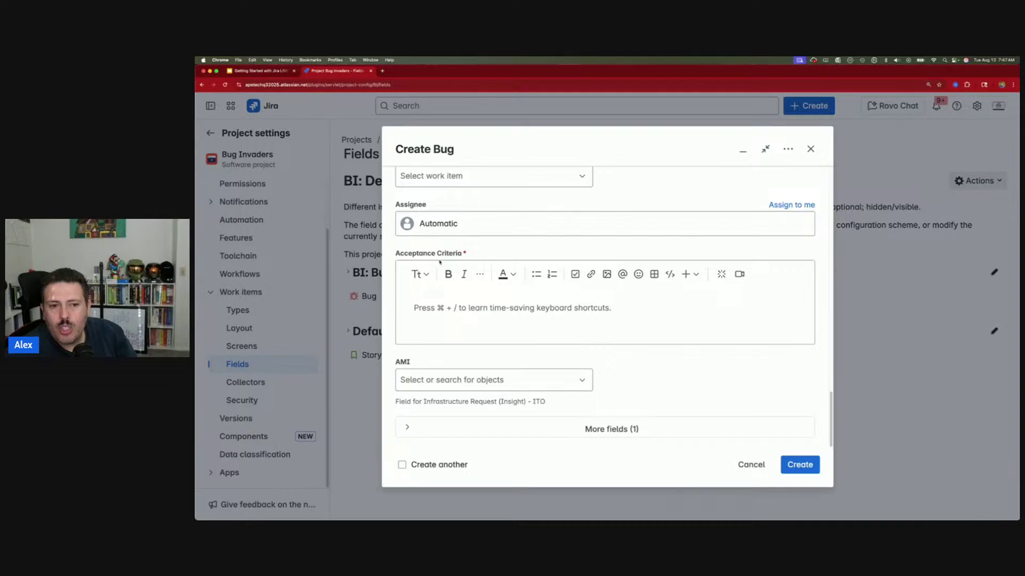
pyautogui.moveTo(417, 253); pyautogui.dragTo(488, 254)
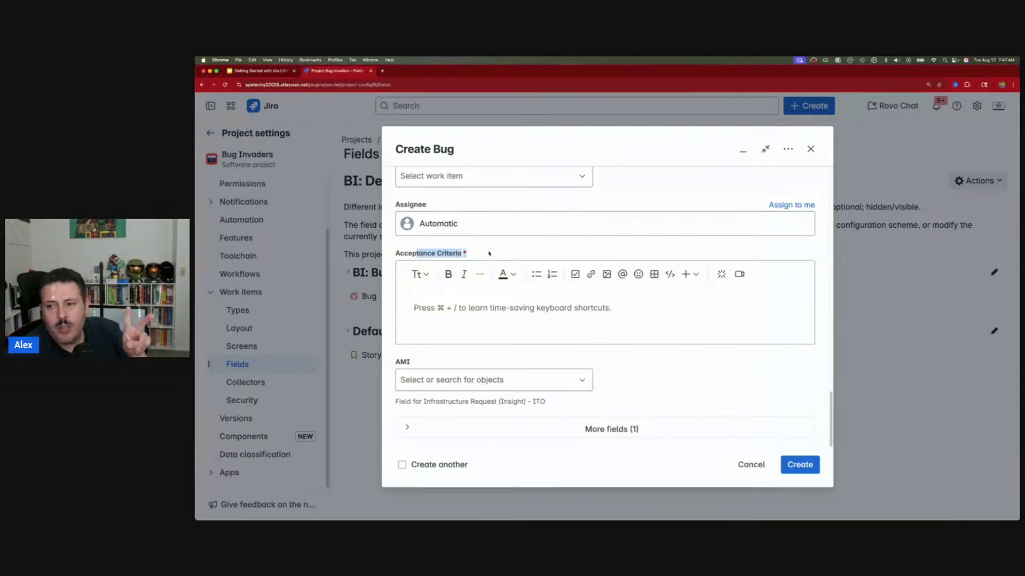
# Switch the new bug's project to Engineering Support (ENGS) and enter "this is another item" as the summary
pyautogui.scroll(15, 480, 241)
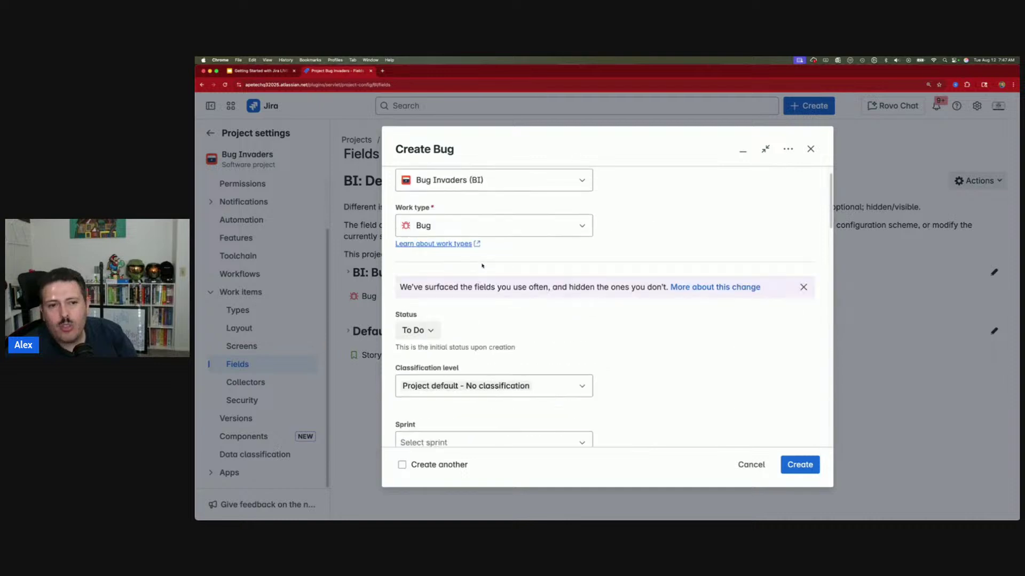
pyautogui.click(477, 208)
pyautogui.click(481, 287)
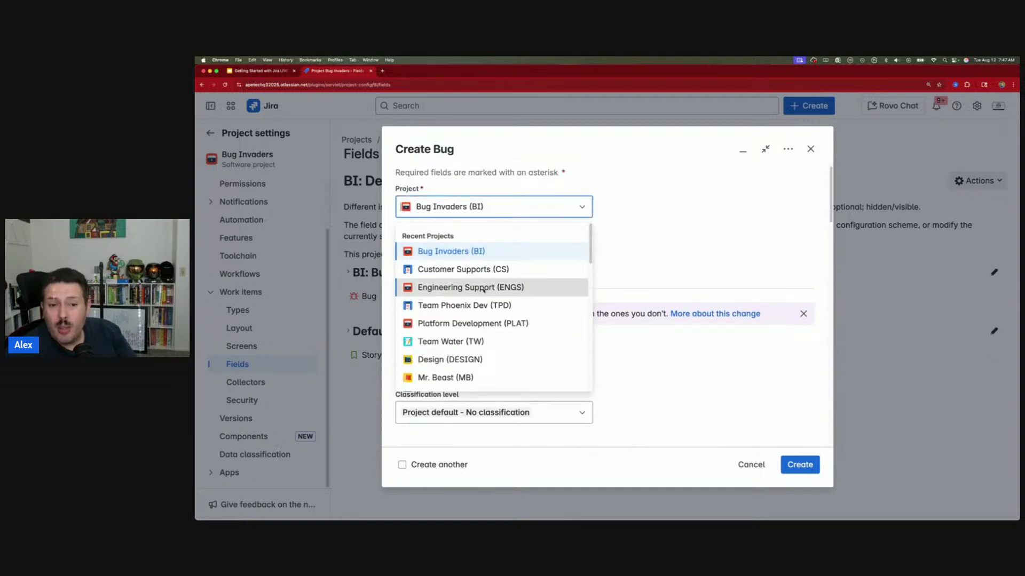
pyautogui.scroll(-3, 500, 296)
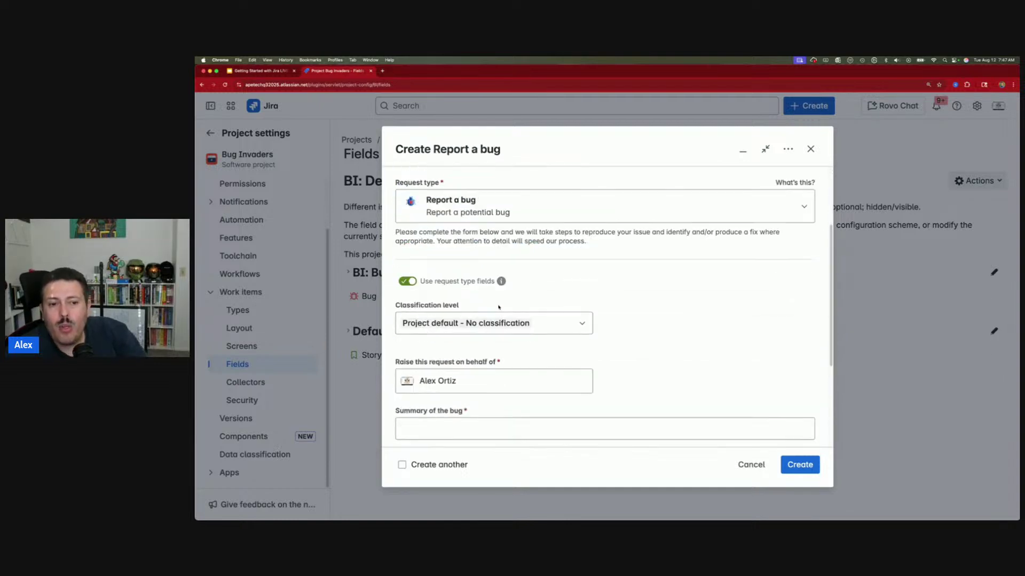
pyautogui.click(497, 378)
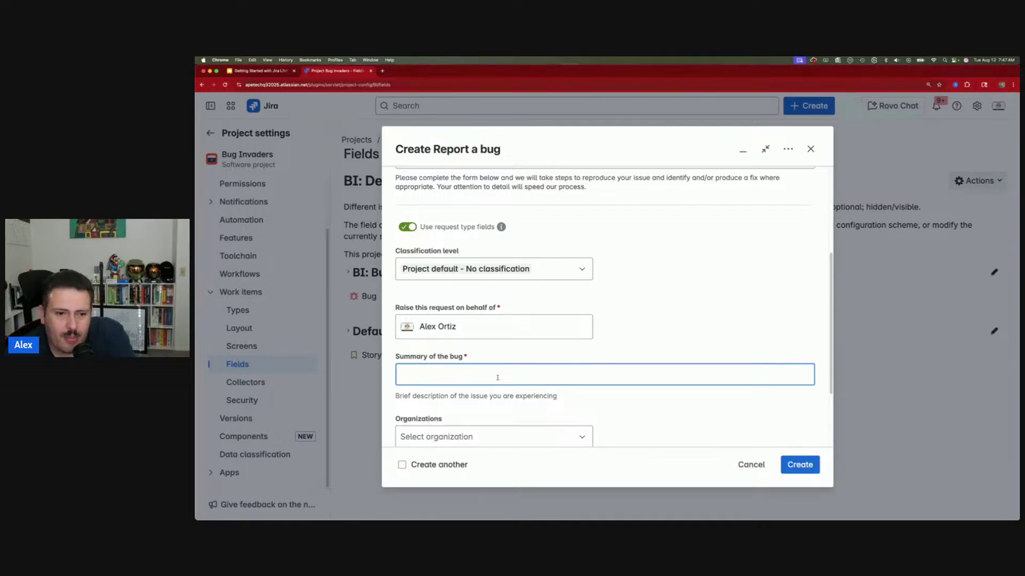
pyautogui.write('this is ')
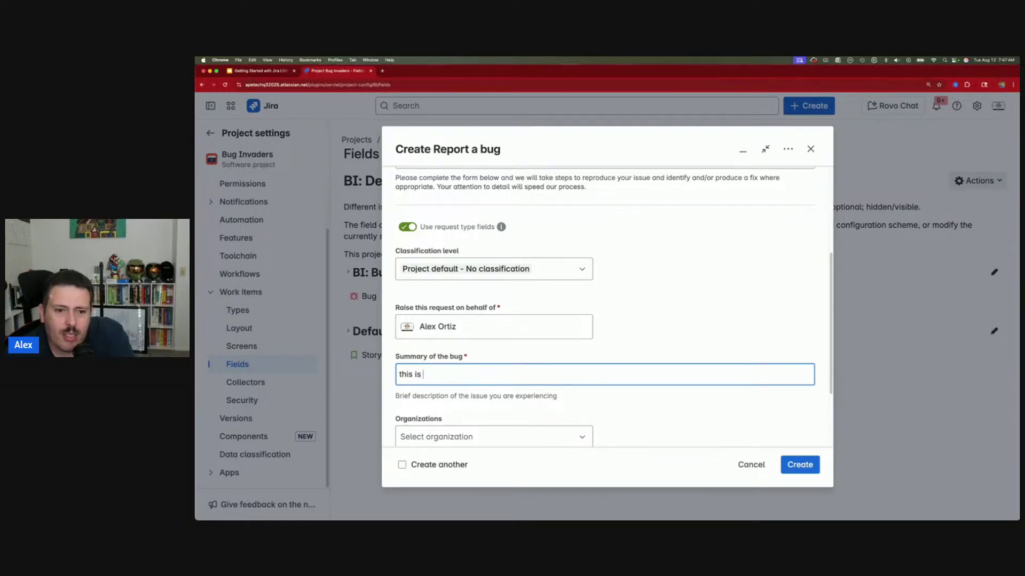
pyautogui.write('another item')
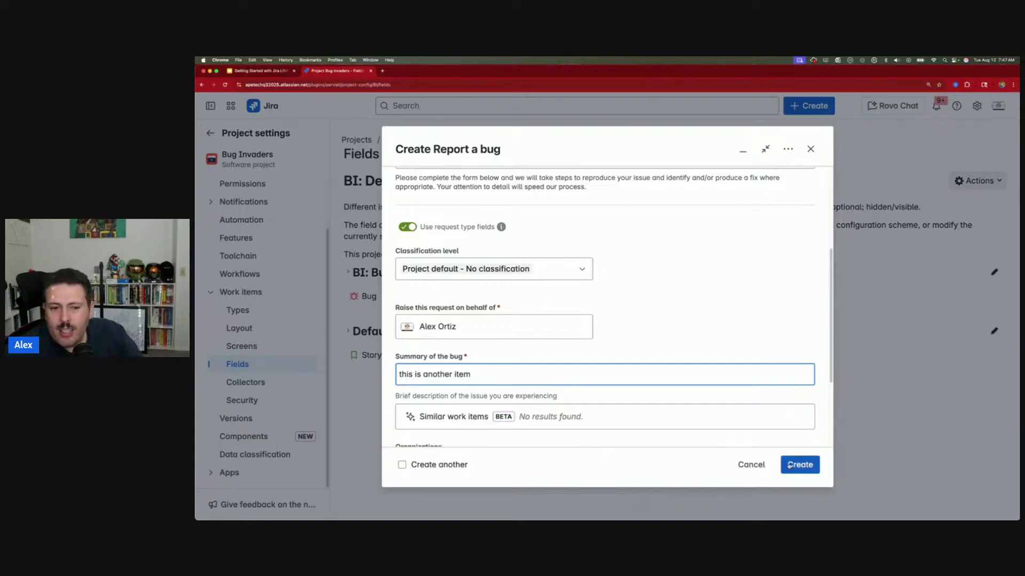
pyautogui.scroll(-2, 629, 385)
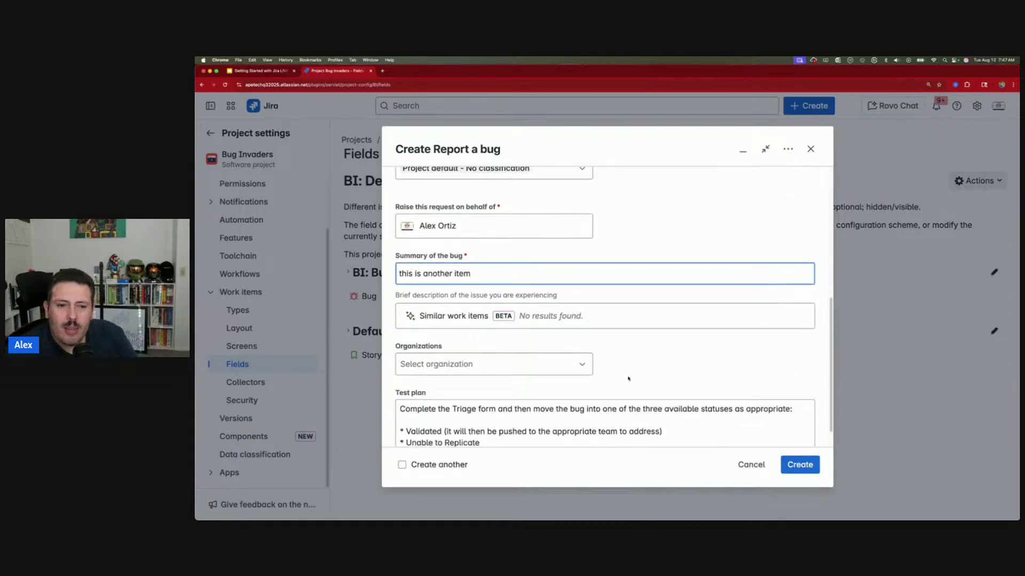
# Change the project to Team Phoenix Dev (TPD), create the bug with Acceptance Criteria left empty, and dismiss the notification
pyautogui.scroll(5, 629, 377)
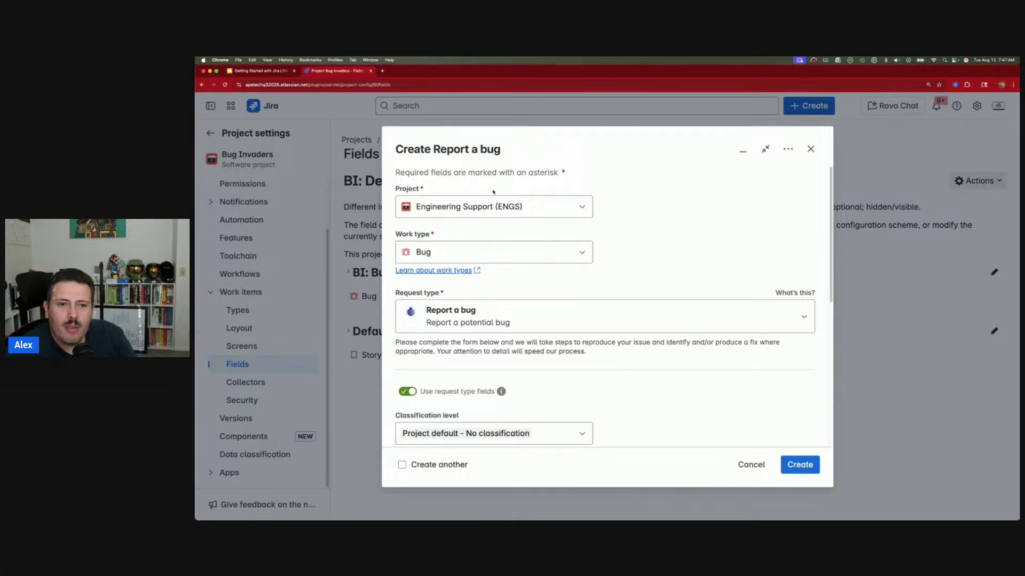
pyautogui.click(474, 206)
pyautogui.click(480, 305)
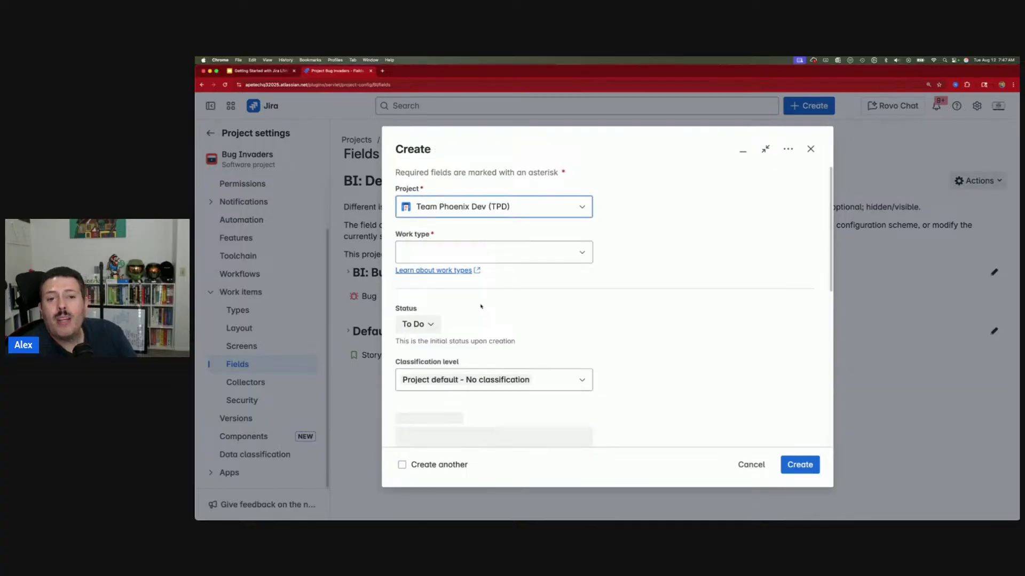
pyautogui.scroll(-2, 503, 324)
pyautogui.click(480, 378)
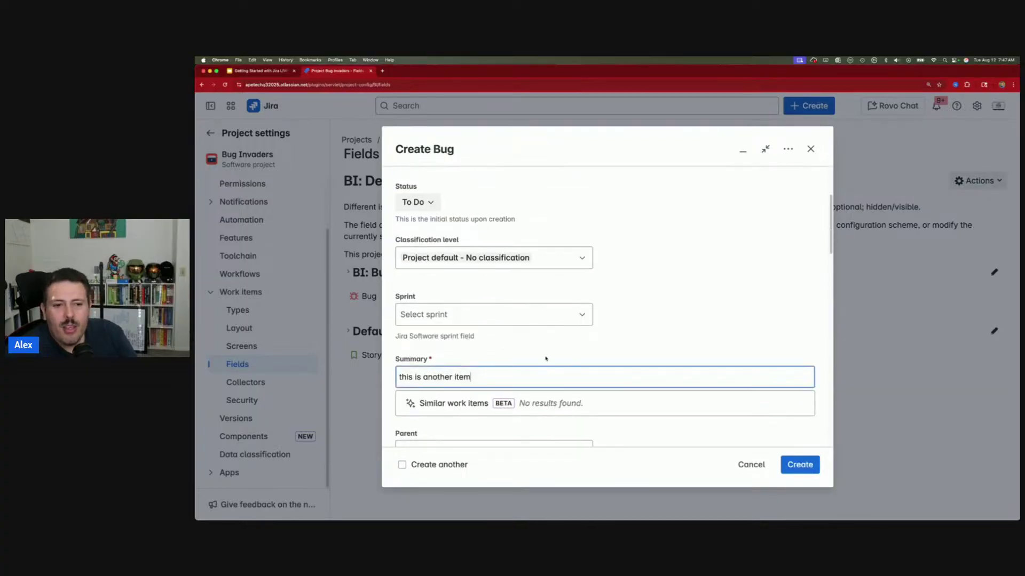
pyautogui.click(751, 346)
pyautogui.scroll(-1, 696, 347)
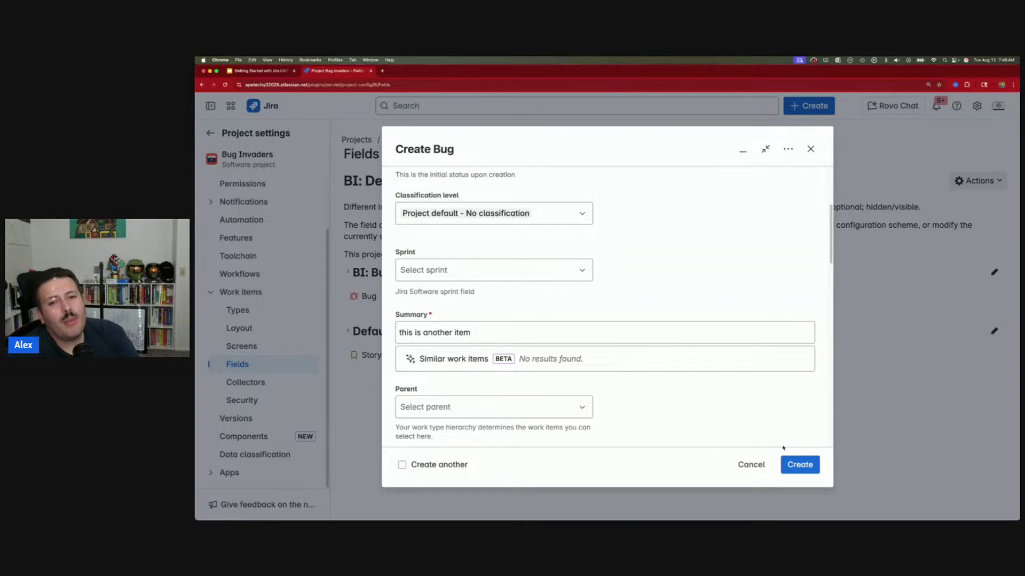
pyautogui.click(812, 469)
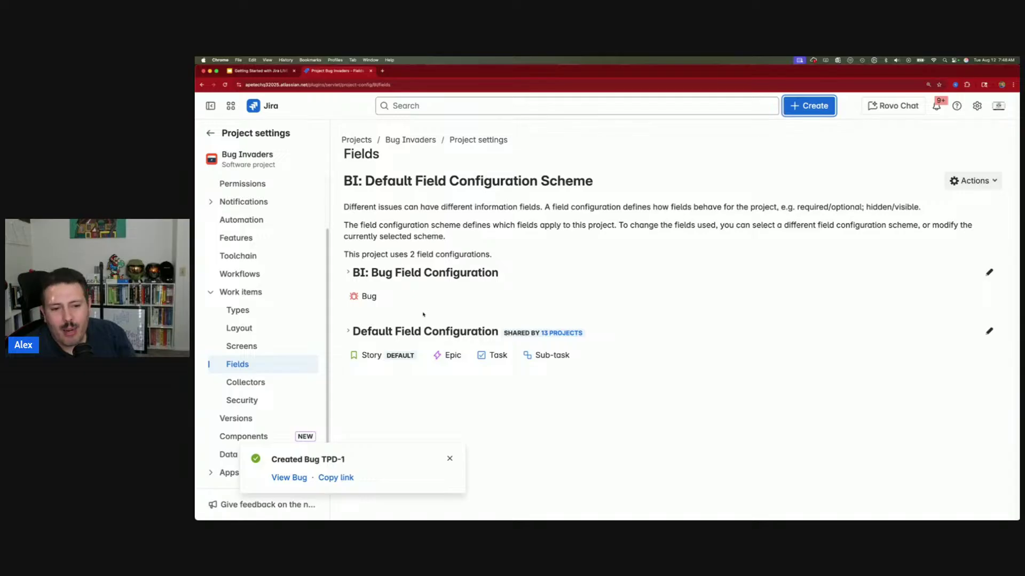
pyautogui.click(450, 458)
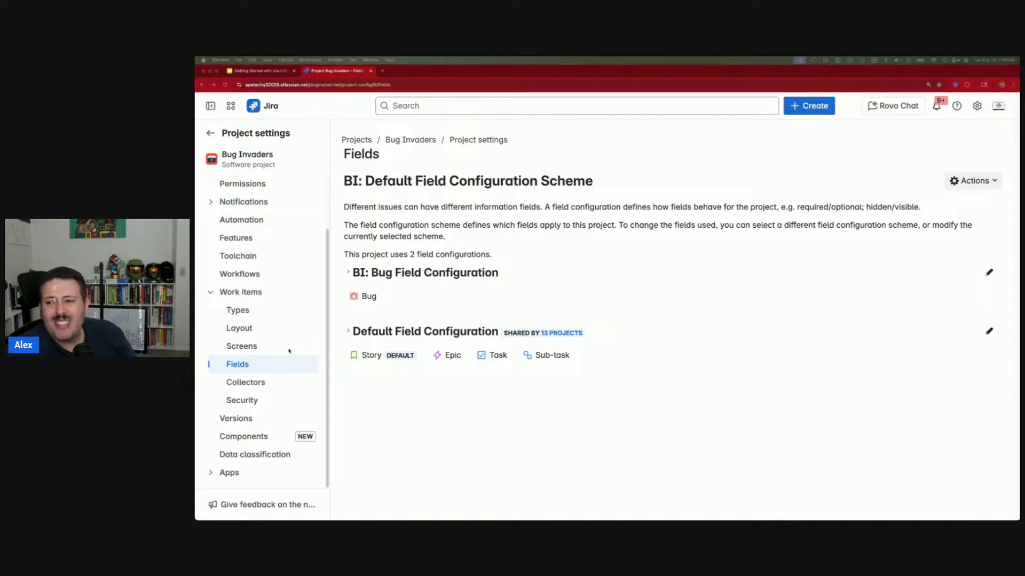
# Search all work items with the JQL query "Acceptance Criteria[Paragraph]" is not empty, and highlight the query text
pyautogui.click(489, 111)
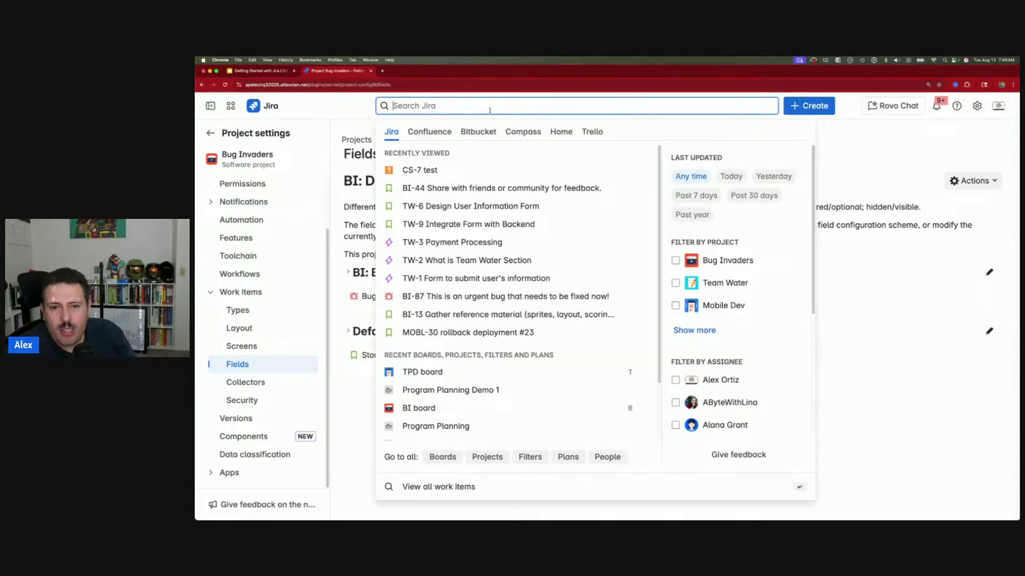
pyautogui.click(427, 484)
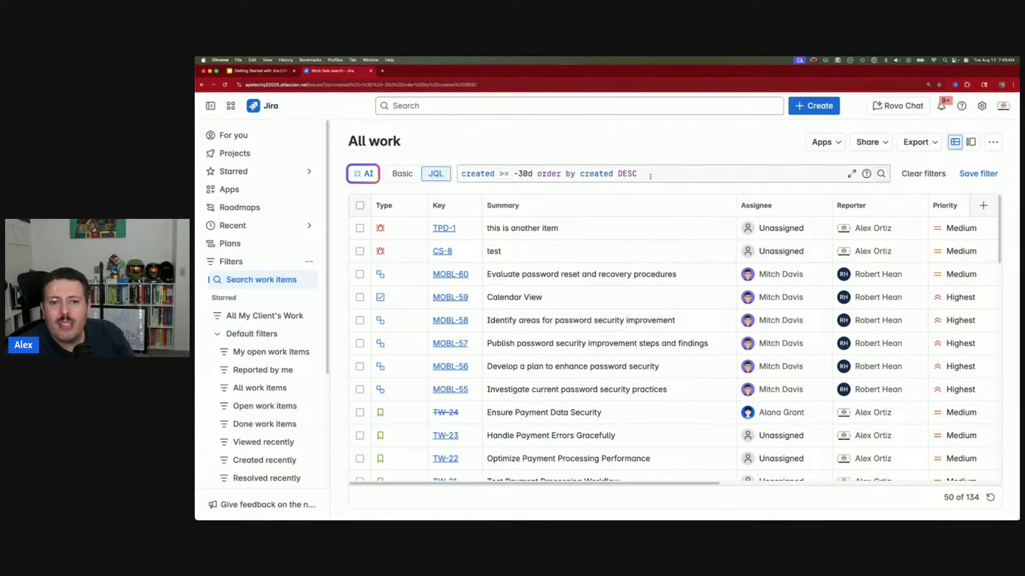
pyautogui.click(428, 171)
pyautogui.write('acce')
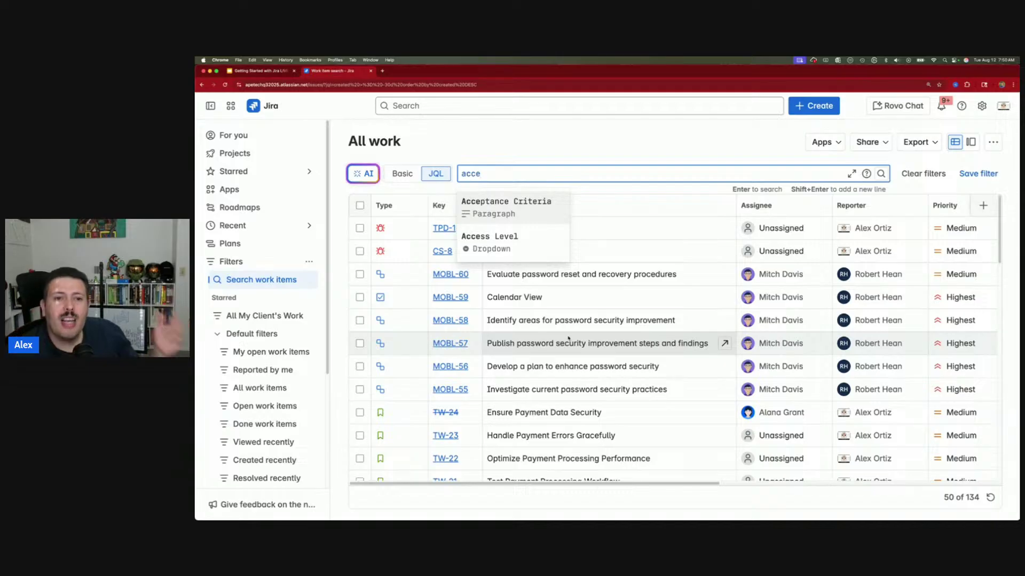
pyautogui.click(494, 209)
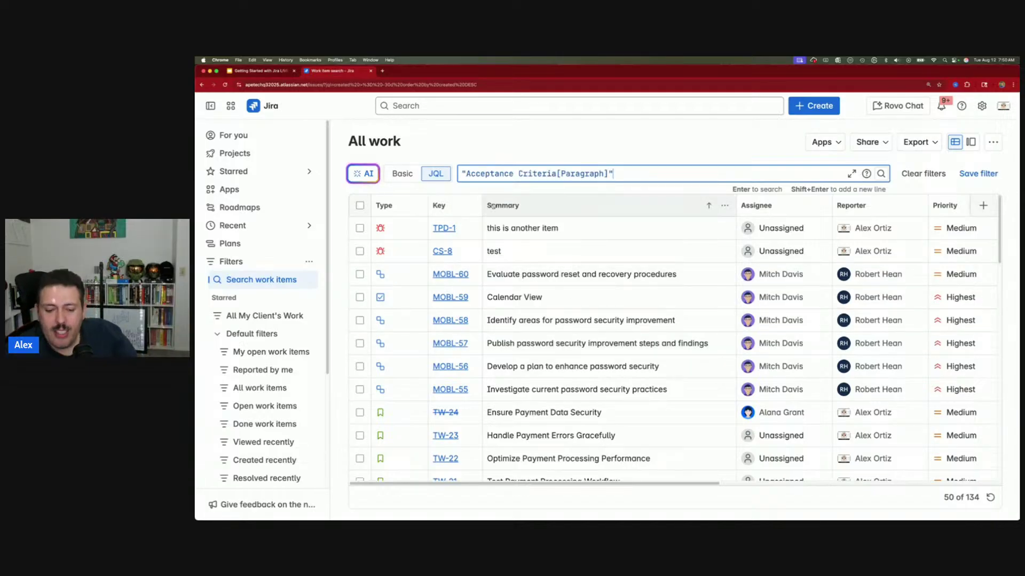
pyautogui.write('is not empt')
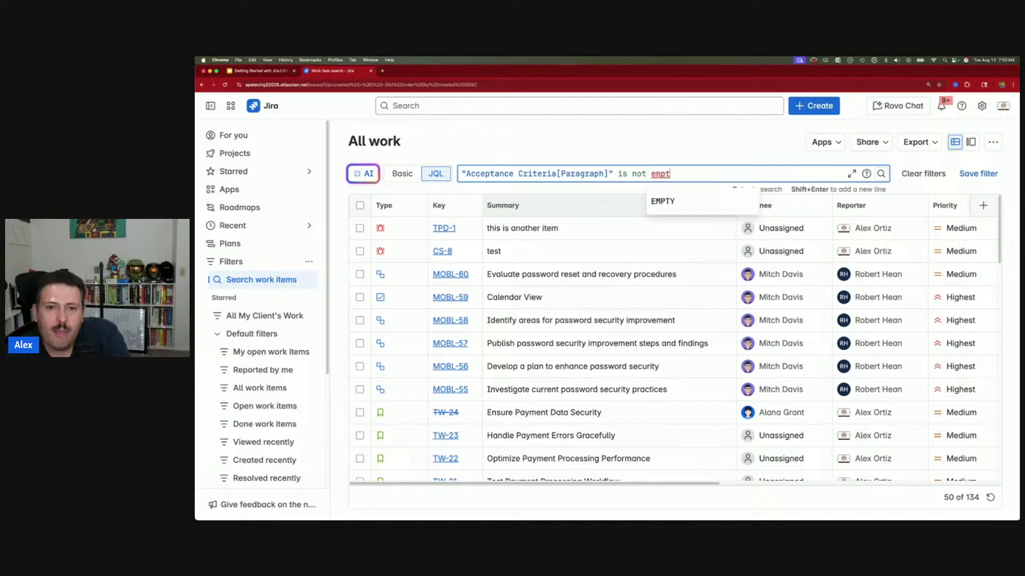
pyautogui.write('y')
pyautogui.press('Return')
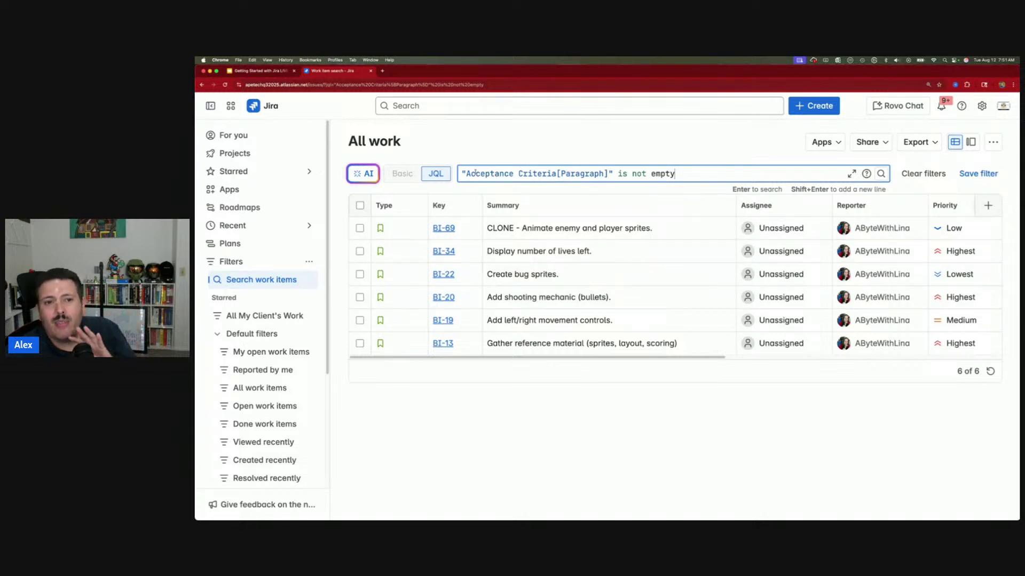
pyautogui.moveTo(468, 173); pyautogui.dragTo(720, 171)
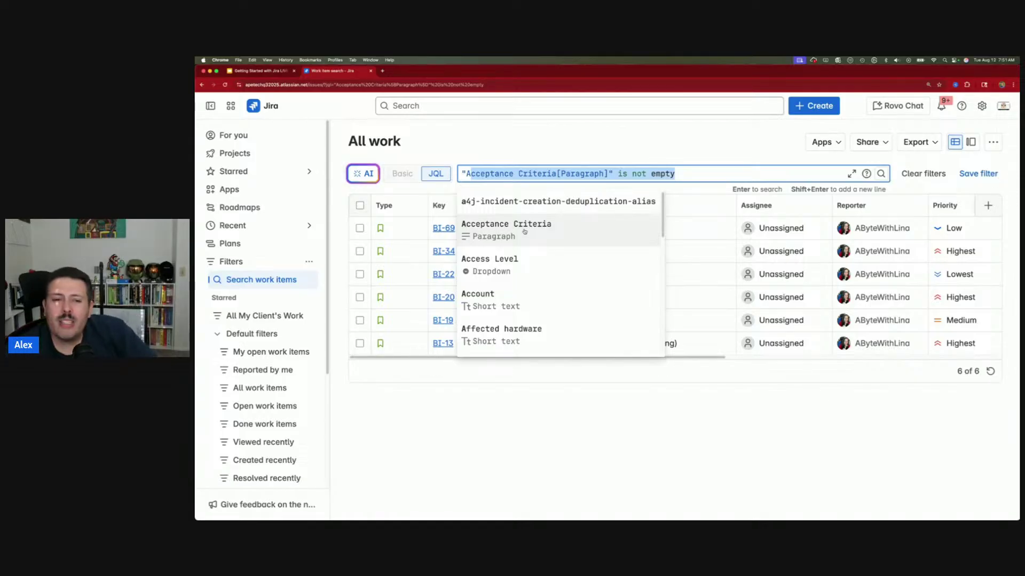
pyautogui.click(592, 134)
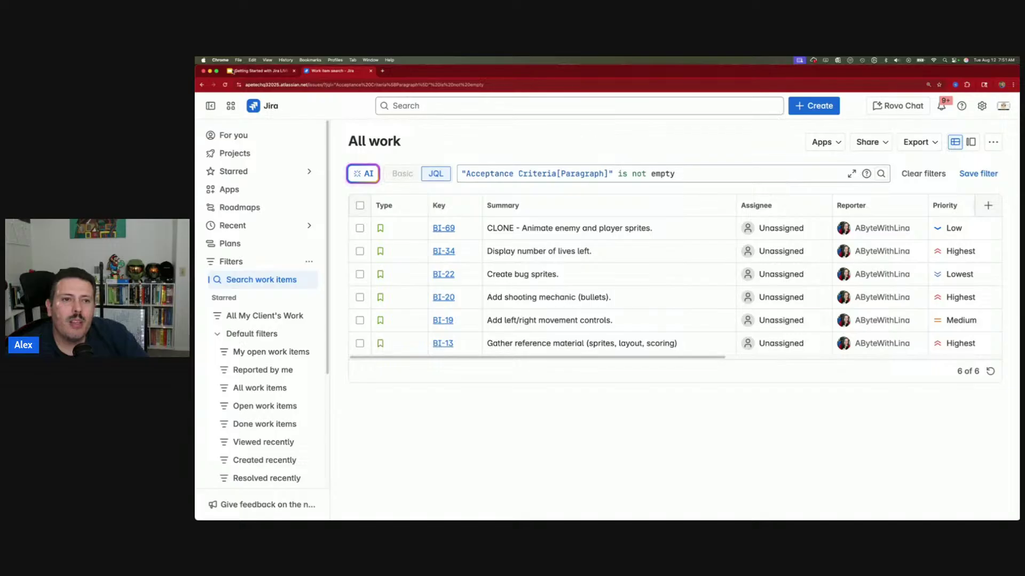
# Switch to the Getting Started with Jira LIVE deck in Google Slides and show slide 3, the Atlassian Builders' Summit slide
pyautogui.click(252, 71)
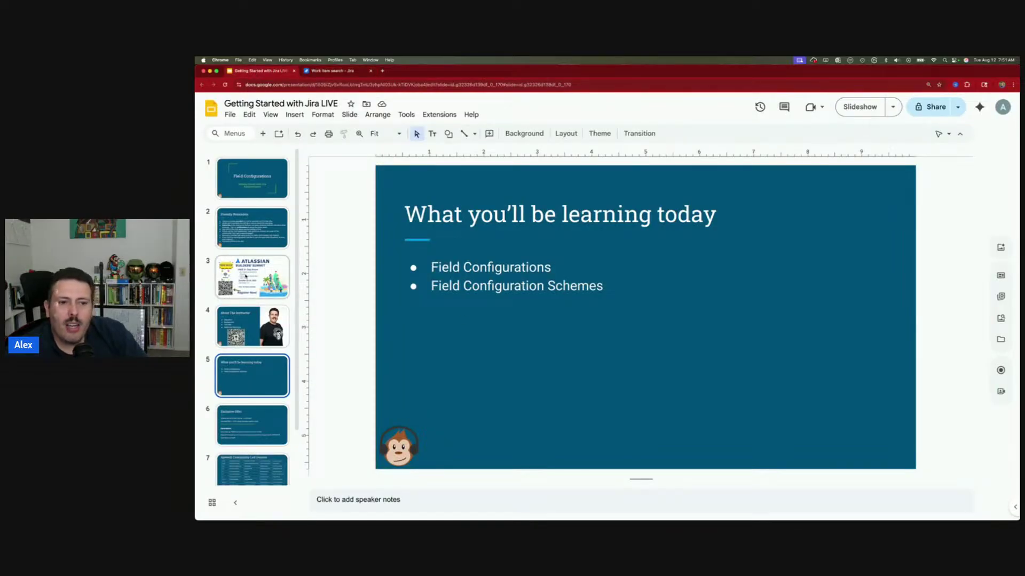
pyautogui.click(246, 276)
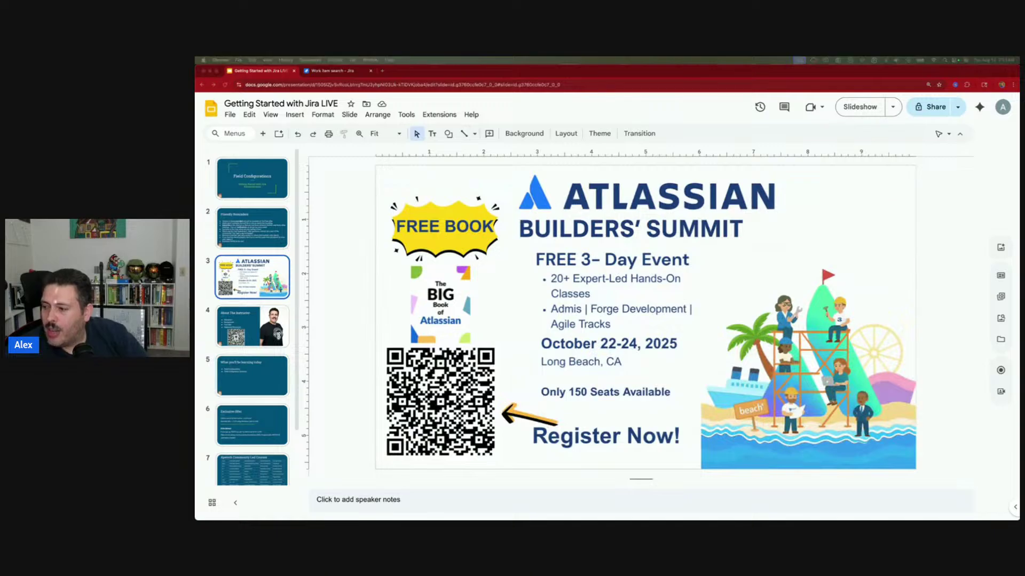